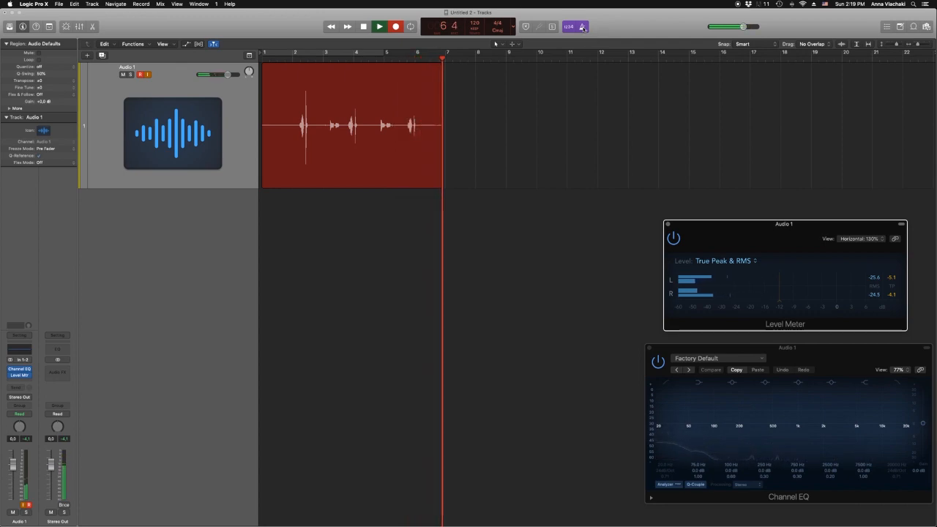
Stop the recording, close the score editor and listen to the recorded take on the Audio 1 track
key(space)
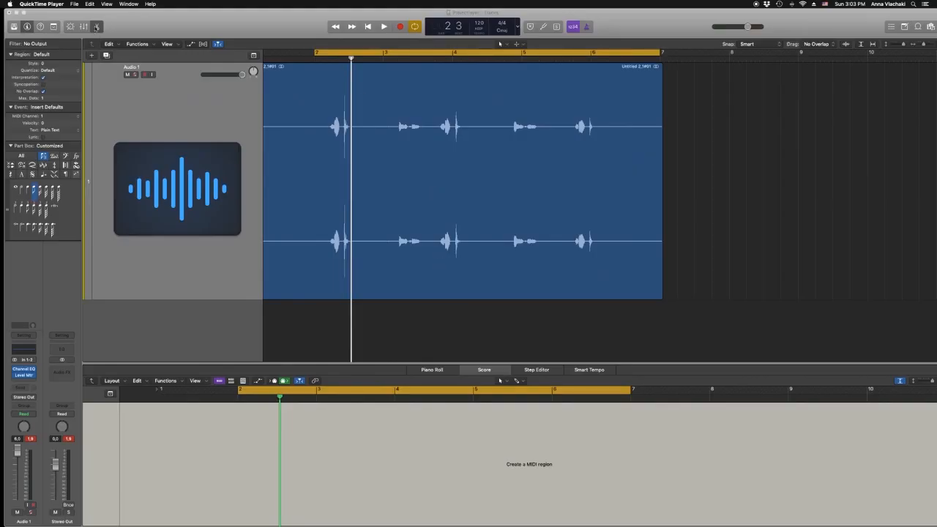
click(95, 27)
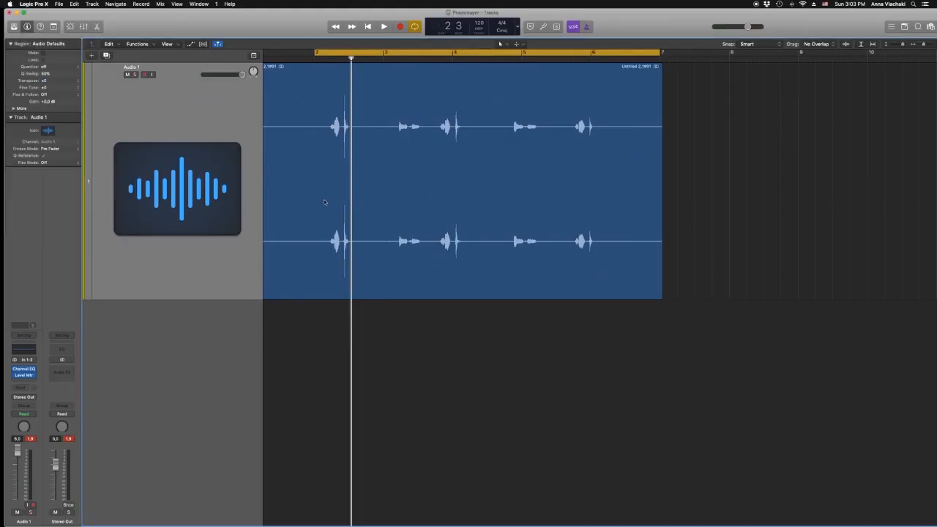
key(space)
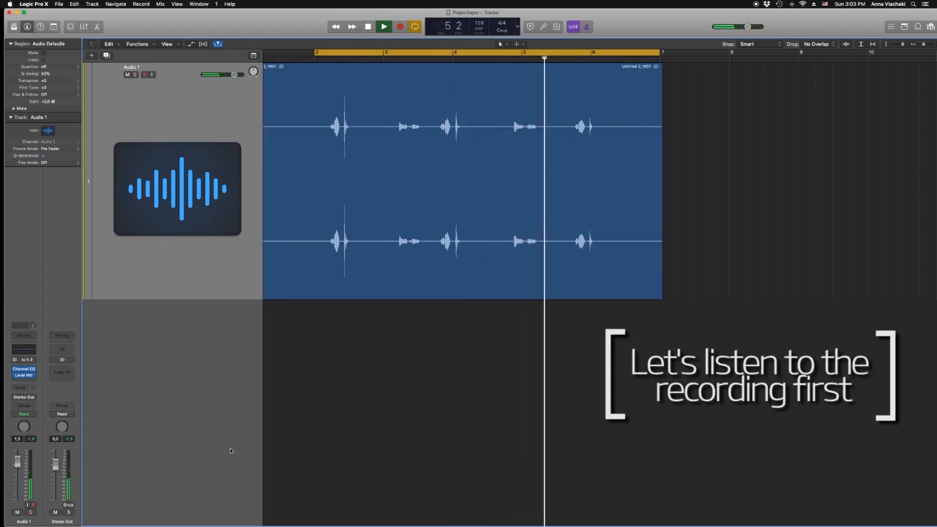
key(space)
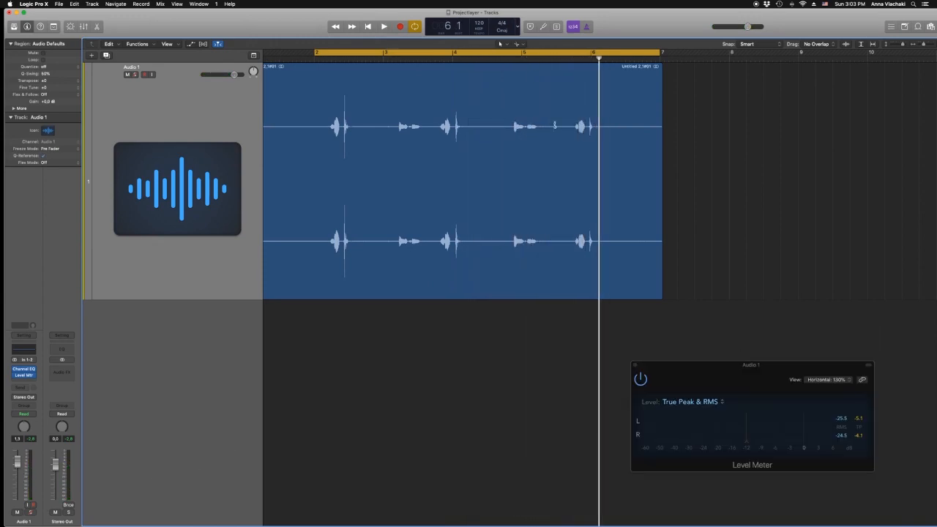
Split the recording before its last sound, delete everything ahead of the cut and move the remaining region to bar 1
super+click(569, 132)
click(513, 72)
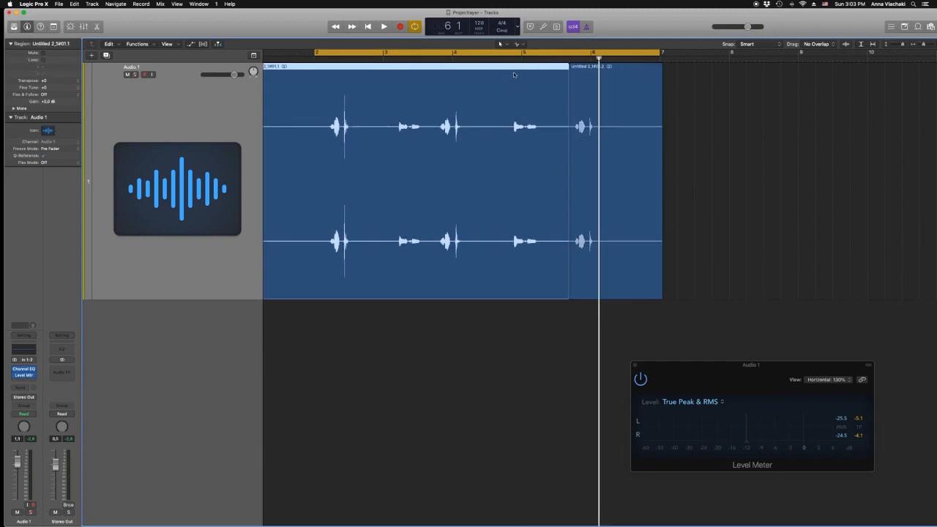
key(BackSpace)
drag(599, 71, 364, 77)
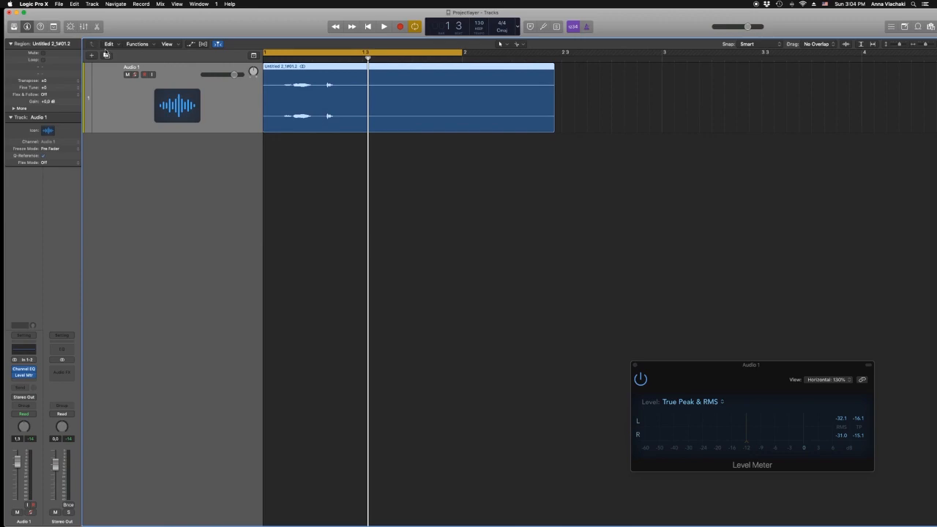
Duplicate the Audio 1 track and copy its region to the same position on the new track
click(106, 55)
click(322, 71)
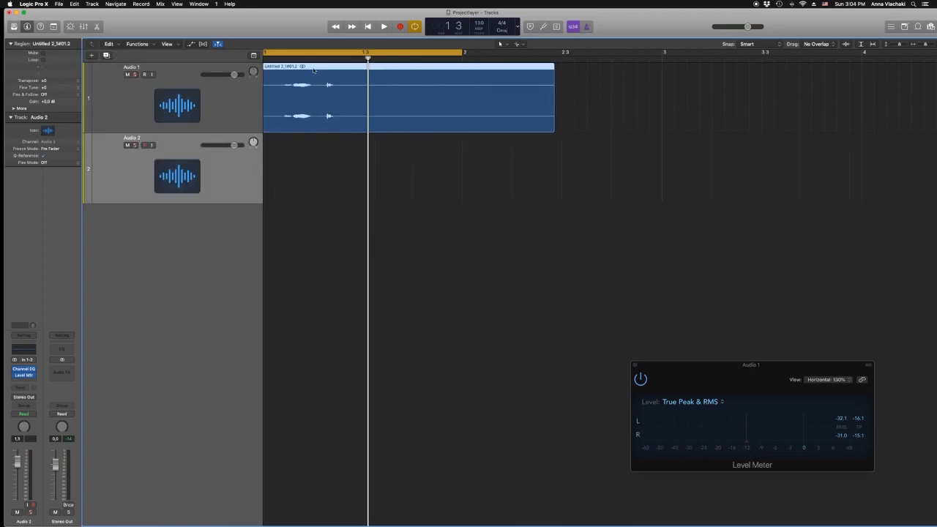
drag(312, 74, 307, 154)
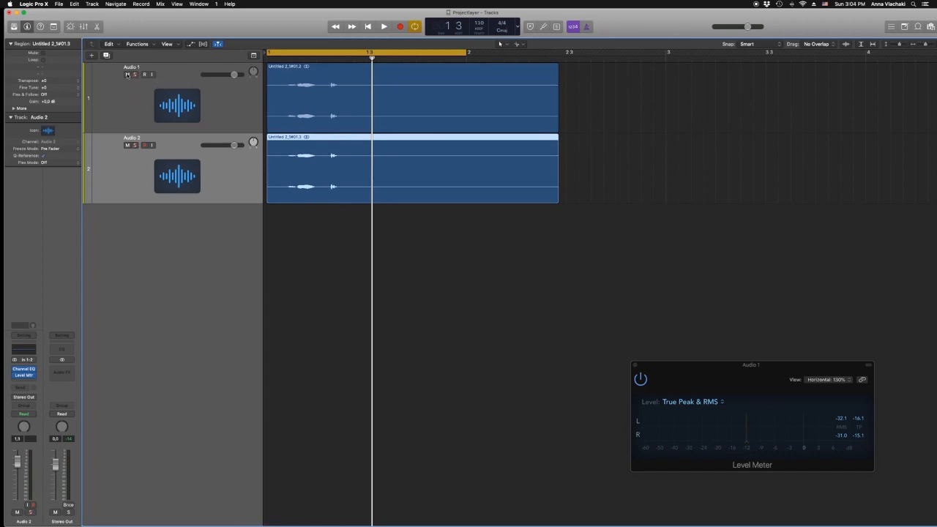
Mute the Audio 1 track and solo the Audio 2 track
click(127, 74)
click(134, 145)
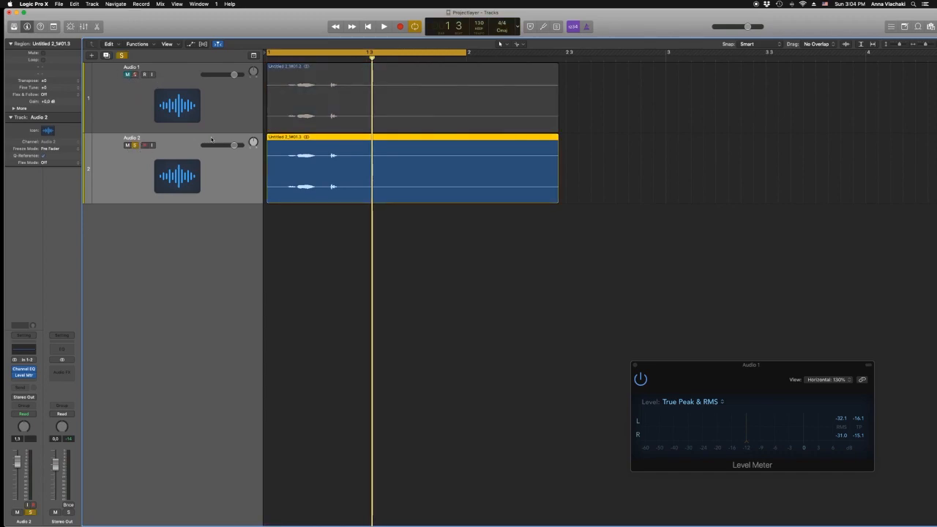
scroll(142, 186, right, 1)
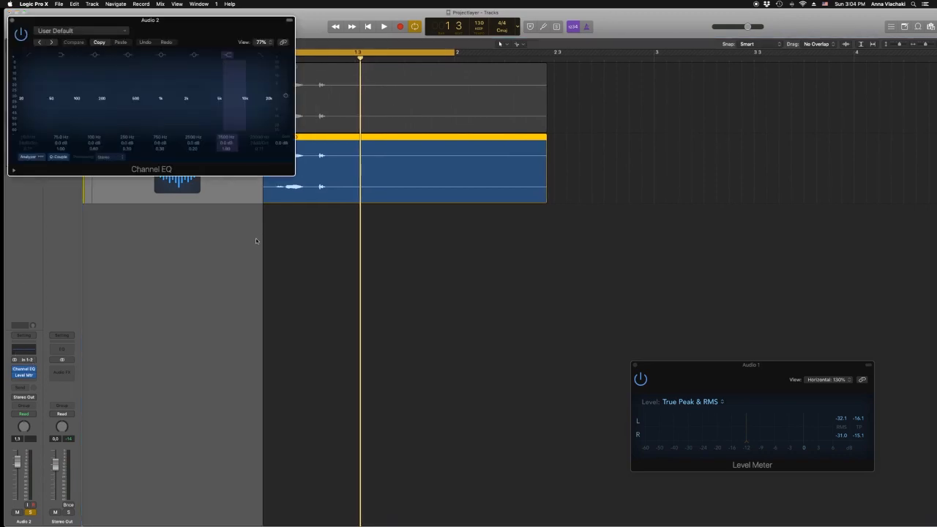
Remove the Level Meter from Audio 2 and reposition and enlarge its Channel EQ window, closing the leftover meter window
click(32, 376)
key(Escape)
drag(149, 19, 370, 222)
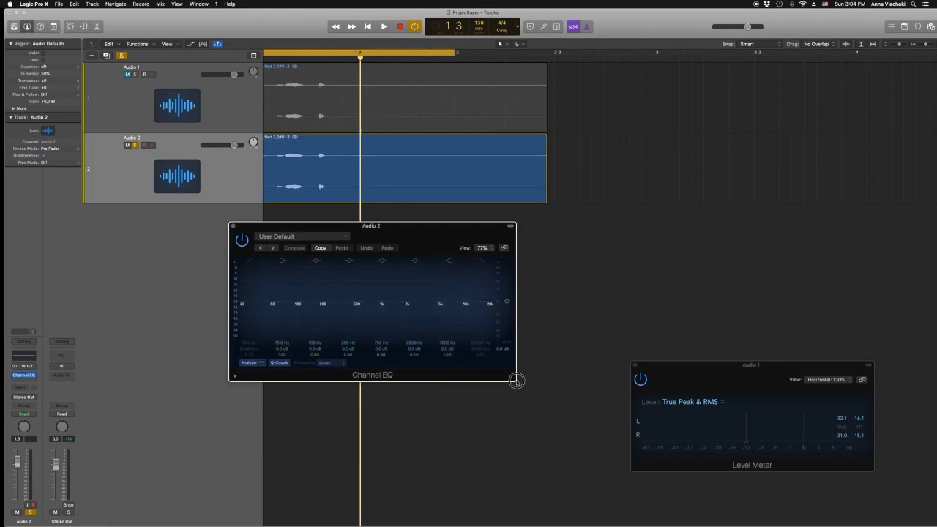
drag(517, 381, 649, 403)
click(635, 366)
Play Audio 2 to view its spectrum, and lower the Channel EQ's high cut to about 96 Hz
key(space)
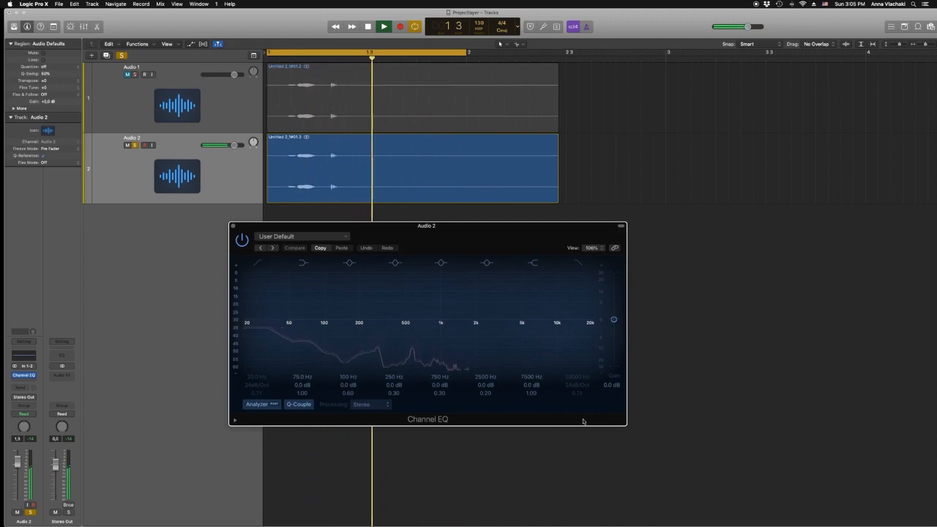
key(space)
click(580, 356)
mouse_move(578, 359)
mouse_down()
mouse_move(288, 359)
mouse_move(322, 359)
mouse_up()
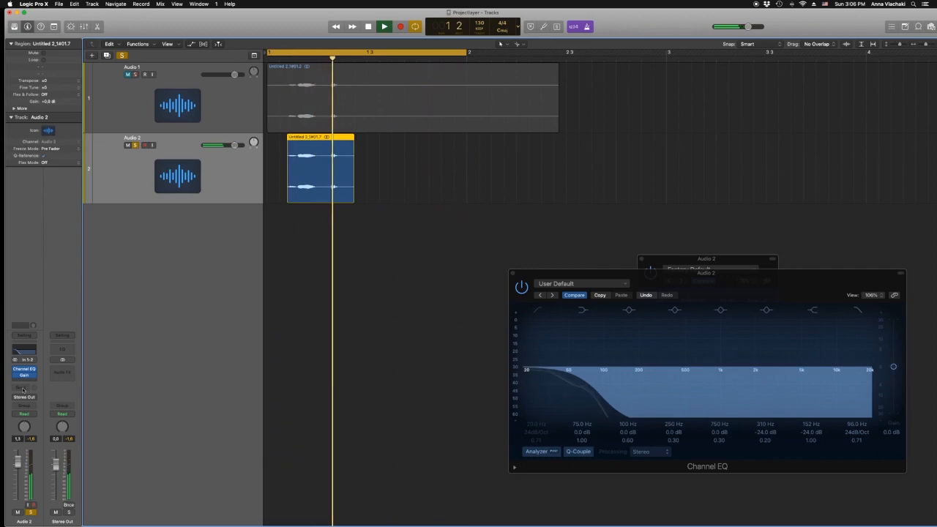
Insert a stereo Stereo Delay after the Gain plug-in on Audio 2 and move its window clear of the tracks
click(31, 382)
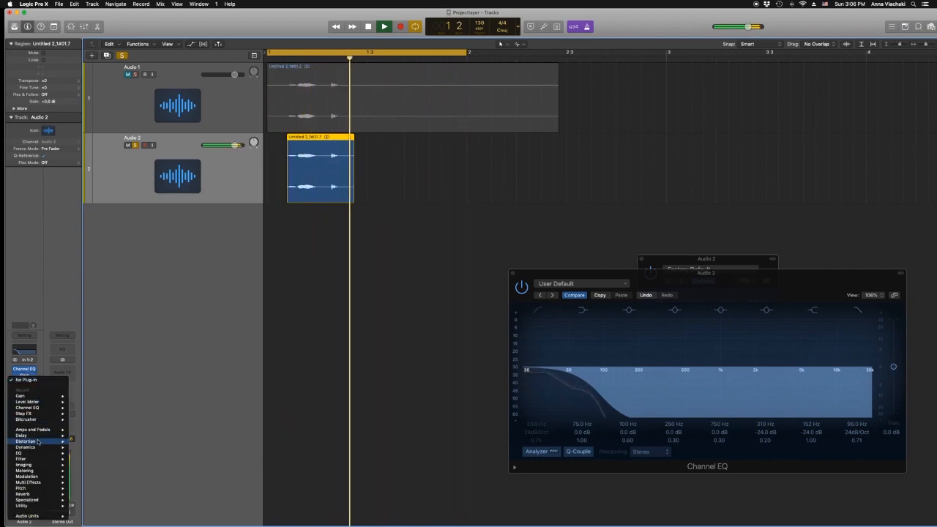
mouse_move(38, 441)
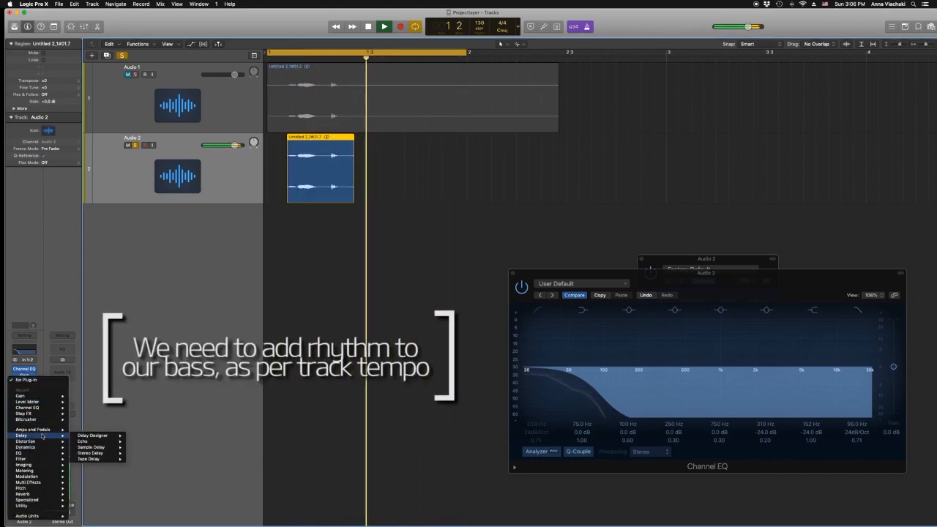
mouse_move(105, 454)
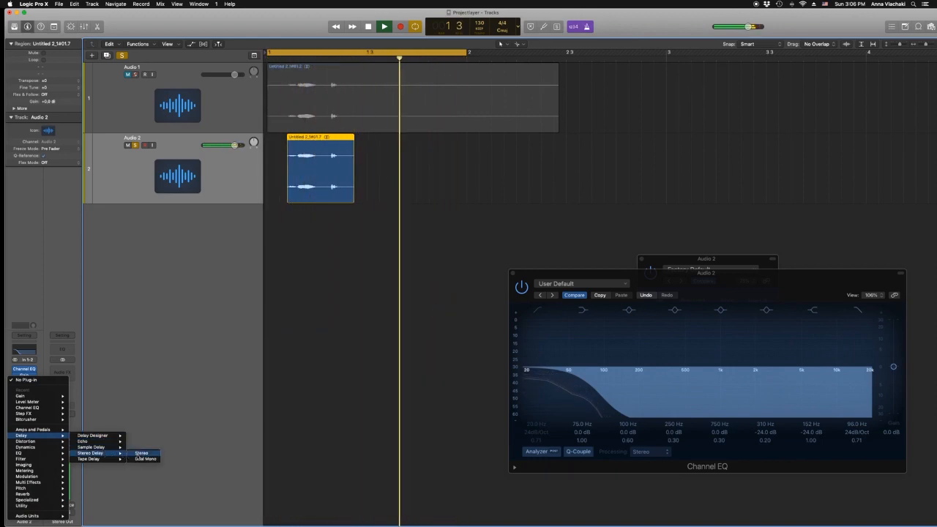
click(142, 453)
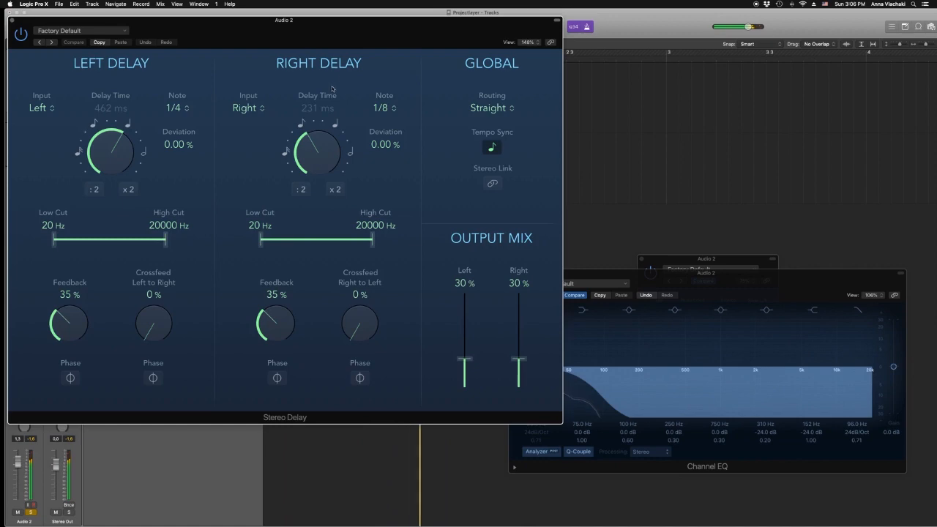
drag(219, 27, 478, 260)
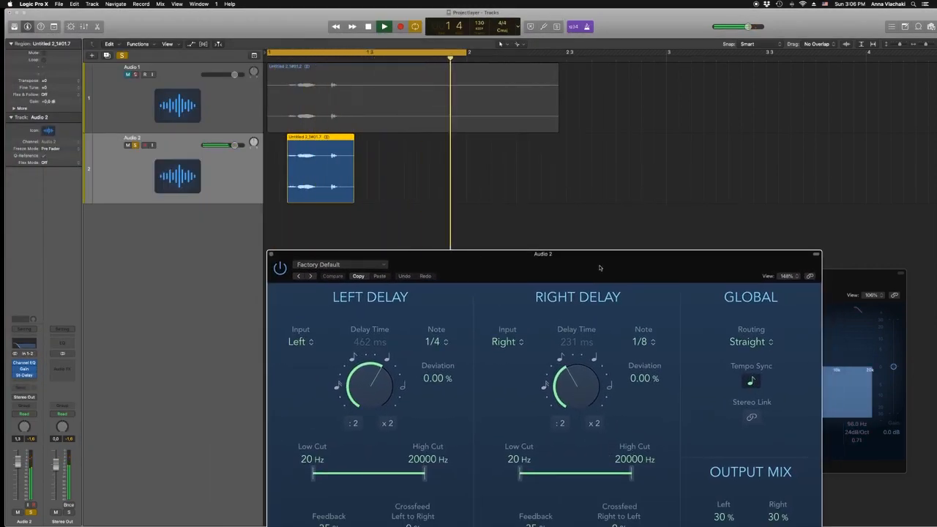
drag(599, 267, 600, 288)
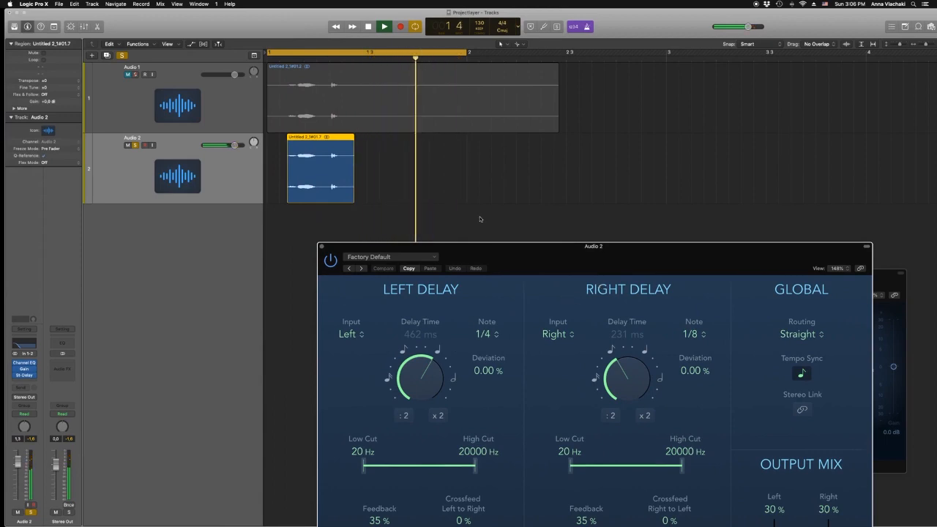
Move the trimmed Audio 2 region slightly earlier in the loop
drag(314, 146, 307, 139)
key(space)
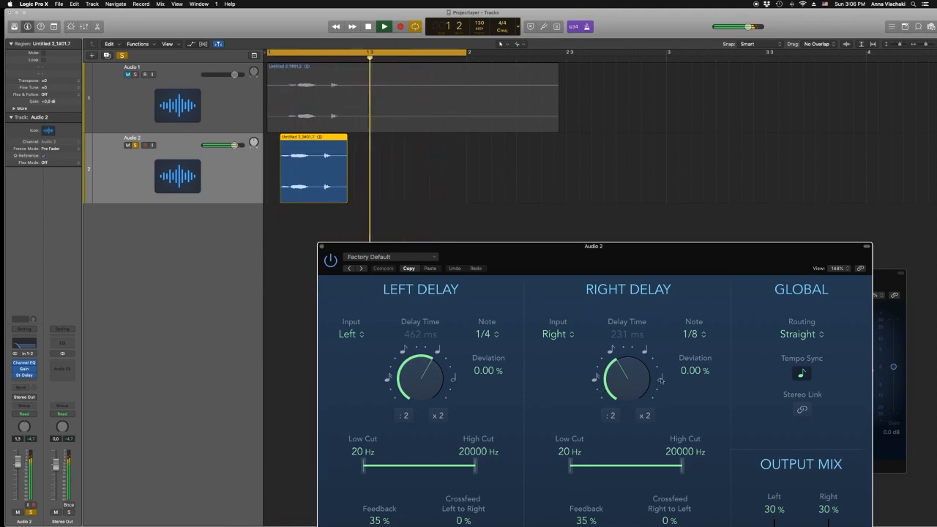
Set the Stereo Delay's note value to 1/8 dotted for both the right and left delays, trying 1/4 dotted on the left
drag(661, 379, 690, 291)
click(717, 247)
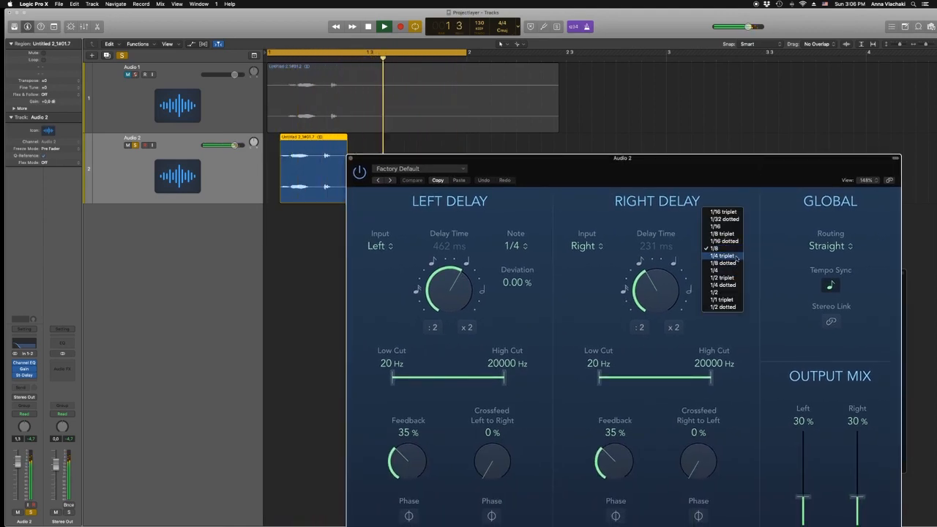
click(723, 263)
click(515, 245)
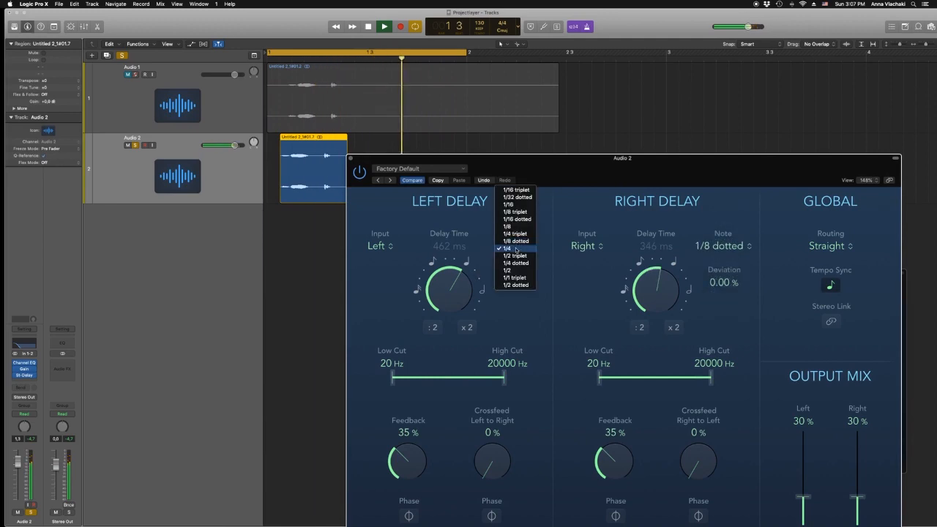
click(516, 262)
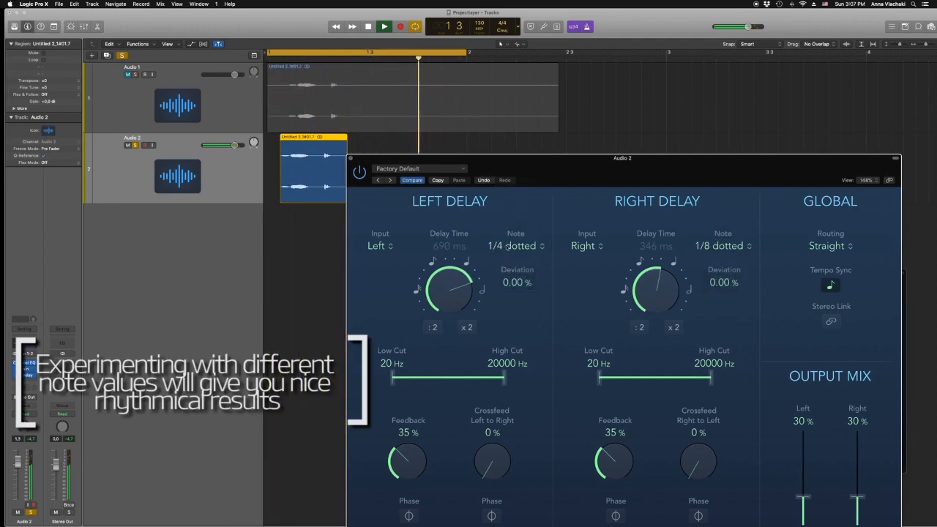
click(507, 247)
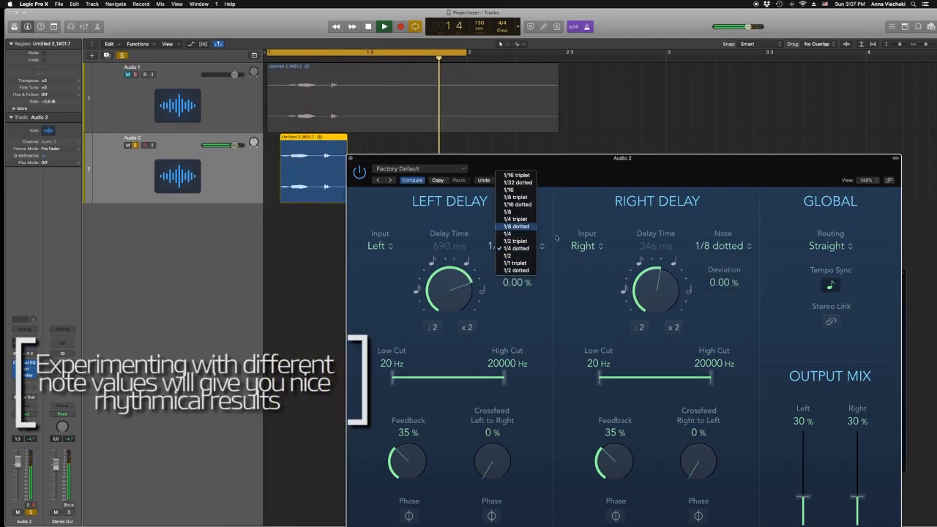
click(516, 226)
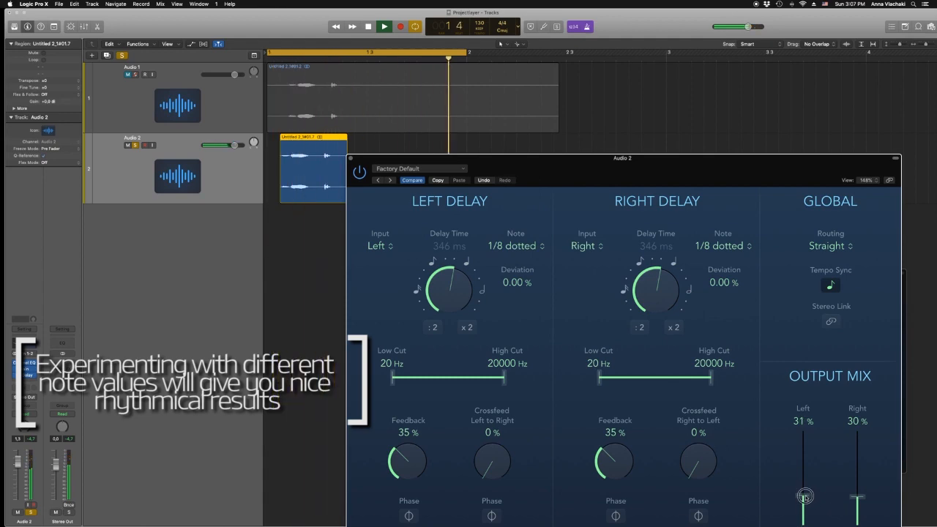
Raise the Stereo Delay's left and right output mix to 60% and turn off the metronome
drag(804, 497, 804, 472)
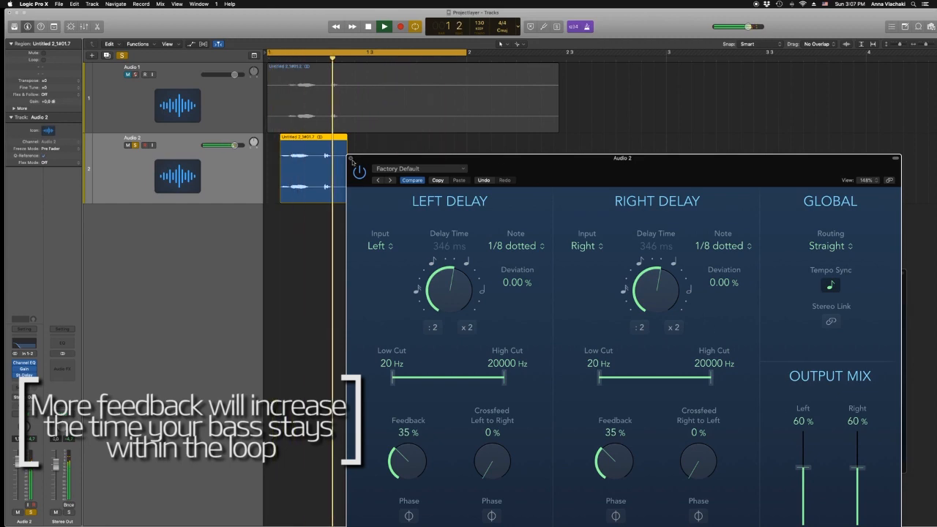
click(586, 27)
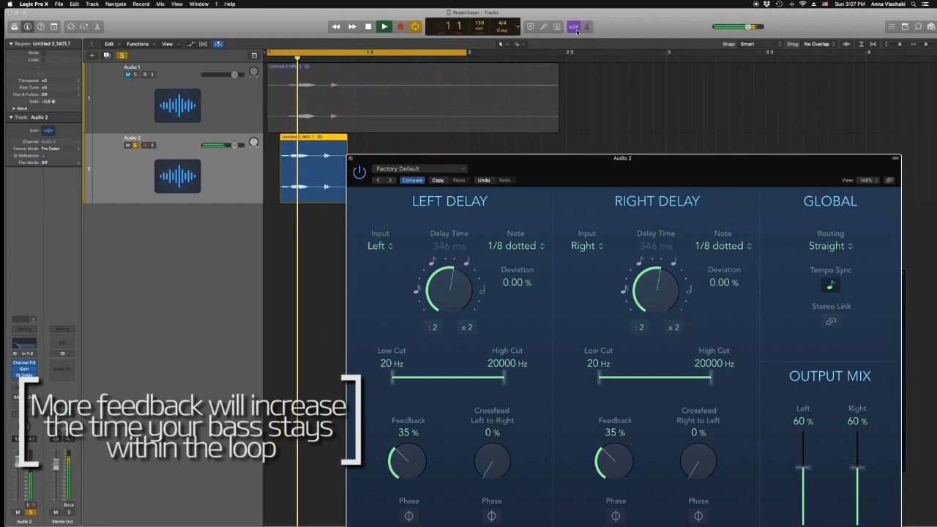
click(350, 158)
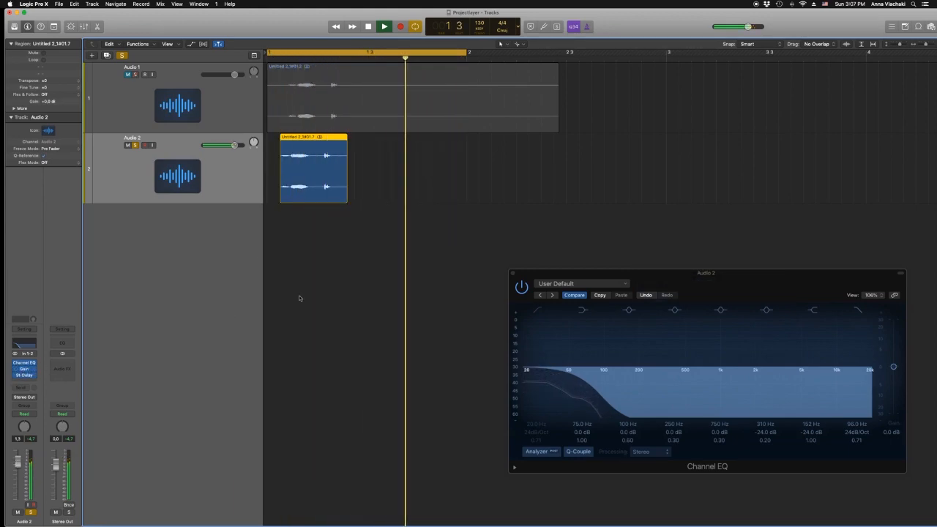
Raise the gain in Audio 2's Gain plug-in to +18.7 dB
click(24, 369)
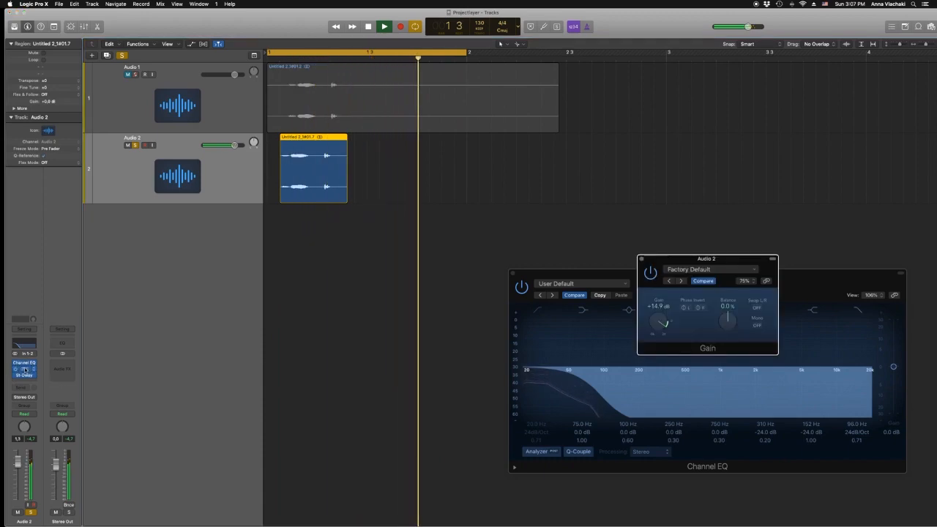
drag(658, 323, 660, 322)
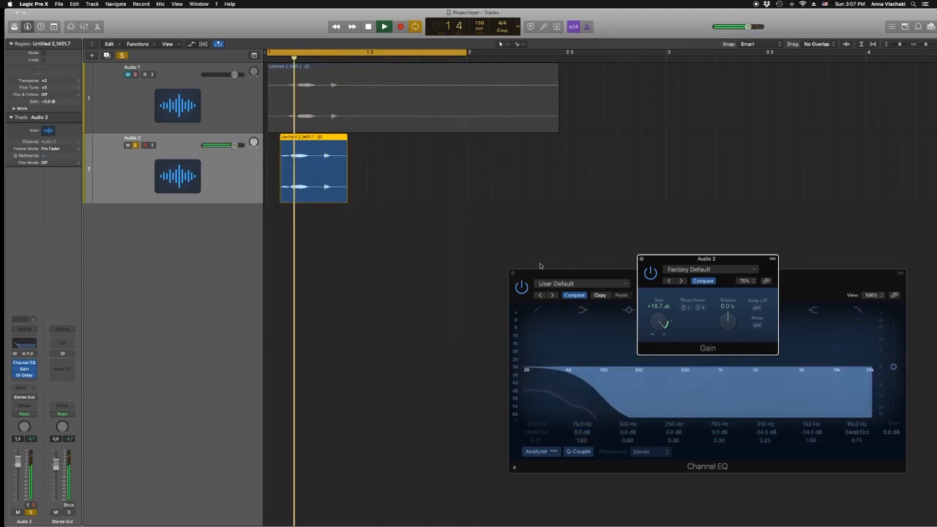
Insert a second Channel EQ after the Stereo Delay on Audio 2 and move its window below the tracks
click(30, 369)
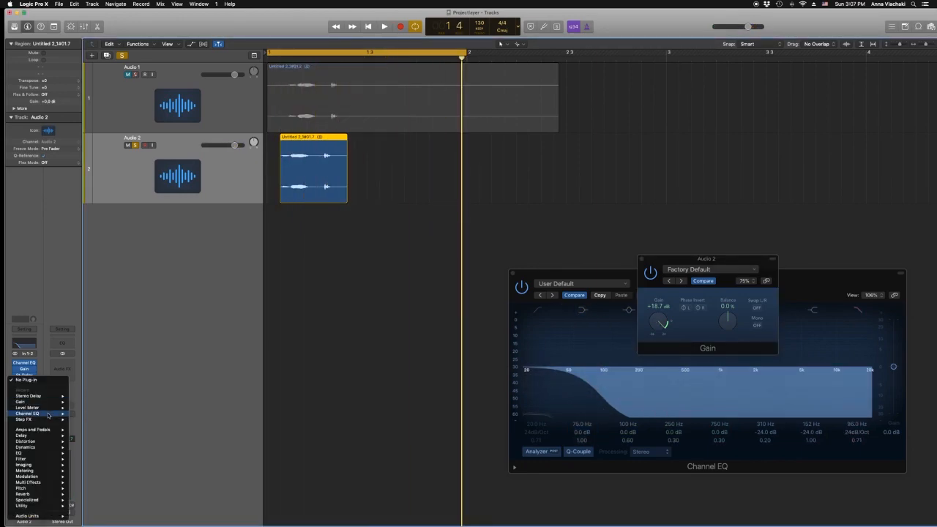
click(86, 415)
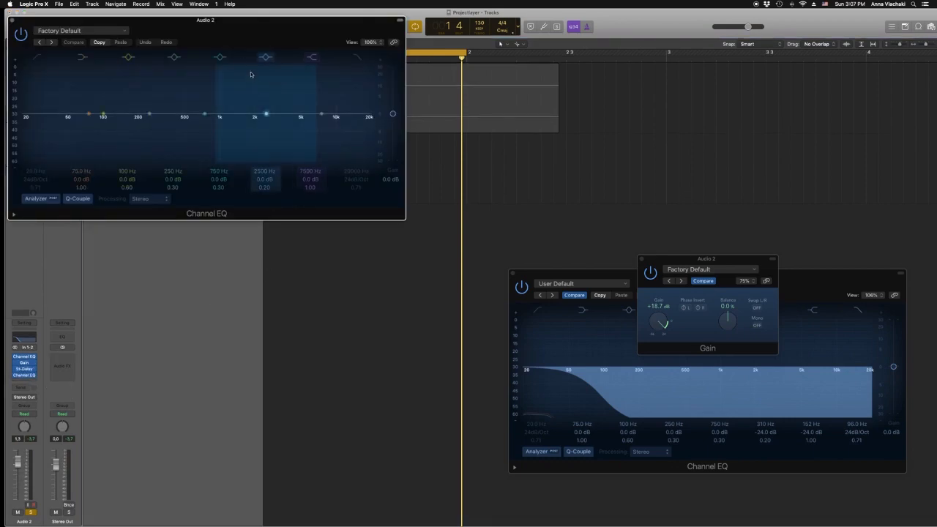
drag(243, 38, 552, 213)
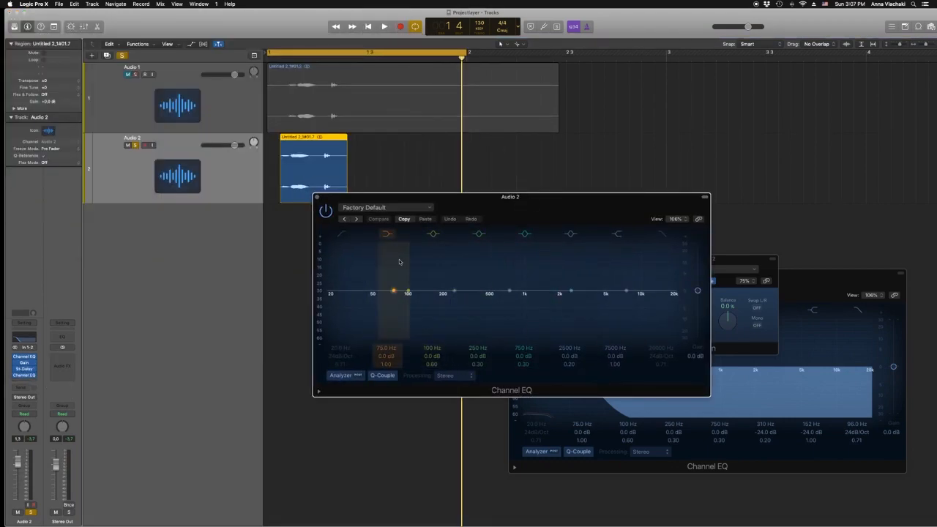
During playback, boost the second Channel EQ's 100 Hz band to +16.0 dB at 124 Hz and slightly raise its 250 Hz band
key(space)
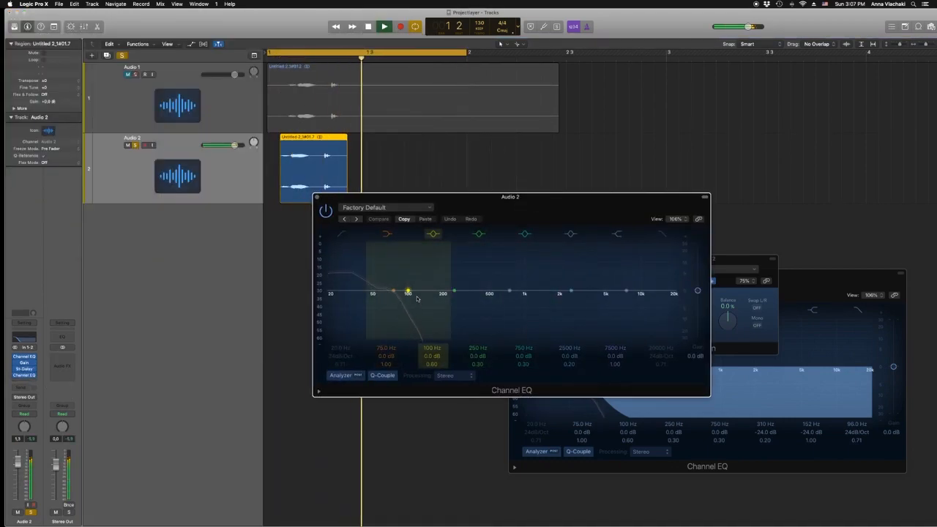
drag(408, 291, 446, 254)
drag(420, 308, 466, 283)
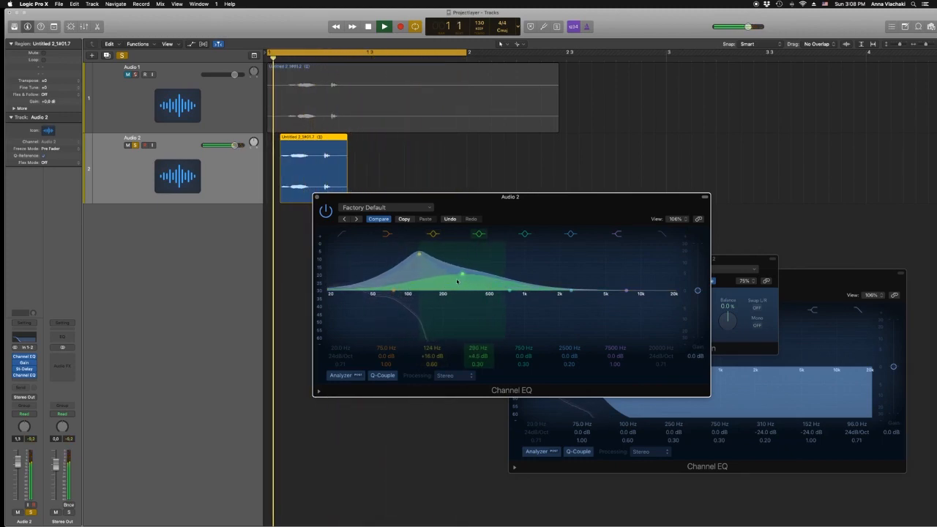
Reduce the second Channel EQ's 124 Hz boost to +11.0 dB at 128 Hz and insert a Compressor after it on Audio 2
drag(419, 254, 420, 266)
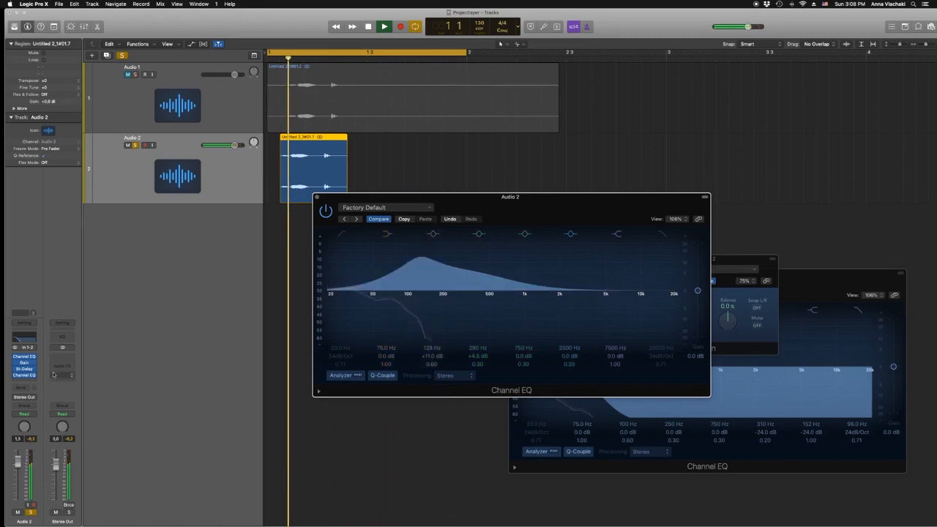
click(32, 382)
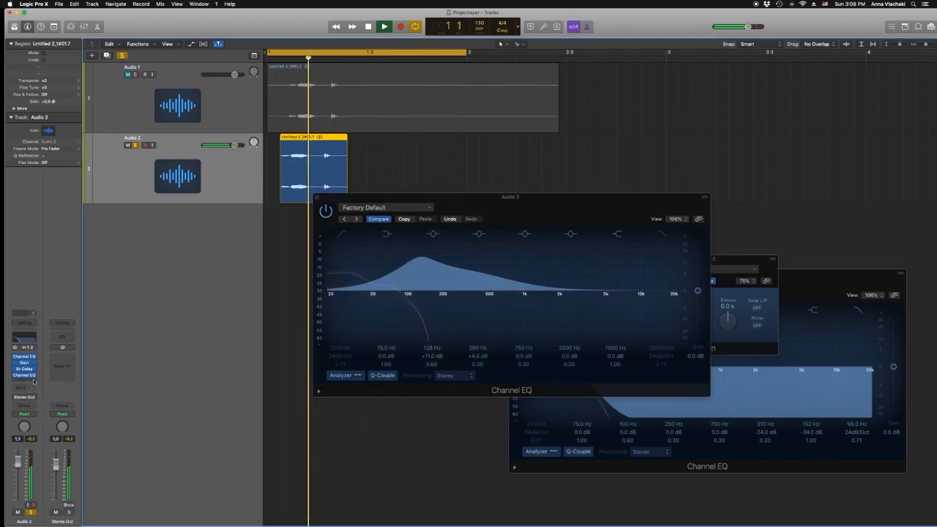
click(33, 381)
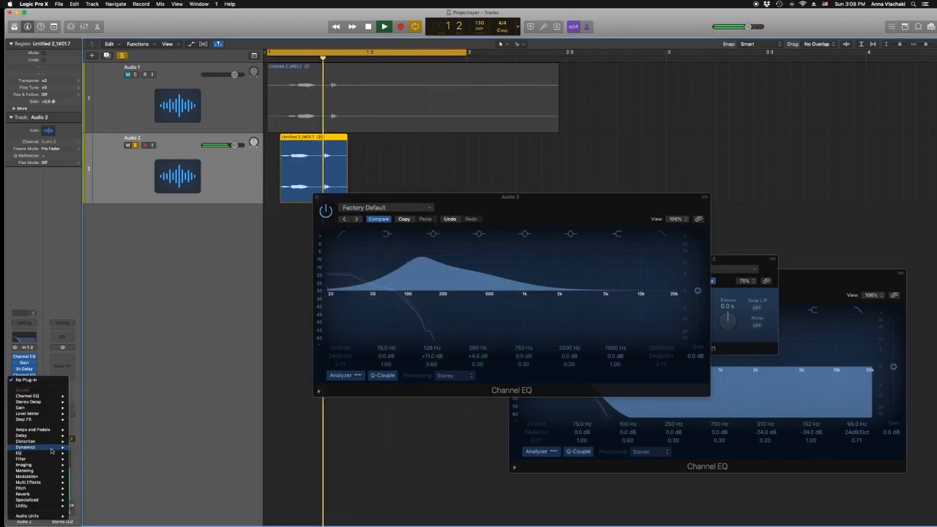
mouse_move(52, 448)
mouse_move(102, 452)
click(144, 452)
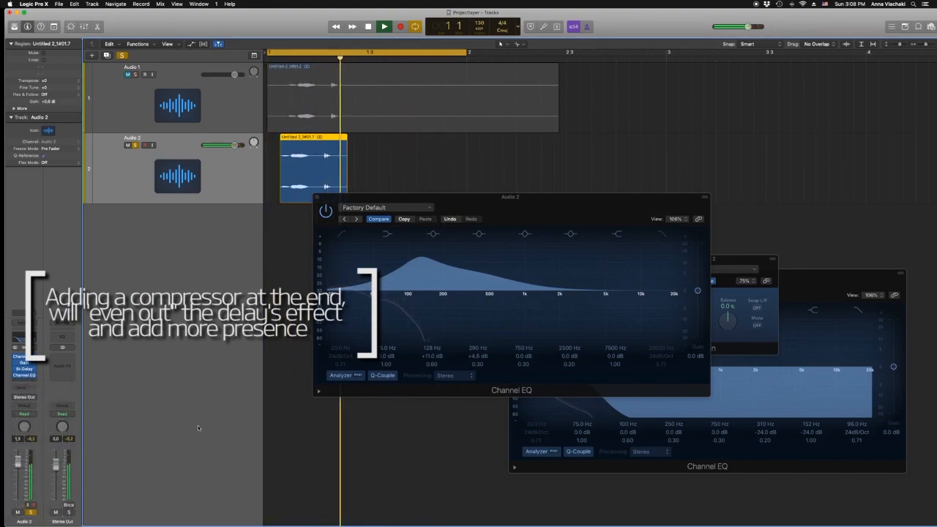
click(297, 26)
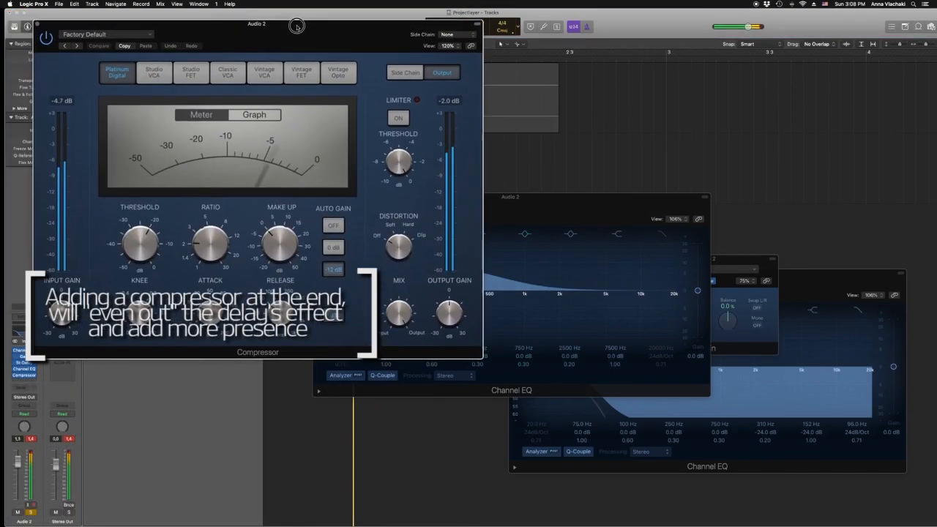
drag(296, 26, 618, 133)
Set the Compressor's threshold to -41.0 dB, fine-tune its ratio and release, and trim its output gain to -0.5 dB
drag(455, 353, 452, 360)
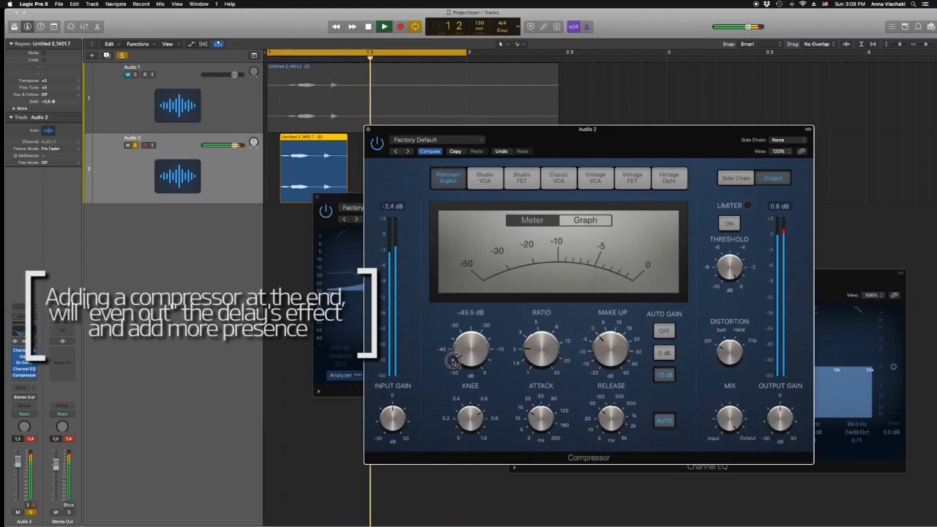
drag(535, 430, 553, 481)
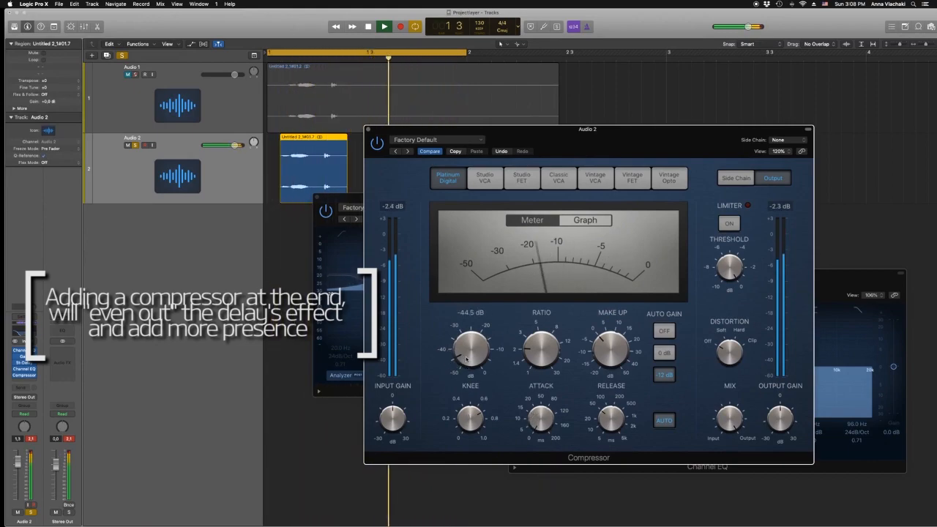
drag(457, 349, 455, 347)
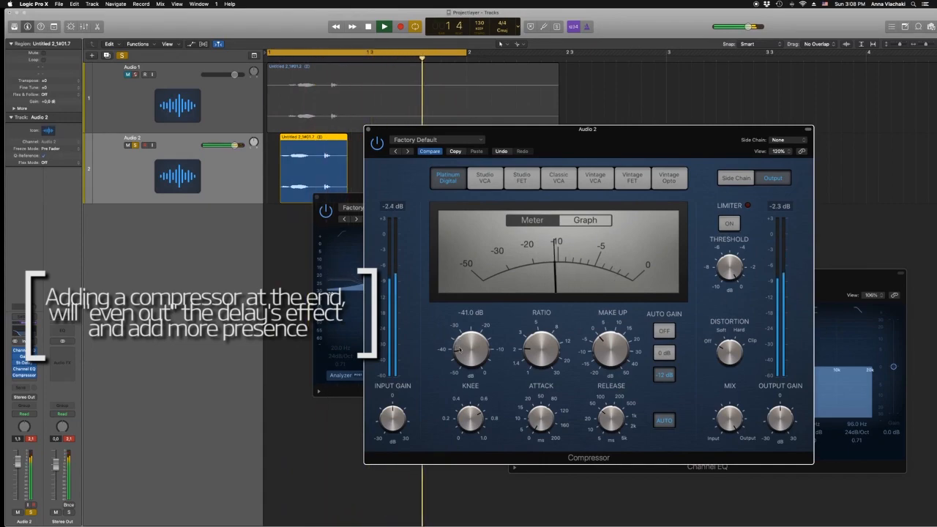
drag(525, 349, 527, 344)
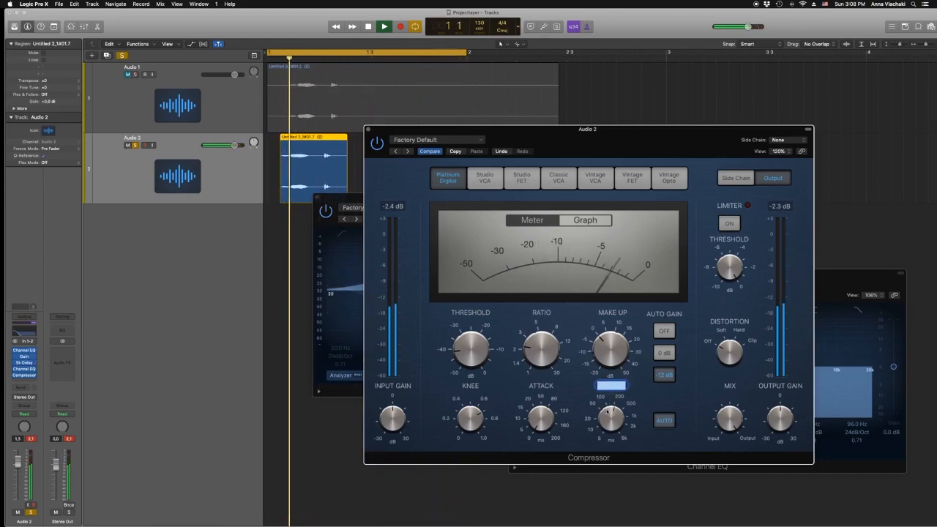
drag(606, 412, 606, 417)
drag(774, 415, 774, 417)
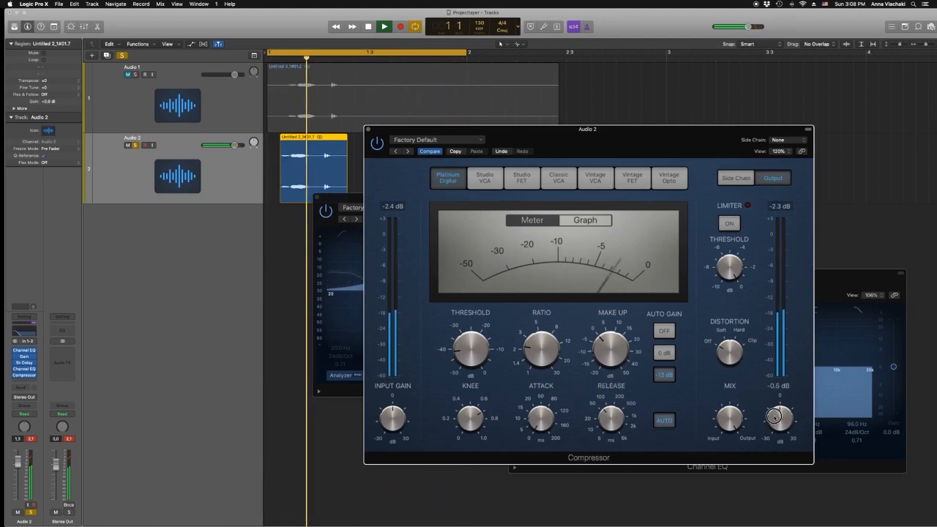
Close all open plug-in windows, stop playback and name the Audio 2 track Sub Bass
click(368, 130)
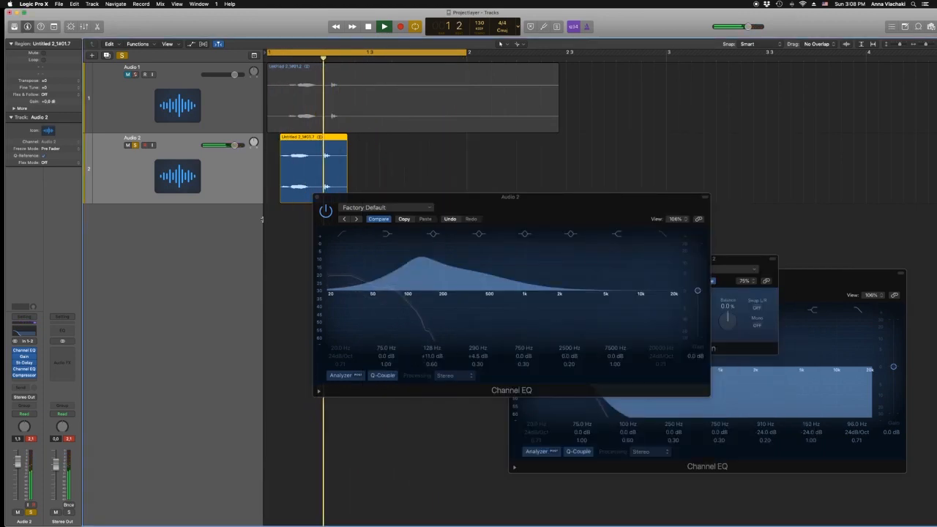
click(318, 202)
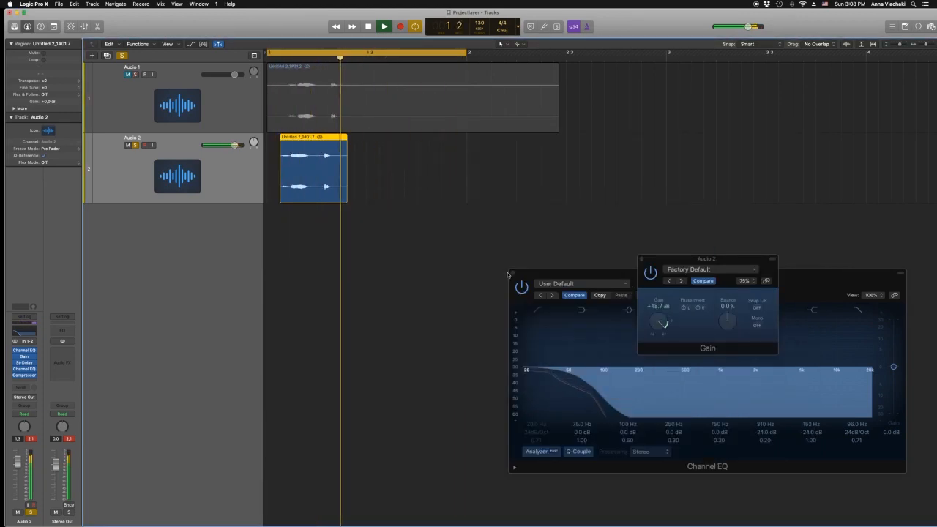
click(642, 260)
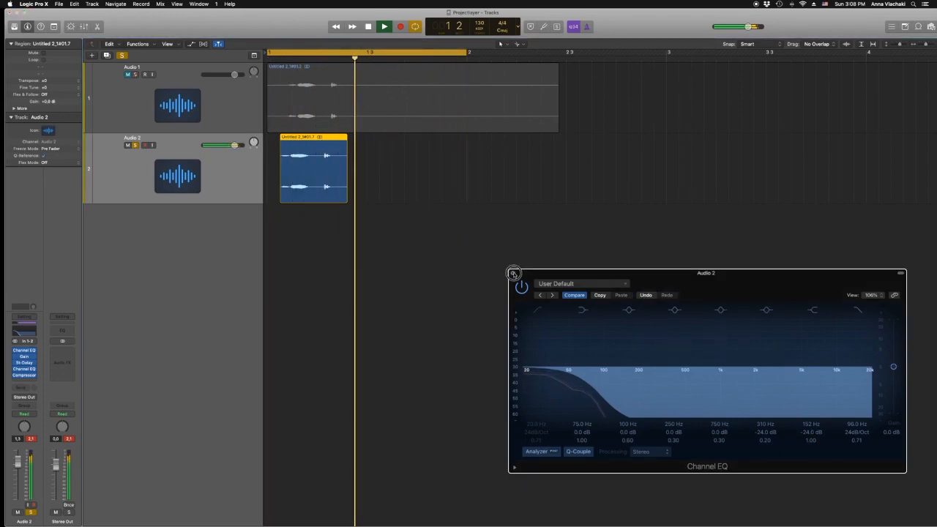
click(513, 273)
key(space)
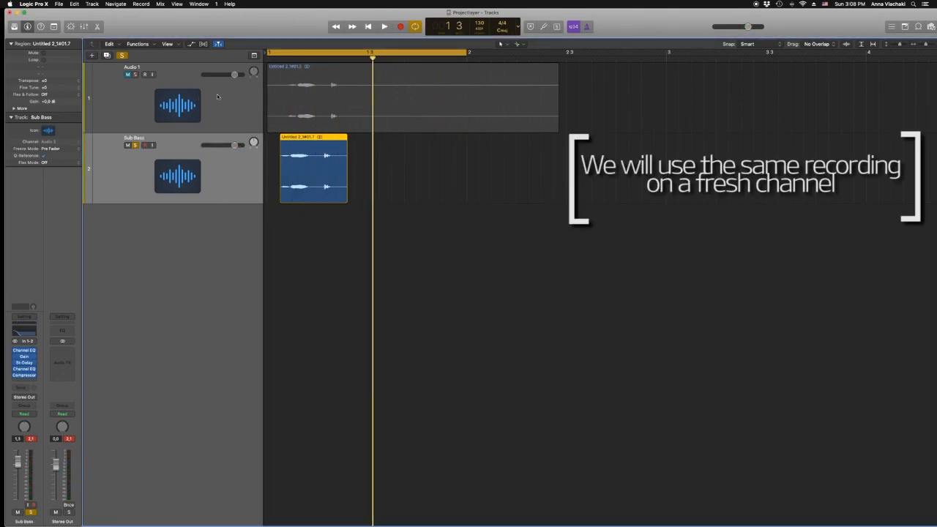
Copy the Audio 1 recording onto a fresh track at 0.0 dB volume and take Sub Bass out of solo during playback
click(218, 96)
drag(229, 98, 279, 243)
alt+click(225, 217)
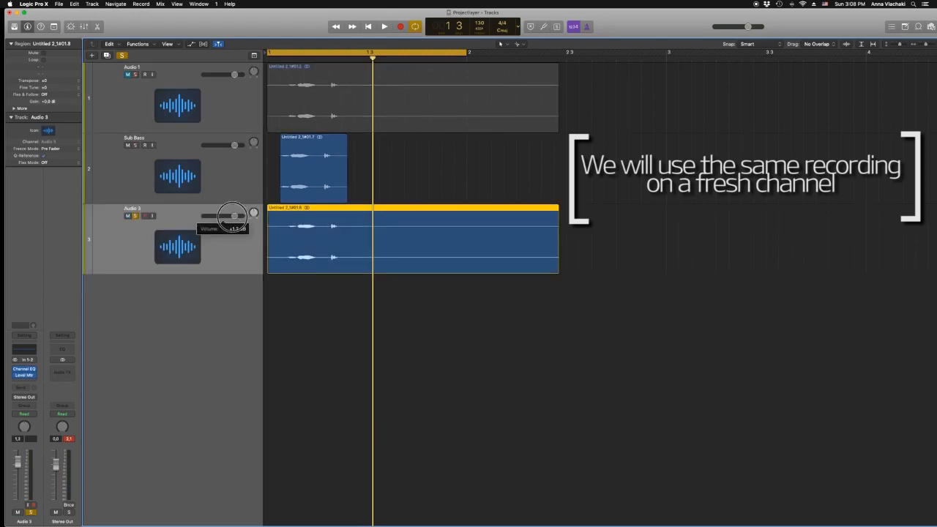
key(space)
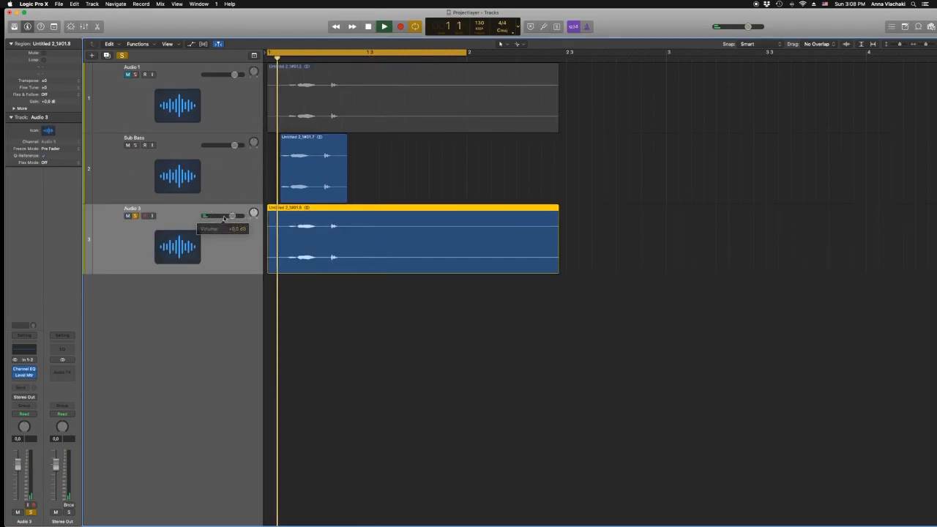
click(136, 146)
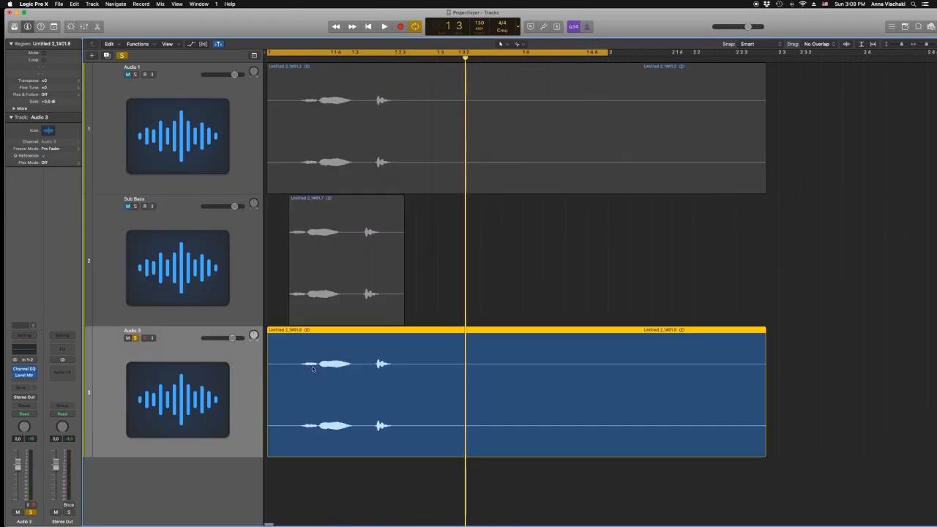
Trim Audio 3's region to a short slice of the recording's first burst and align it with the Sub Bass region's start
super+click(314, 366)
key(Delete)
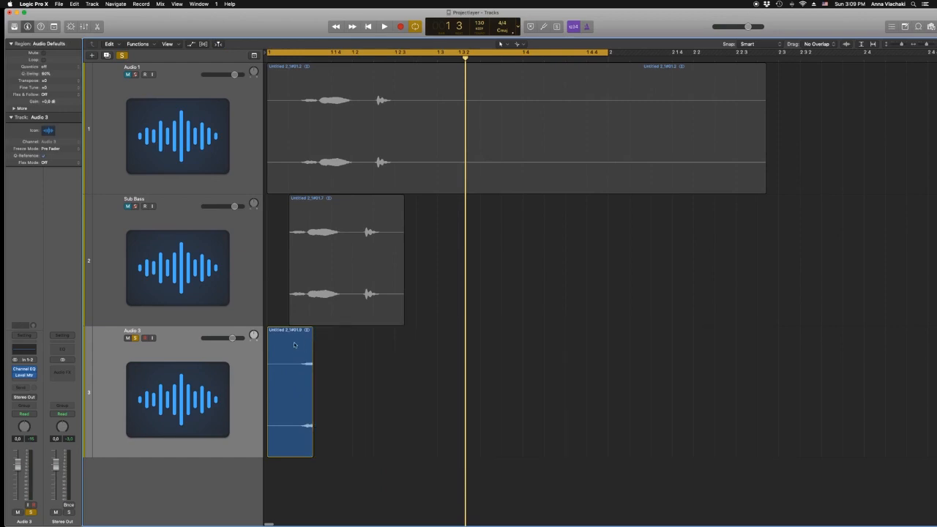
super+click(303, 370)
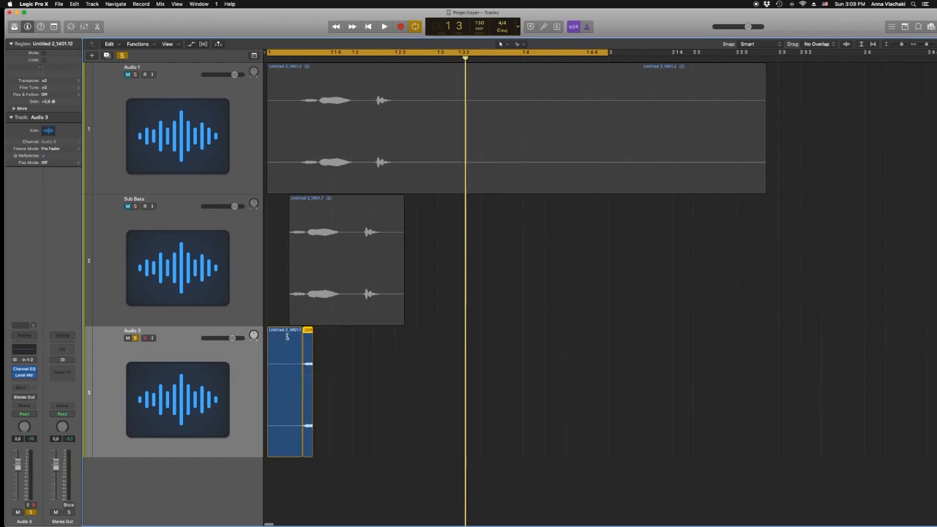
key(Delete)
drag(306, 333, 293, 332)
Audition the trimmed slice, shorten the cycle range to the first beat of bar 1 and restart playback with Audio 3's Channel EQ open
key(space)
key(space)
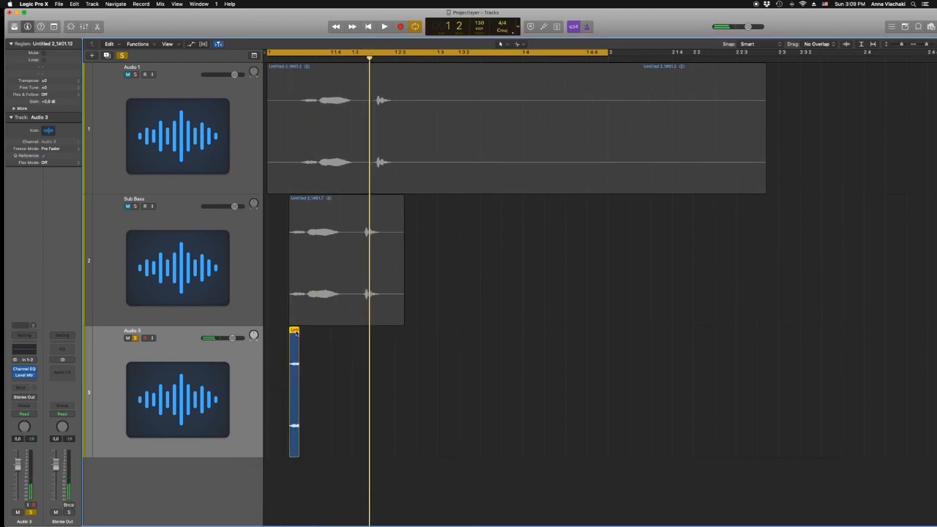
drag(607, 53, 354, 63)
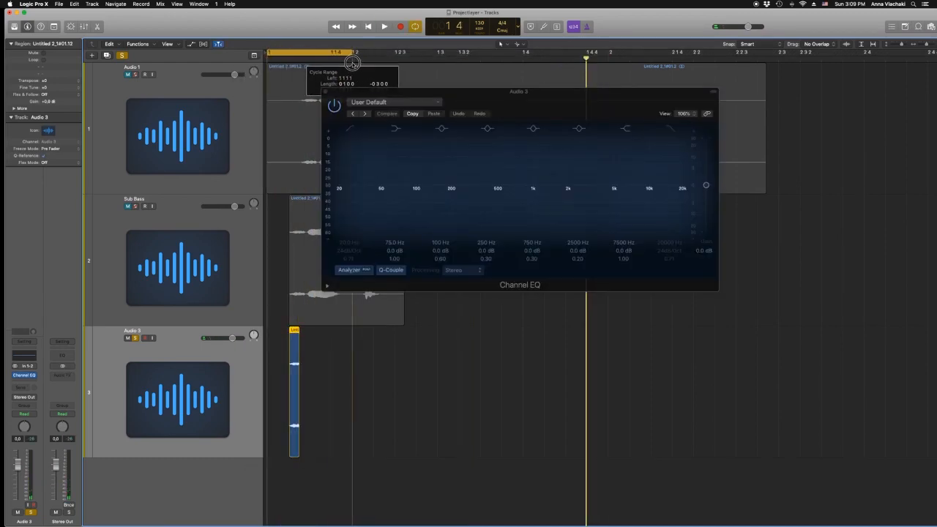
key(space)
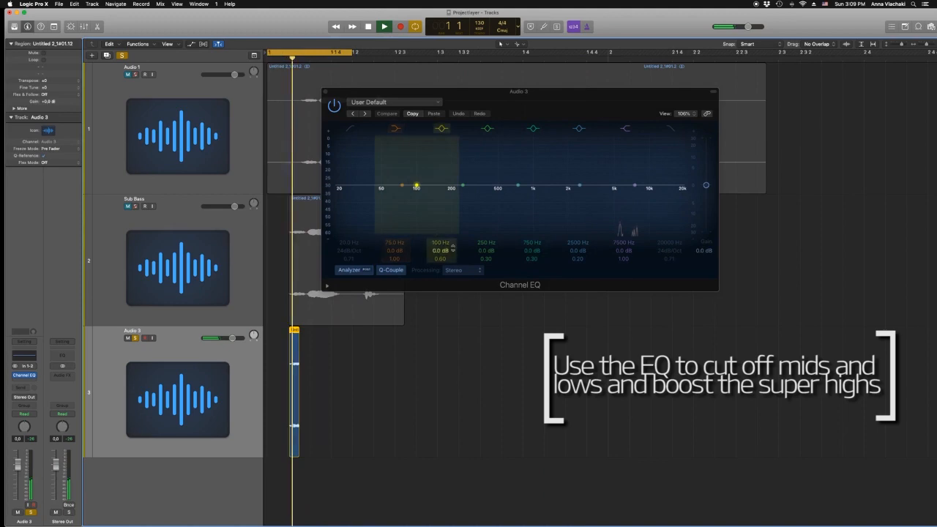
In Audio 3's Channel EQ, raise the low cut frequency, set the low shelf to -24.0 dB at 840 Hz and boost 18400 Hz by +11.0 dB
drag(338, 192, 626, 203)
drag(402, 185, 524, 216)
drag(589, 196, 581, 196)
drag(543, 176, 684, 170)
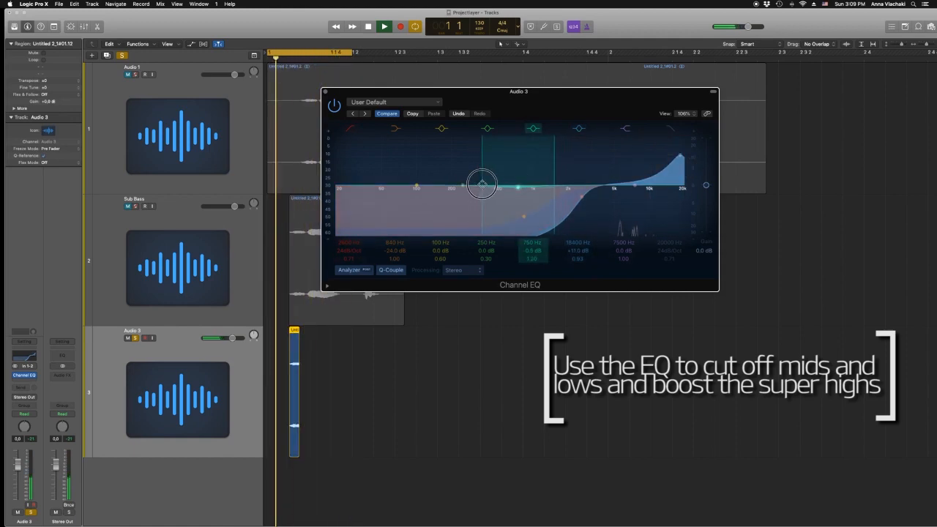
Boost the Channel EQ's 750 Hz band by +6.0 dB at 3800 Hz with Q 0.41, then close the EQ and stop playback
drag(518, 189, 613, 188)
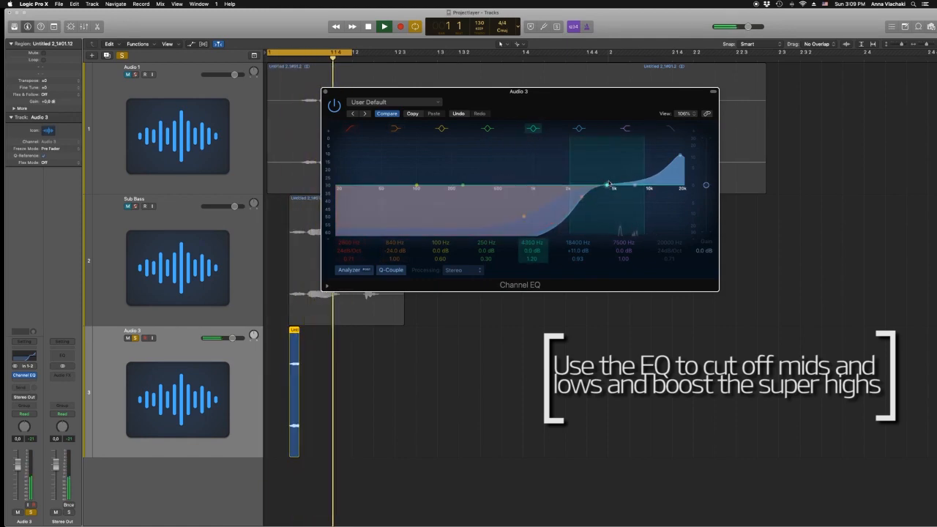
drag(606, 185, 565, 169)
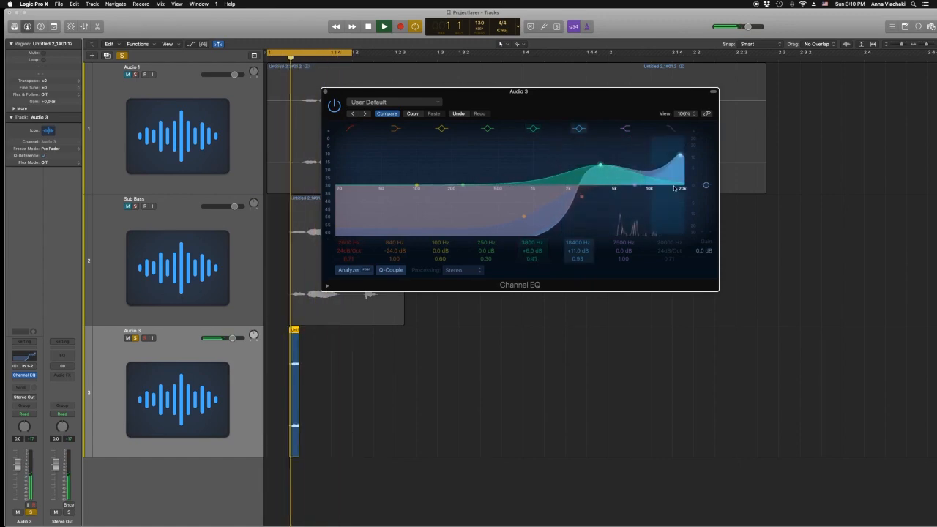
click(325, 92)
key(space)
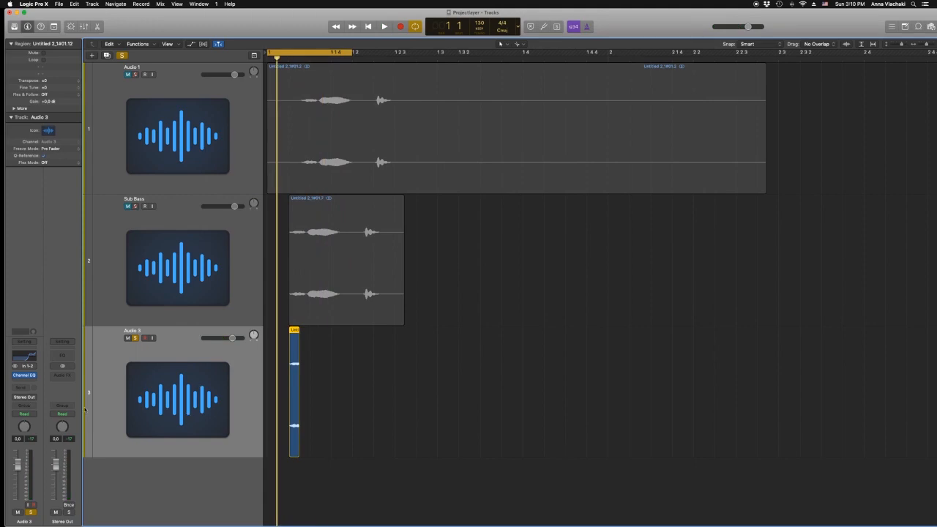
Insert a Sample Delay after the Channel EQ on Audio 3 and move its window over the empty track area
click(32, 380)
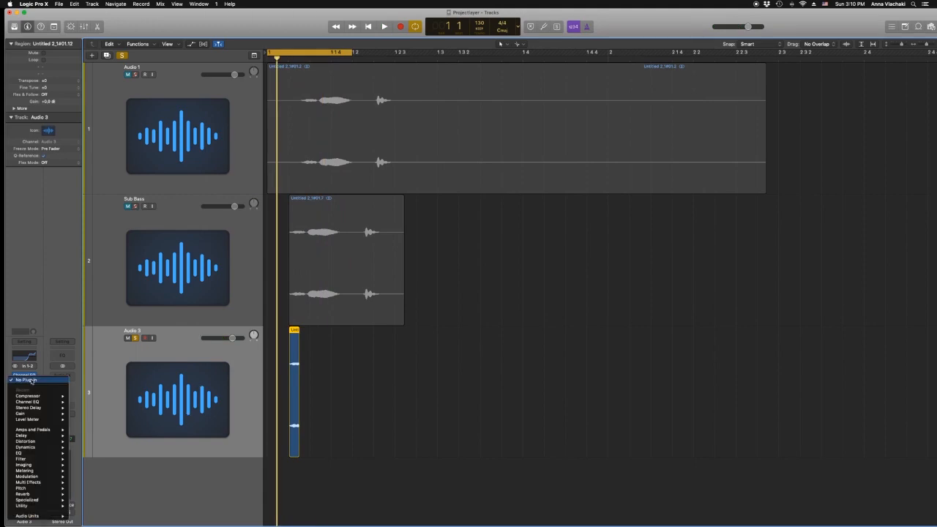
mouse_move(60, 438)
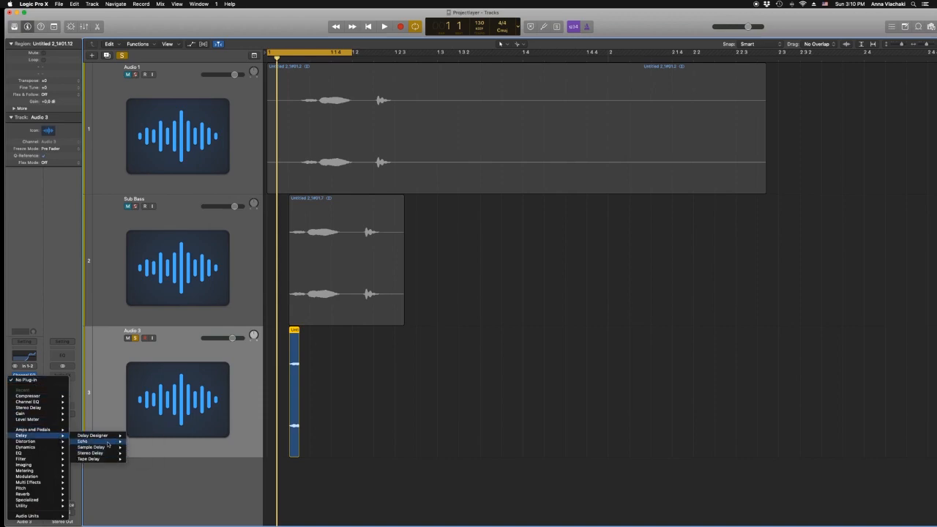
click(144, 450)
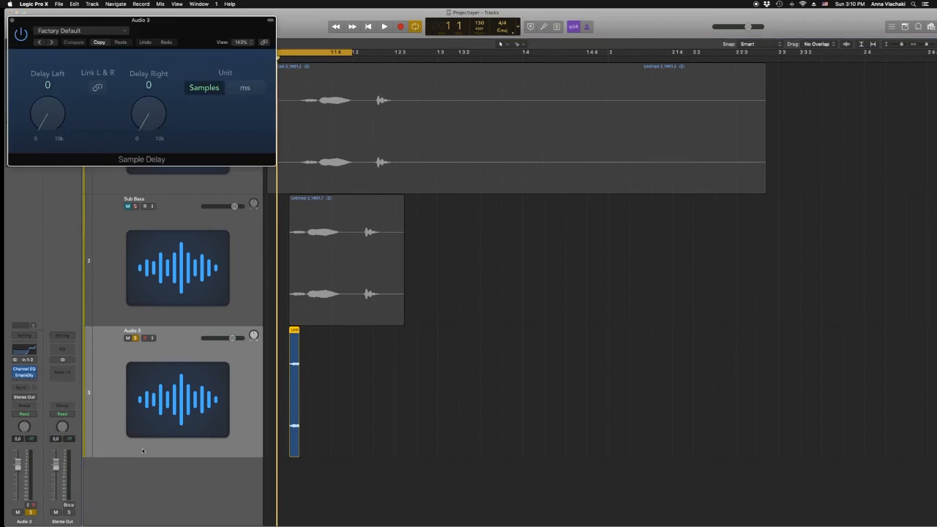
drag(165, 34, 595, 235)
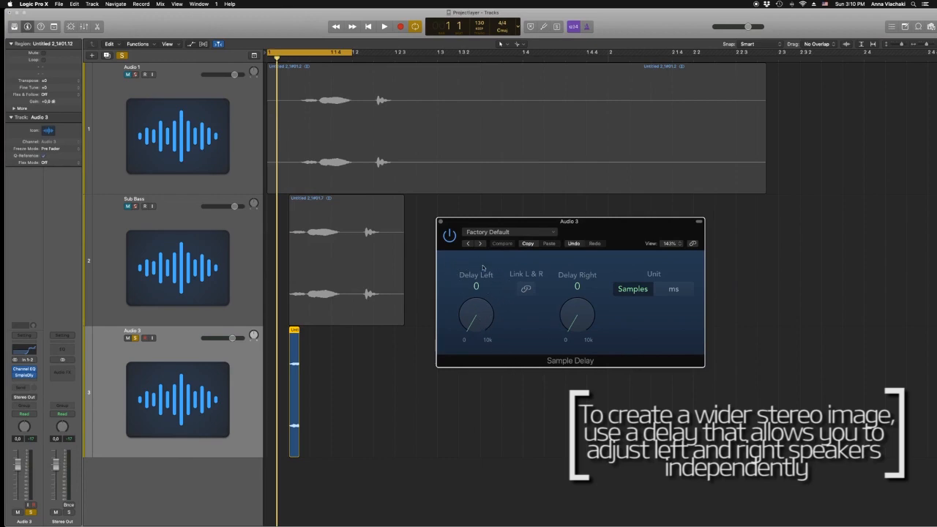
During playback, set the Sample Delay's left delay to 220 samples and close its window
key(space)
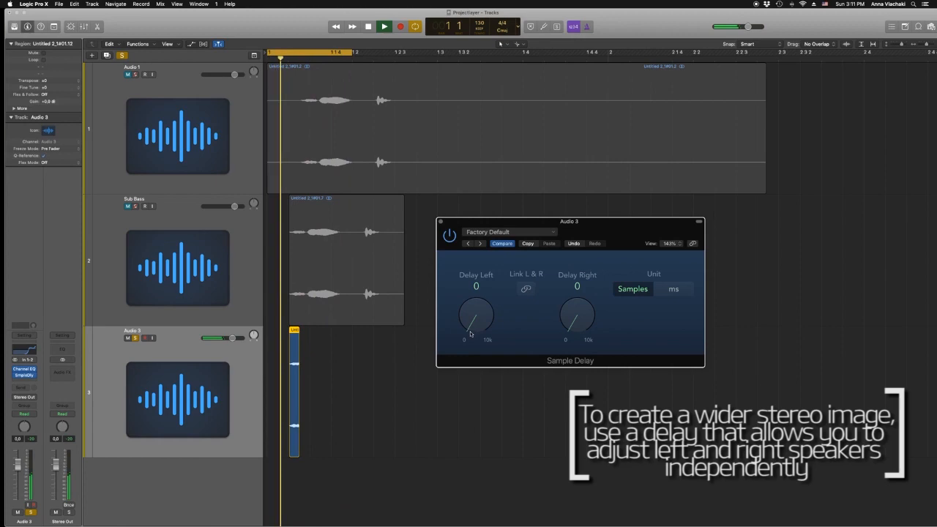
drag(472, 331, 471, 328)
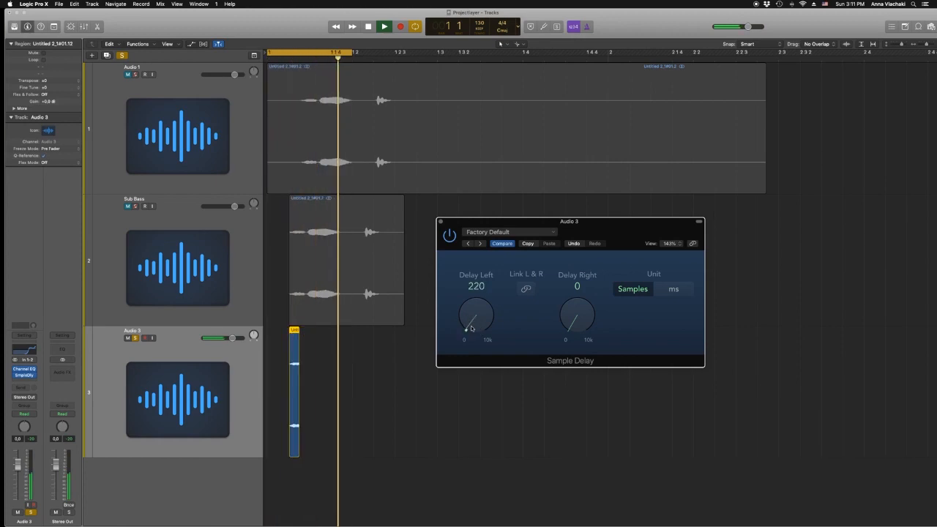
click(440, 222)
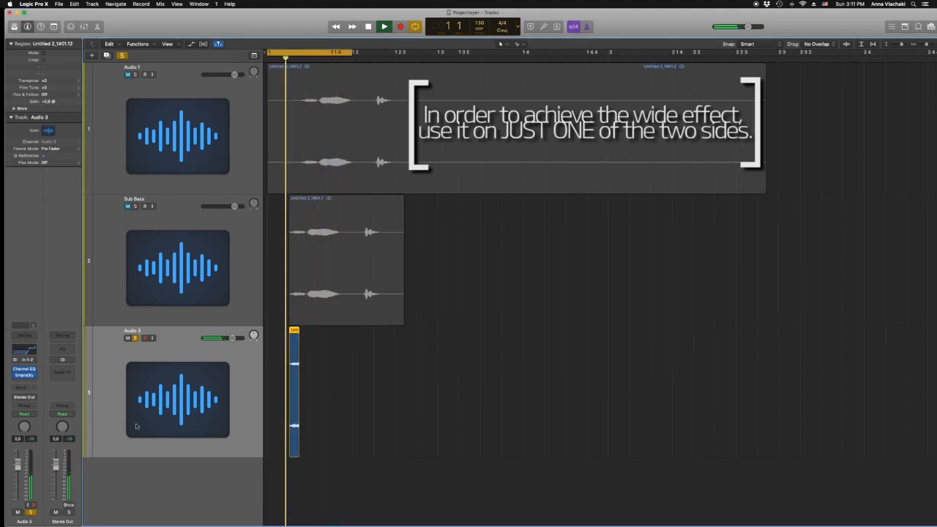
Insert a stereo Gain plug-in after the Sample Delay on Audio 3 and move its window below the tracks
click(33, 376)
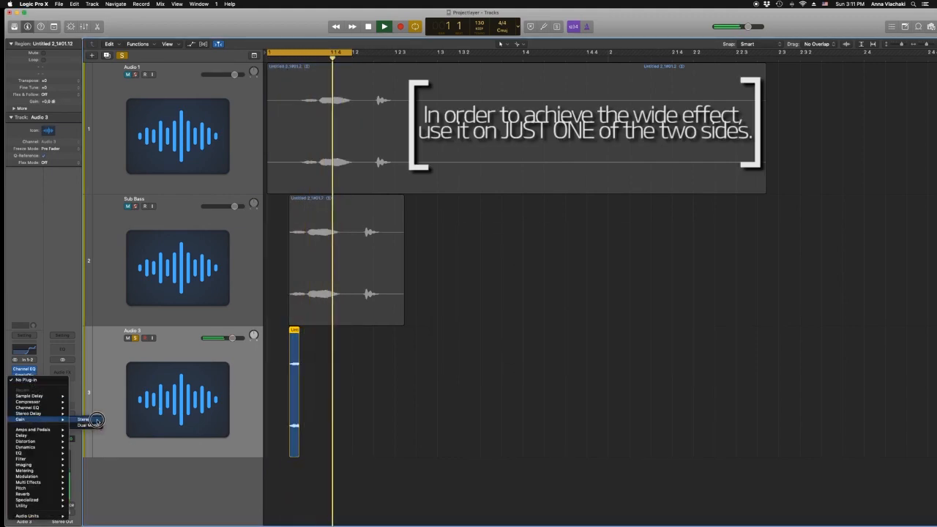
click(94, 420)
drag(82, 22, 669, 332)
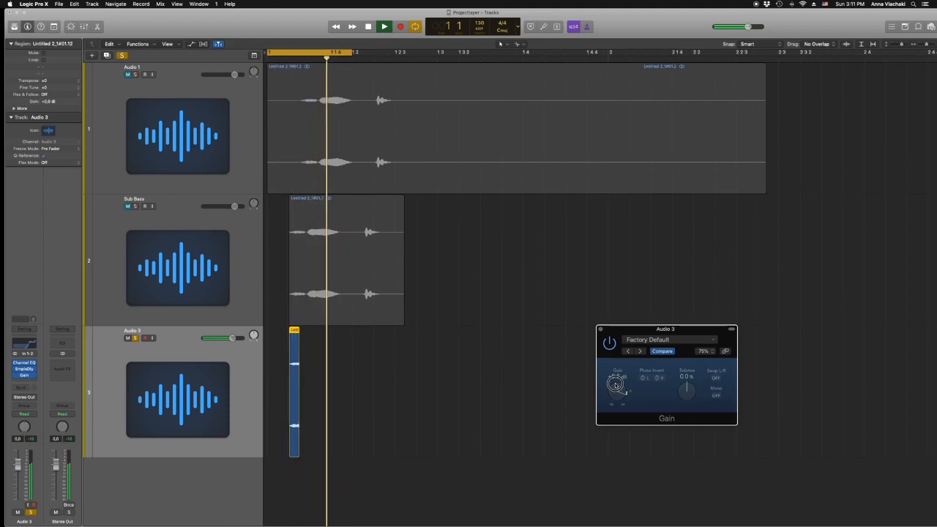
Raise the Gain plug-in on Audio 3 to +7.8 dB and close its window
drag(607, 390, 608, 390)
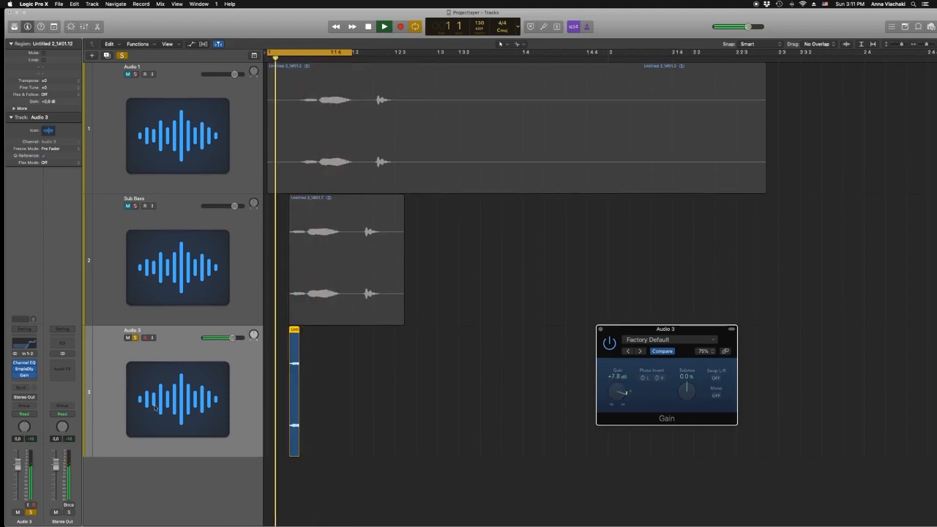
click(26, 375)
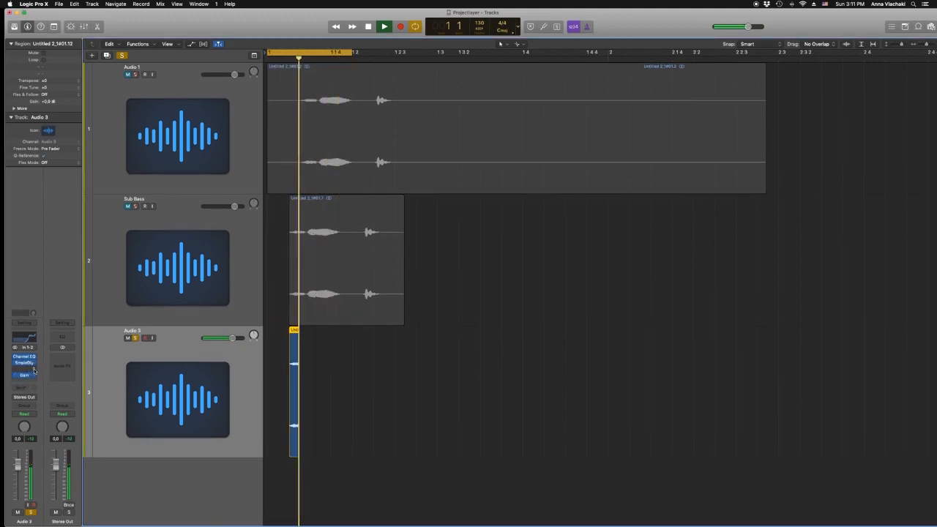
Insert a stereo ChromaVerb between the Sample Delay and Gain on Audio 3 and lower its wet level to 21%
click(34, 371)
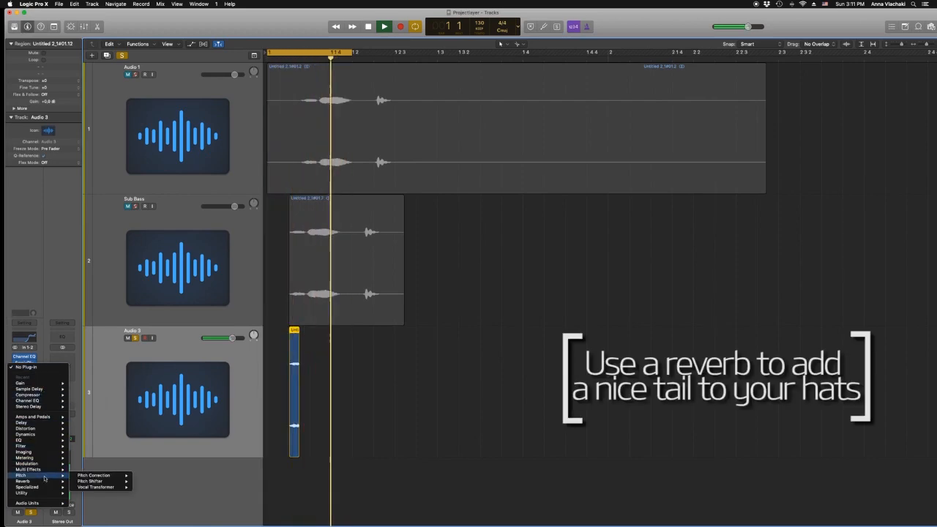
mouse_move(48, 469)
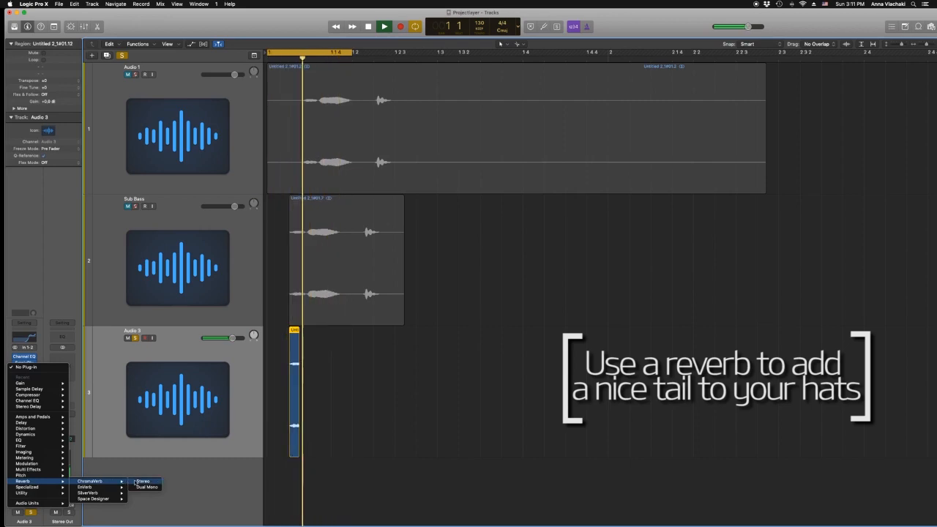
click(140, 481)
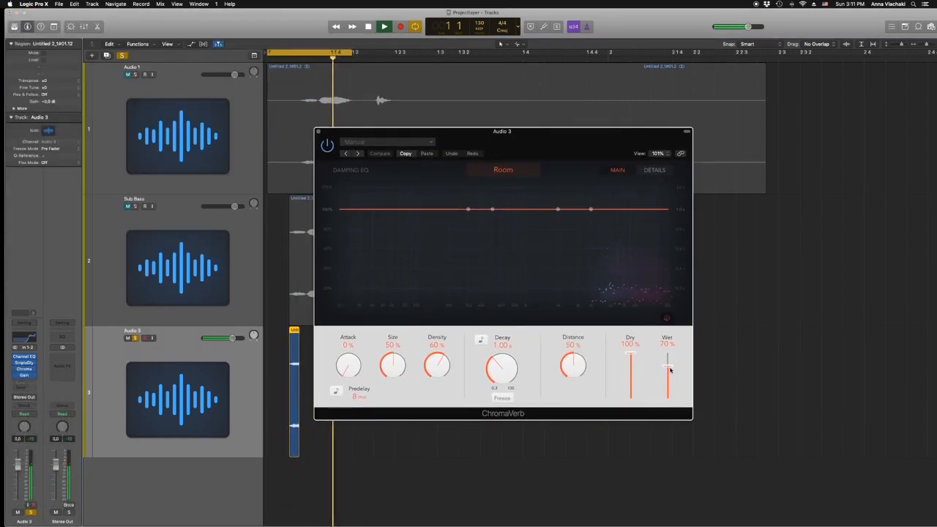
drag(668, 366, 671, 385)
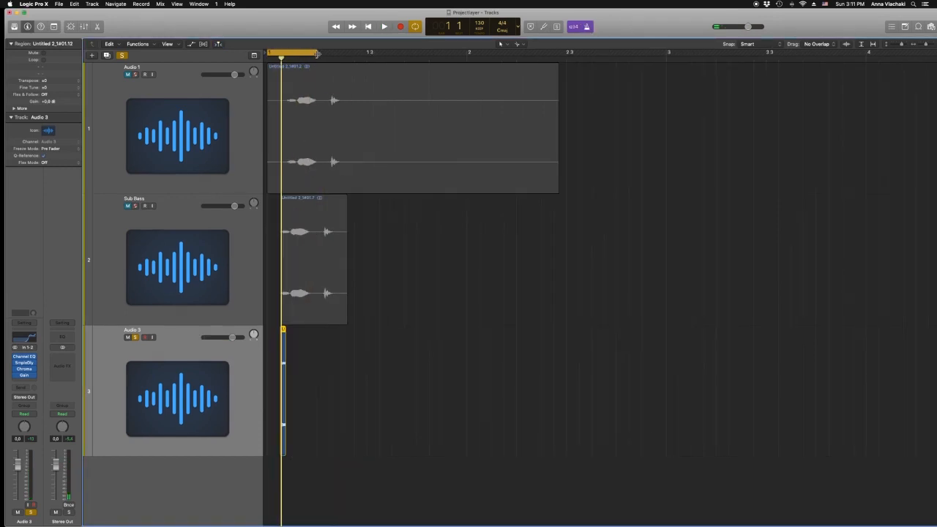
Extend the cycle range to bar 5, copy the two Audio 3 hits two beats later and start playback
drag(333, 53, 869, 147)
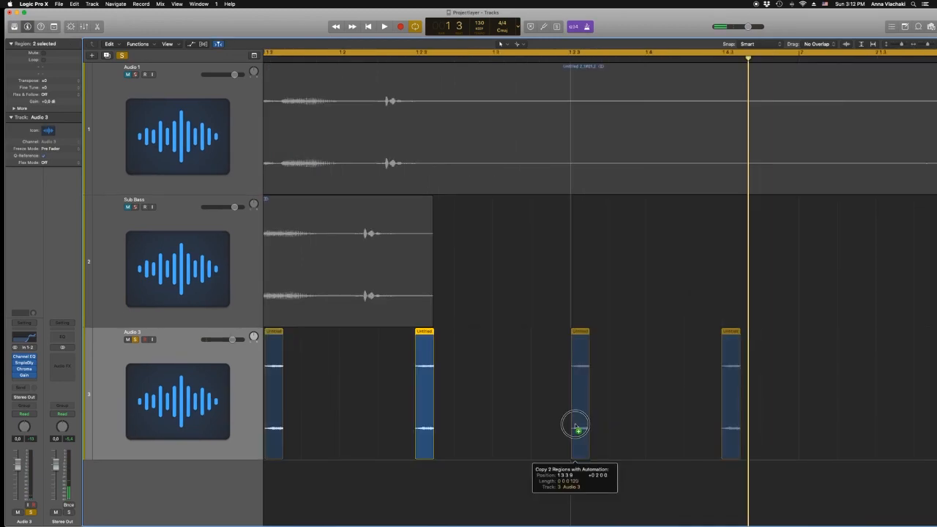
drag(575, 426, 575, 426)
key(space)
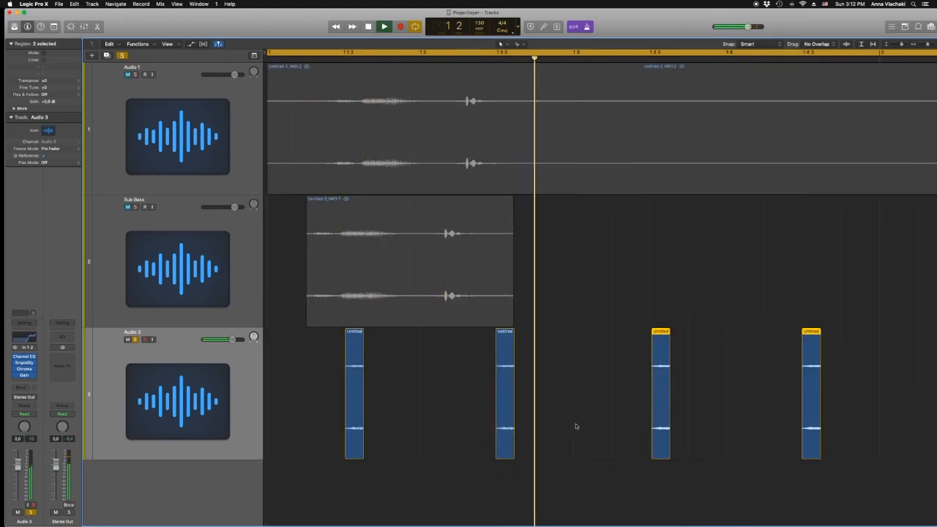
Select the four Audio 3 hits in bar 1 and copy them across the following bars up to bar 5
scroll(575, 426, down, 3)
drag(684, 356, 320, 429)
scroll(319, 429, down, 3)
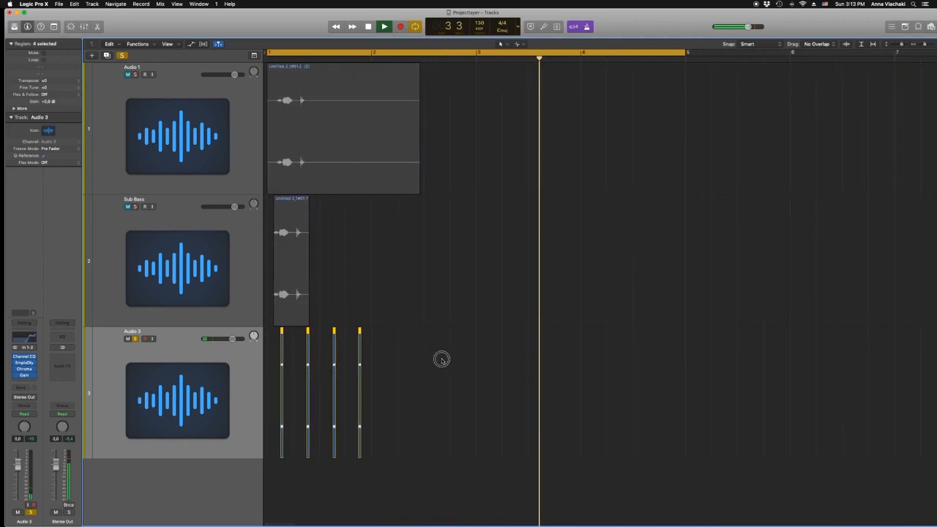
drag(444, 357, 595, 410)
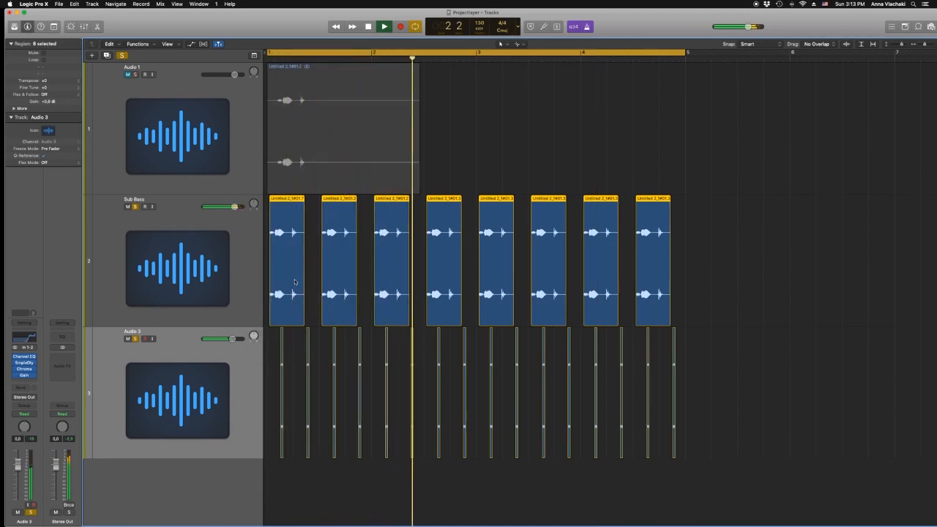
Shift the eight Sub Bass regions slightly later so they sit tighter against the Audio 3 hits
key(super+Right)
key(super+Right)
drag(295, 281, 297, 282)
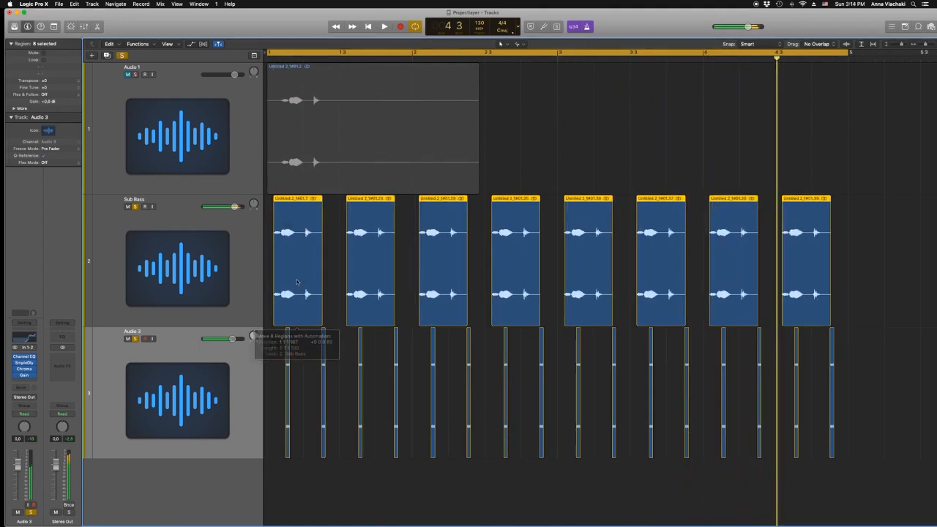
Play the looped Sub Bass and Audio 3 pattern and turn off the metronome
key(space)
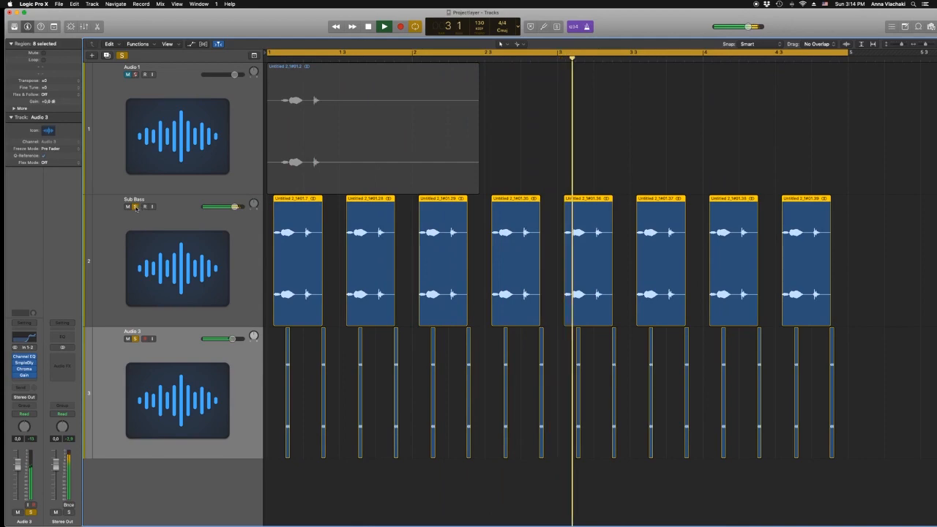
right_click(799, 79)
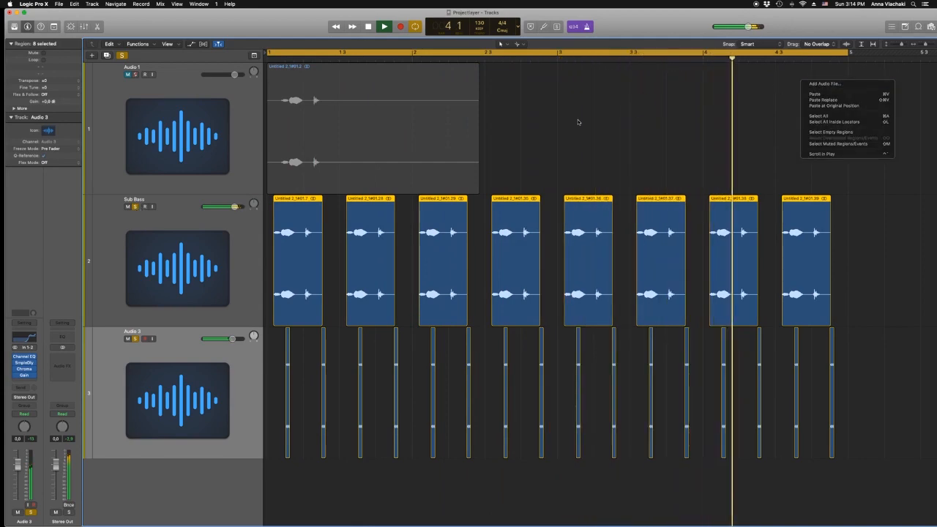
click(578, 121)
click(586, 26)
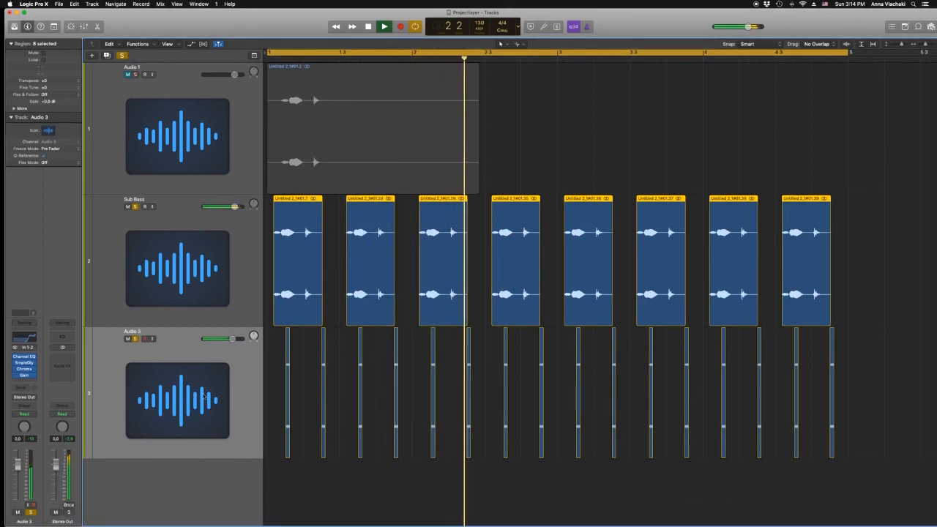
Stop playback and take the Sub Bass track out of solo
key(space)
click(232, 399)
key(super+Up)
key(super+Up)
key(super+Up)
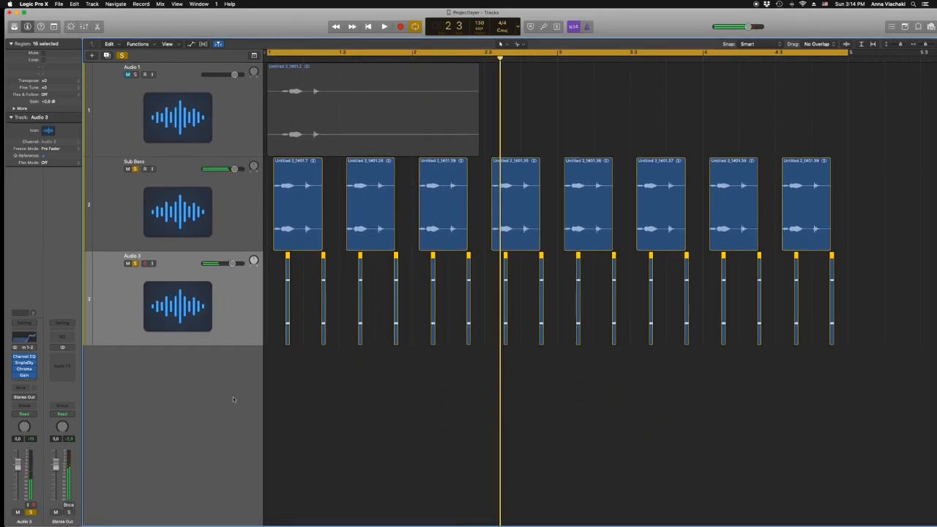
scroll(233, 399, down, 1)
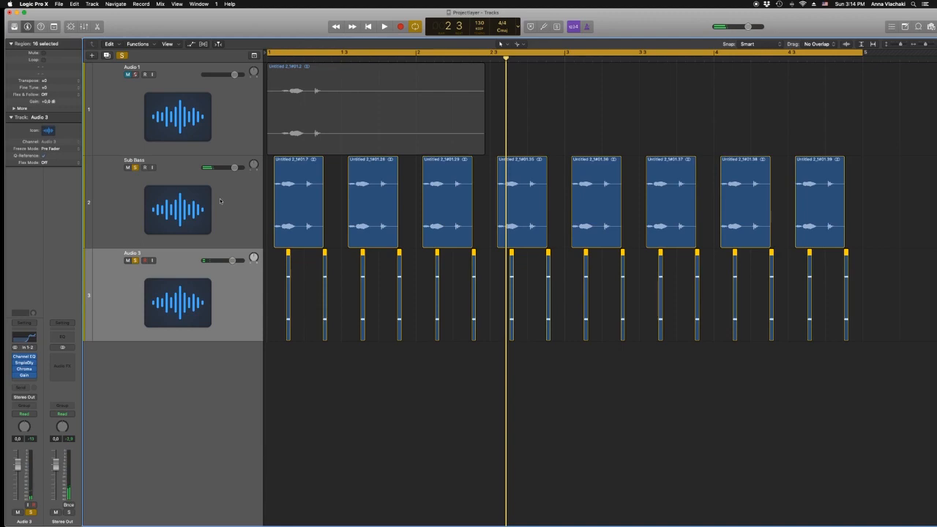
scroll(237, 368, right, 1)
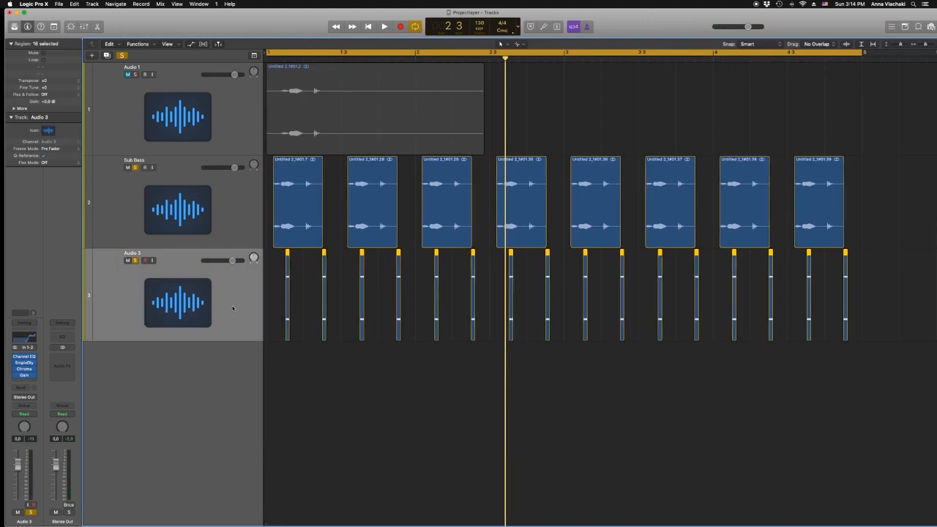
click(136, 167)
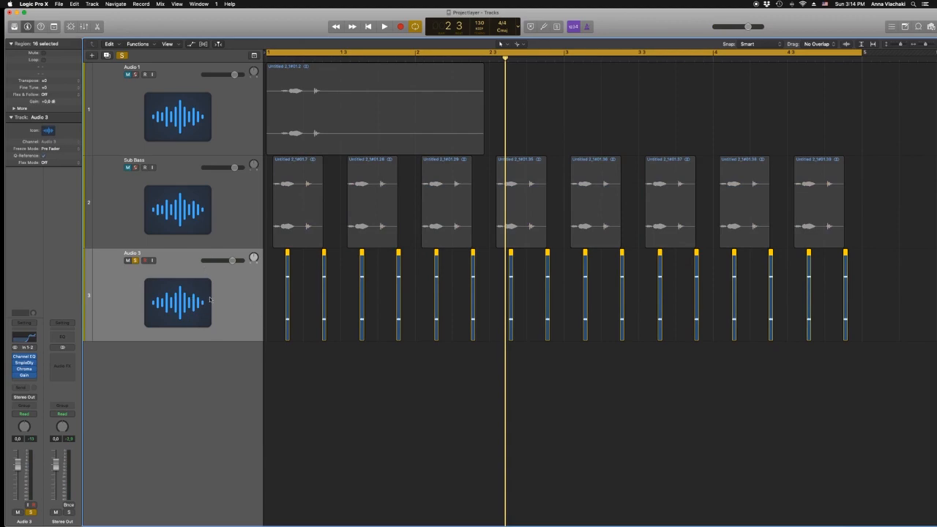
Duplicate the Audio 3 track with its plug-ins and copy its sixteen hits onto the new track below
key(super+d)
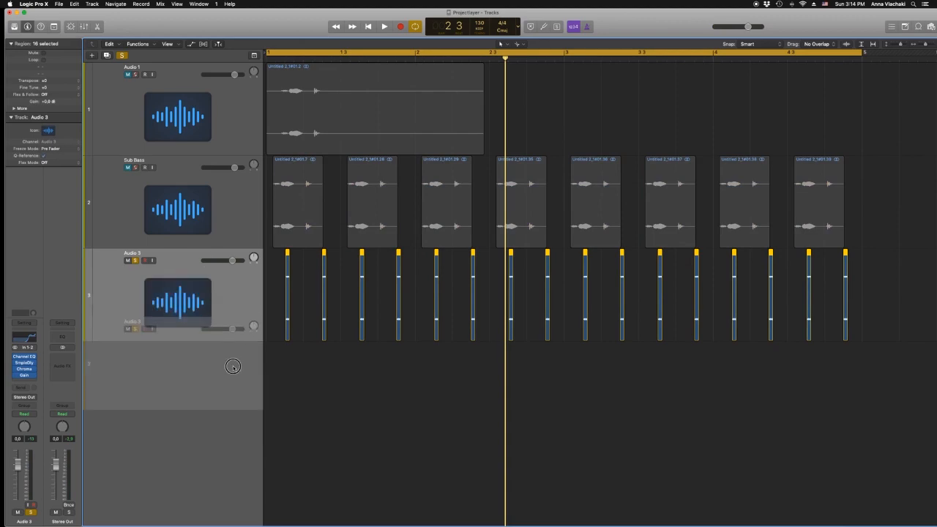
key(super+Right)
key(super+Left)
key(super+Left)
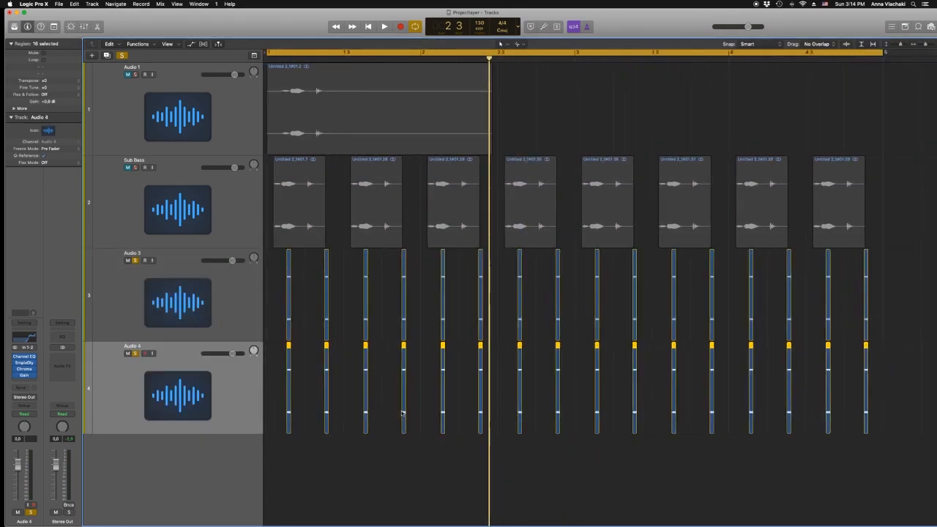
Fill Audio 4 with copied hits at sixteenth-note spacing, then unsolo Audio 3 and play the new layer
drag(856, 341, 459, 416)
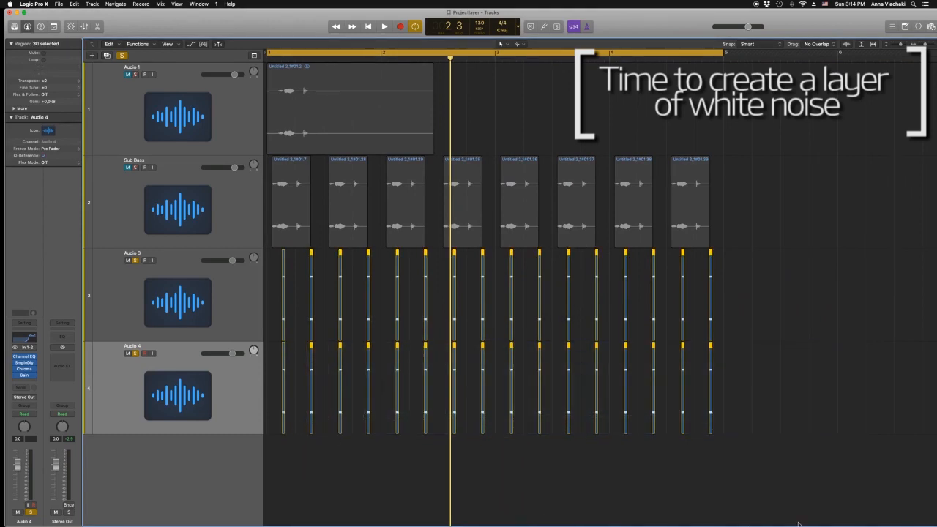
drag(692, 501, 278, 379)
key(super+Right)
key(super+Right)
click(127, 259)
key(space)
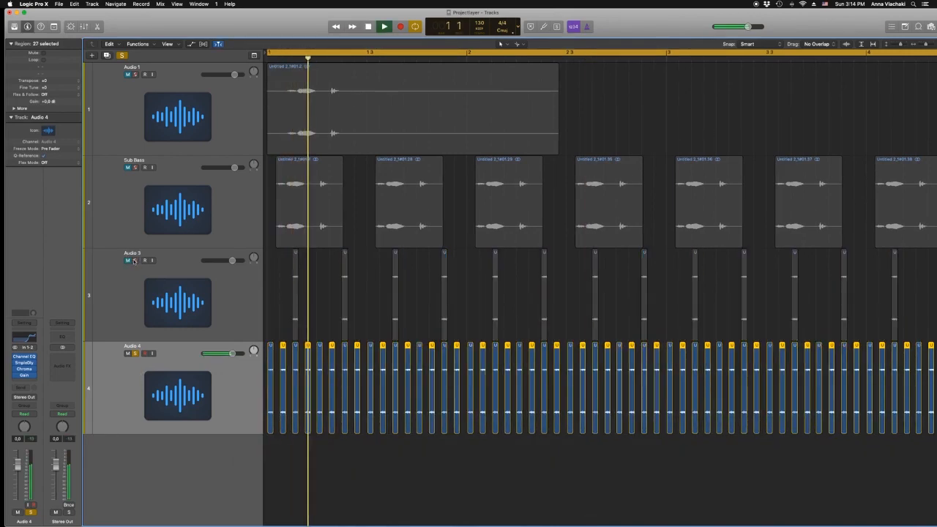
In Audio 4's ChromaVerb, set the decay to 4.10 s, dry to 0% and wet to 28%
key(super+Up)
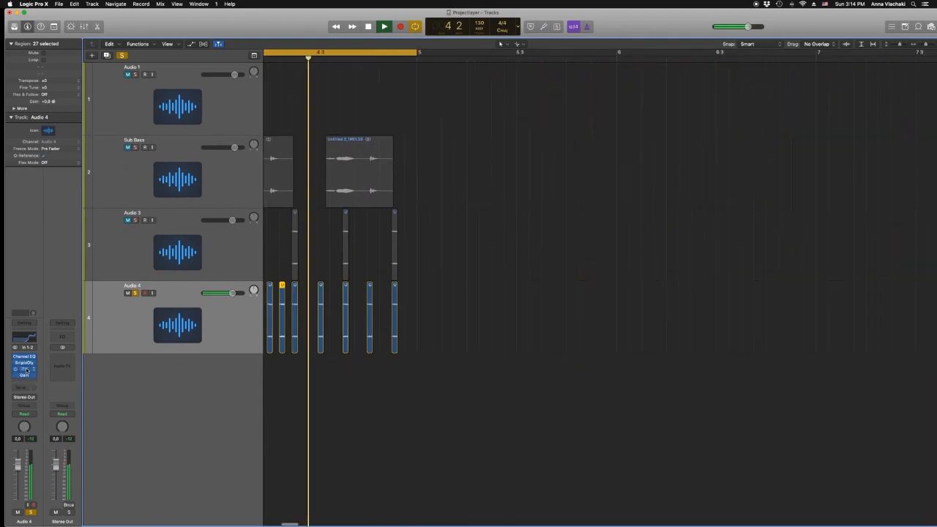
click(24, 368)
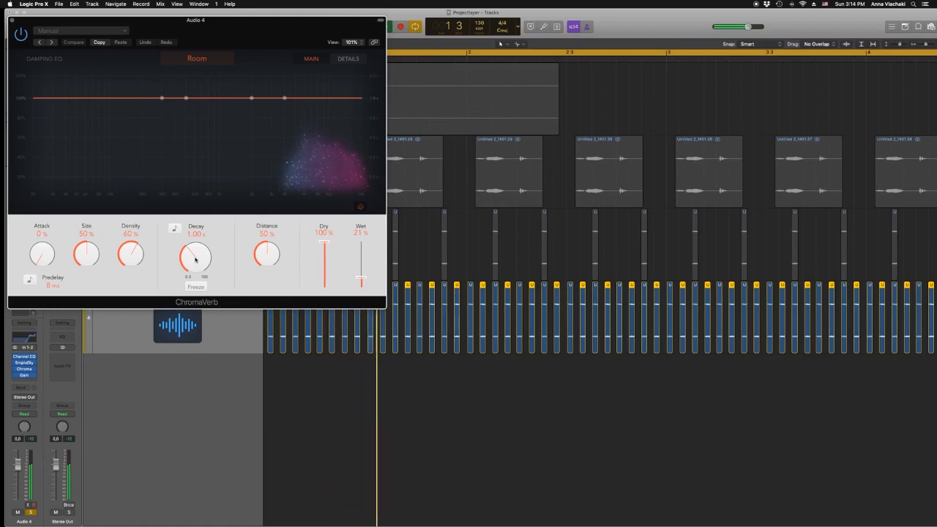
drag(188, 258, 189, 220)
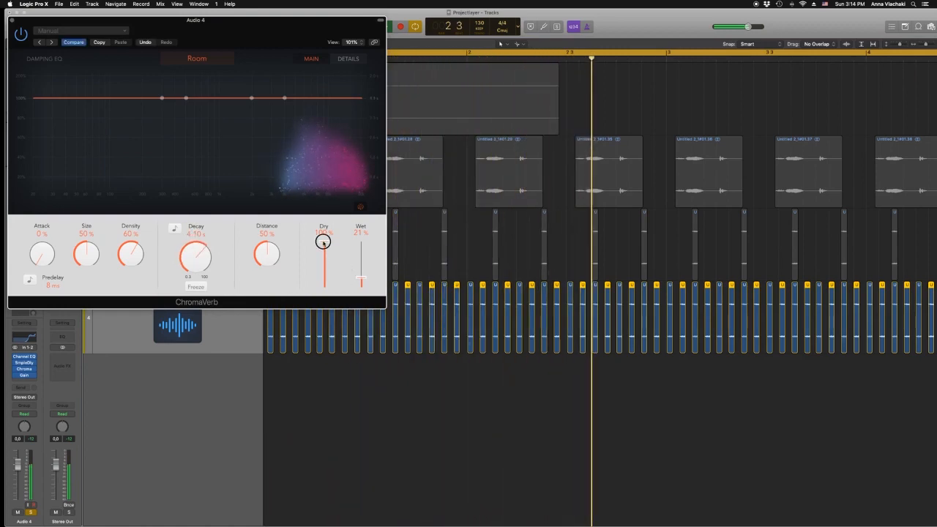
drag(324, 242, 361, 277)
Fill the sparse end of bar 4 on Audio 4 with copied hits at the same spacing
scroll(423, 324, down, 5)
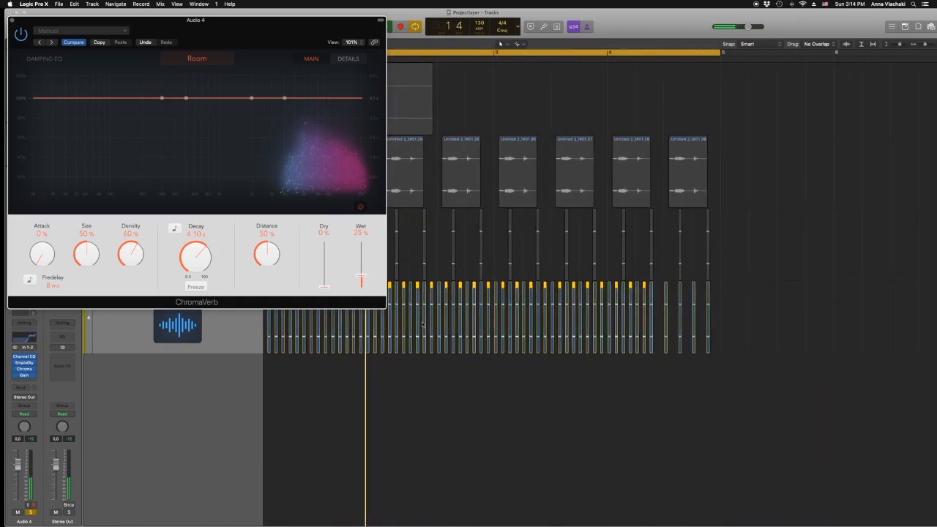
drag(725, 295, 641, 326)
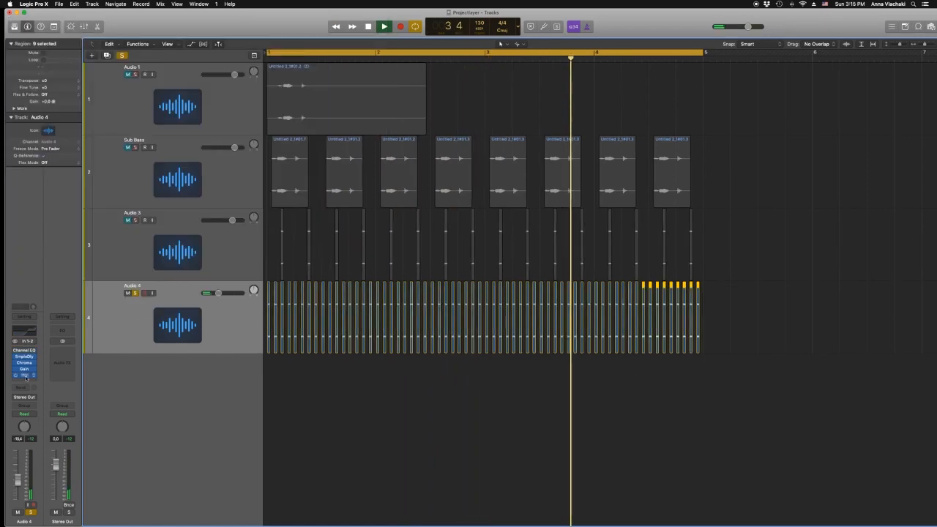
Add a second Channel EQ to Audio 4, move it directly after the first Channel EQ and open it
click(26, 376)
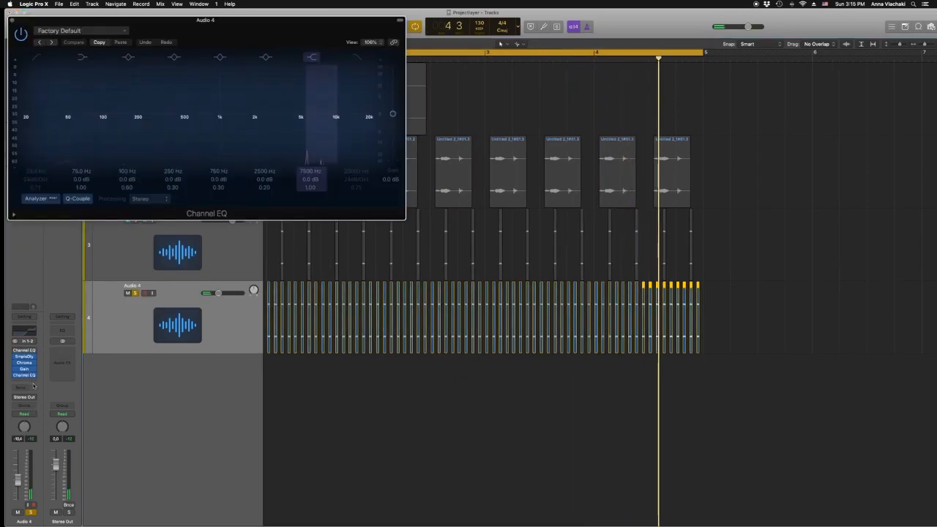
drag(28, 377, 29, 355)
click(24, 357)
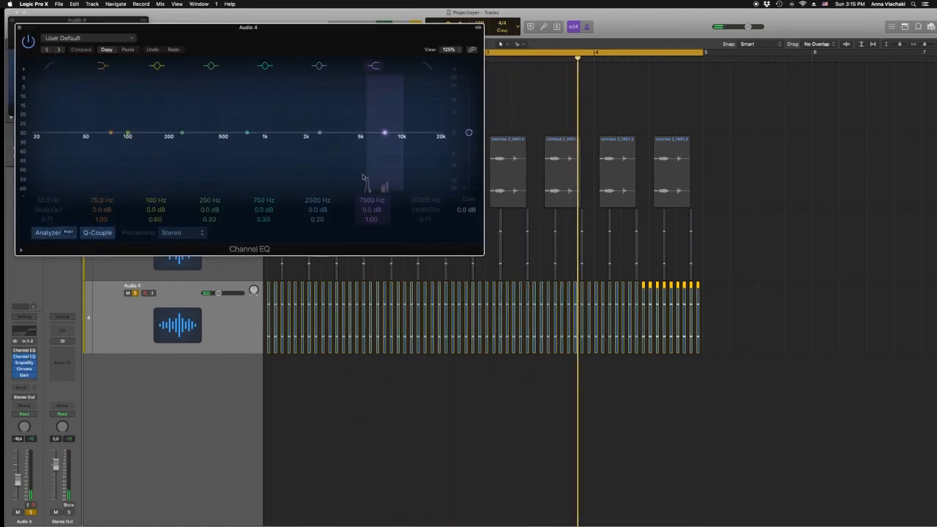
In the second EQ, boost the 2500 Hz band +22 dB at 1680 Hz, cut the low shelf 24 dB at 640 Hz, adjust the high cut and close it
drag(319, 133, 285, 74)
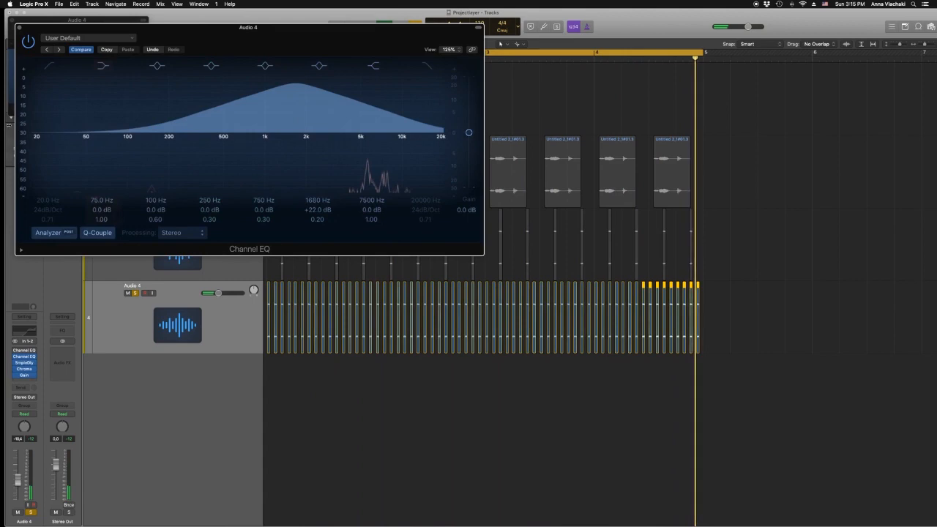
drag(110, 133, 238, 234)
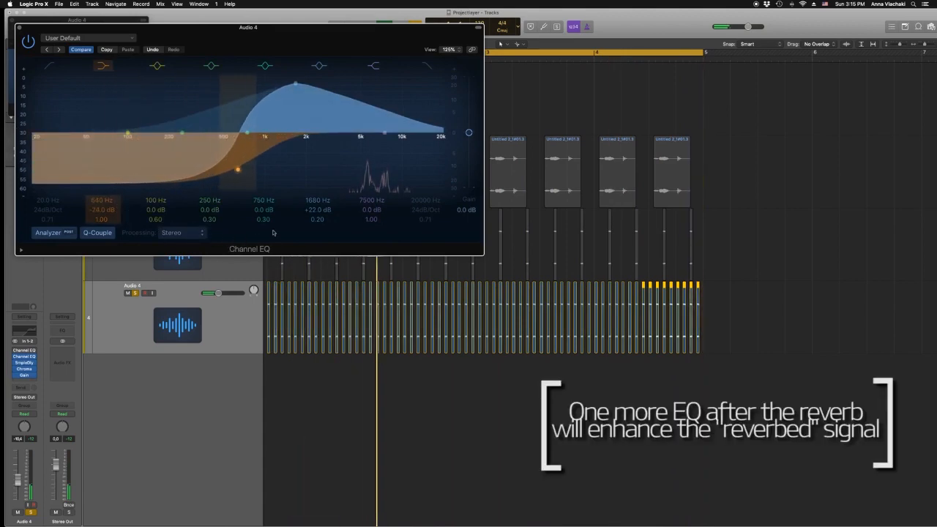
click(426, 66)
drag(441, 144, 322, 264)
click(20, 28)
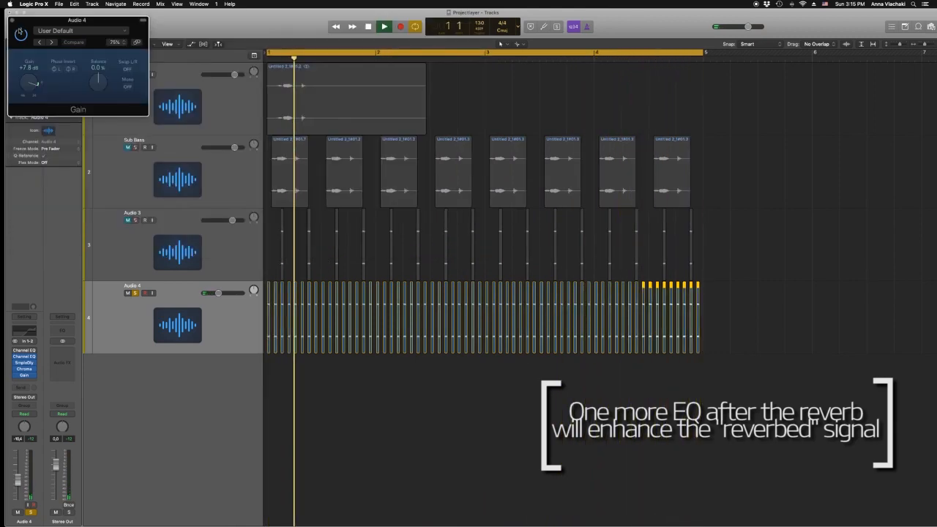
Solo Audio 3 and Sub Bass alongside Audio 4 during playback and balance Audio 4's volume at about -10 dB
mouse_move(220, 293)
mouse_down()
mouse_move(242, 291)
mouse_move(229, 293)
mouse_up()
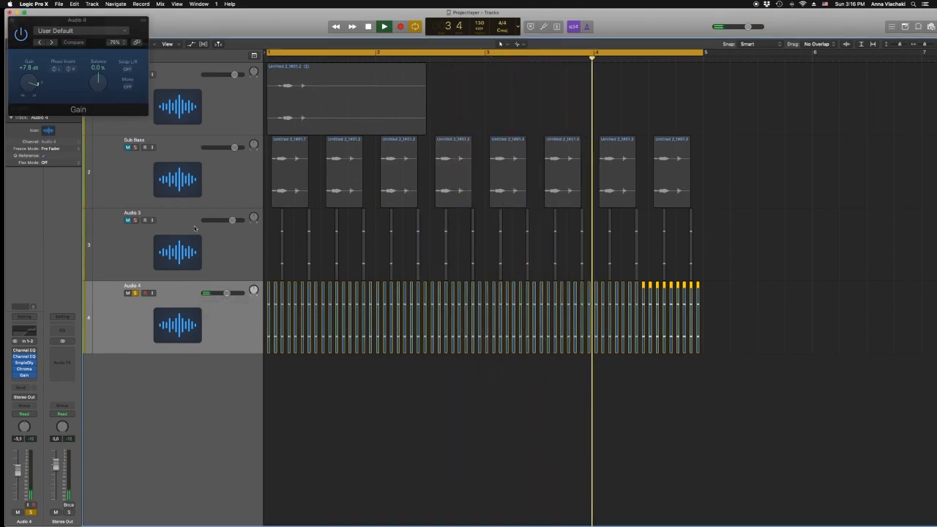
click(135, 220)
click(135, 148)
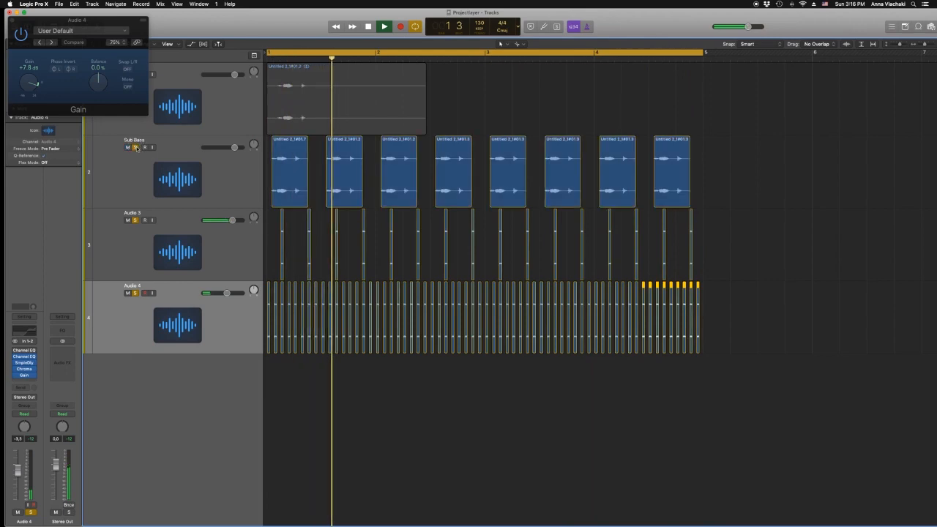
drag(226, 293, 210, 293)
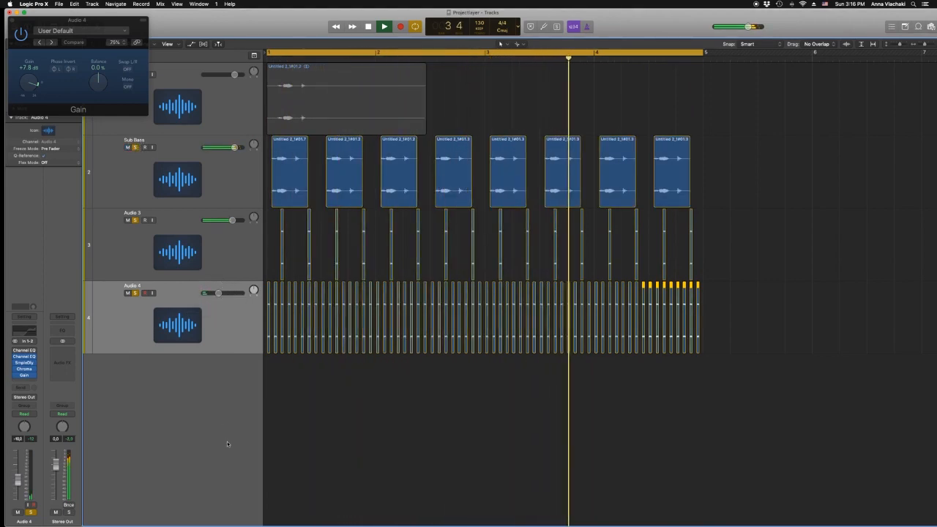
Stop playback, close the Gain plug-in and duplicate Audio 1 with its region as a new track below Audio 4
key(space)
click(204, 122)
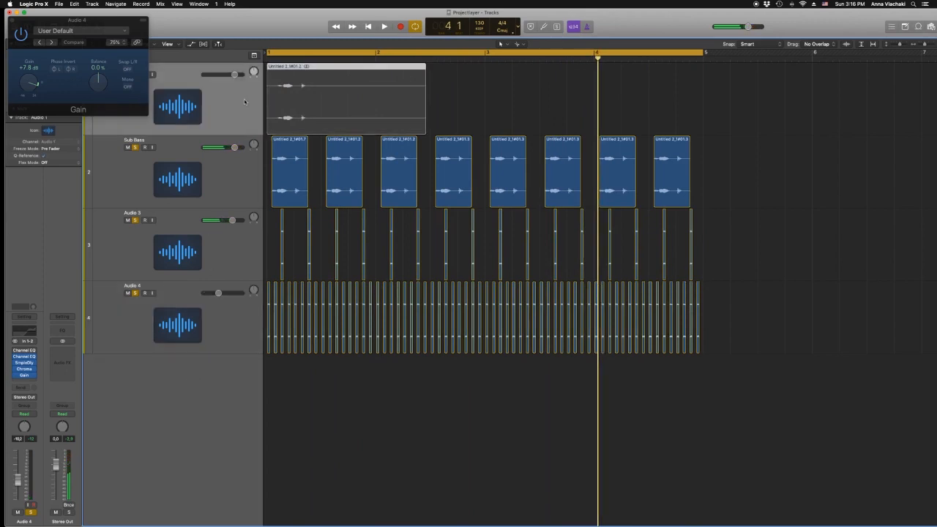
click(10, 19)
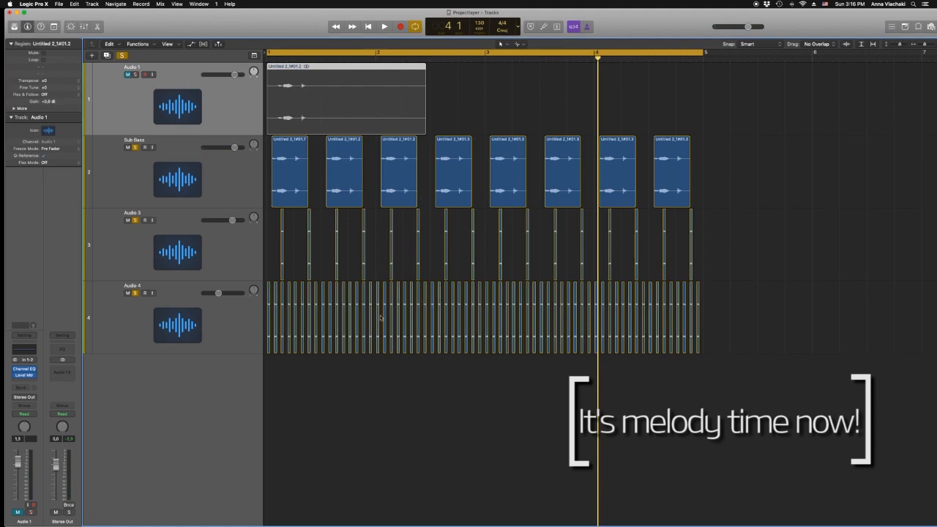
drag(208, 91, 215, 387)
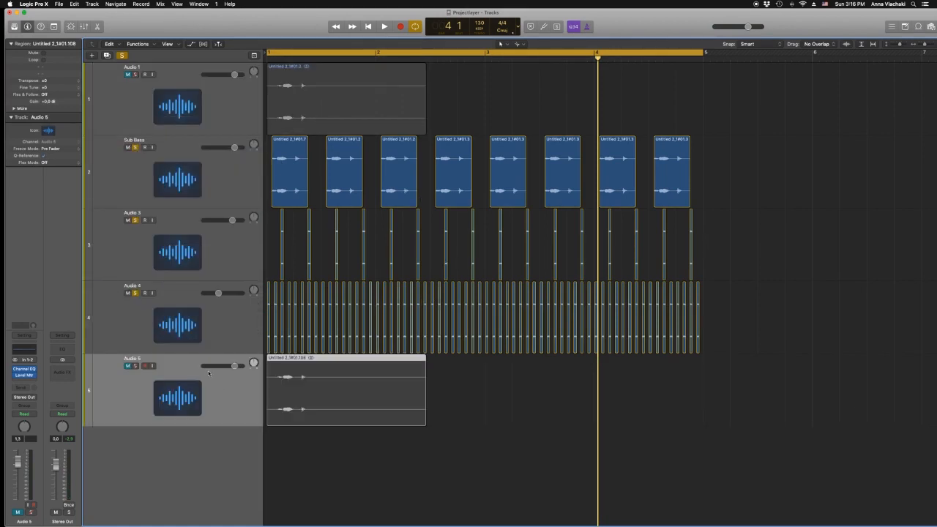
Unsolo the other tracks, solo Audio 5 and play it with the cycle range shortened to just before beat 4 of bar 1
drag(142, 295, 137, 175)
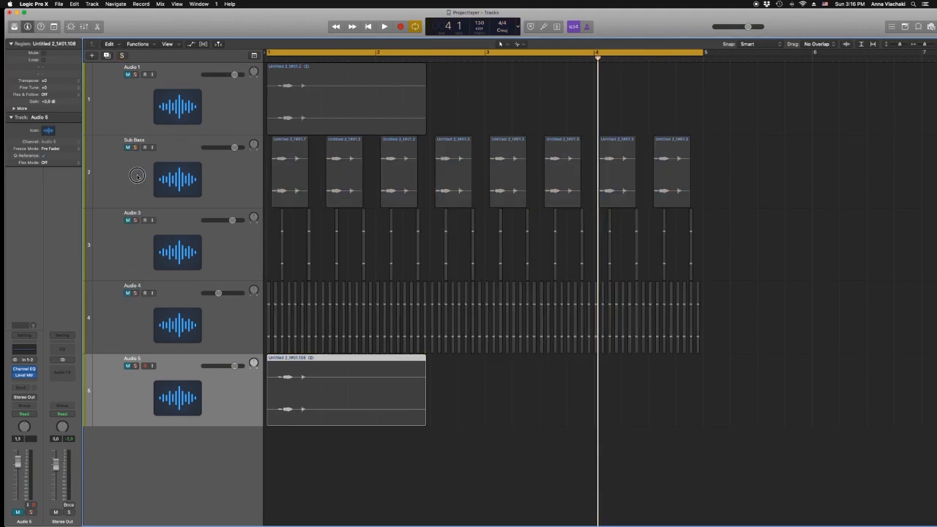
click(135, 366)
drag(698, 52, 344, 73)
key(space)
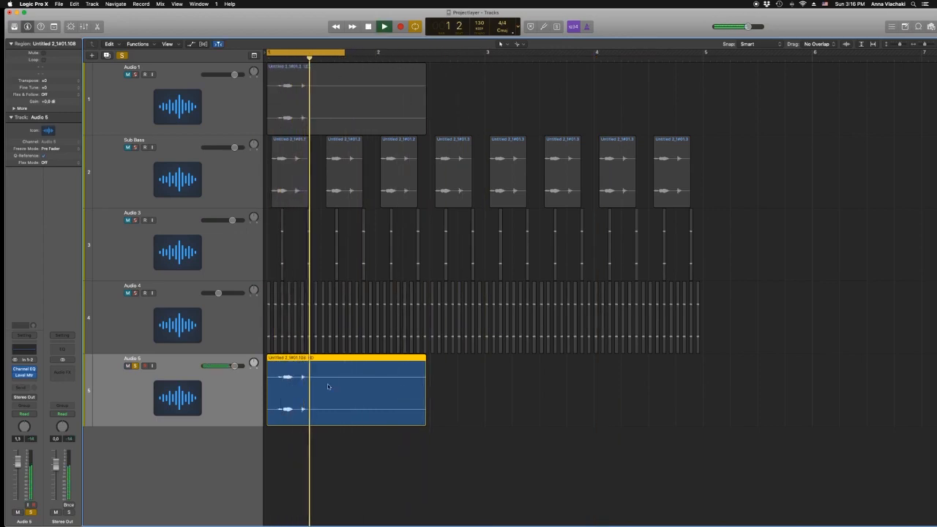
key(super+Right)
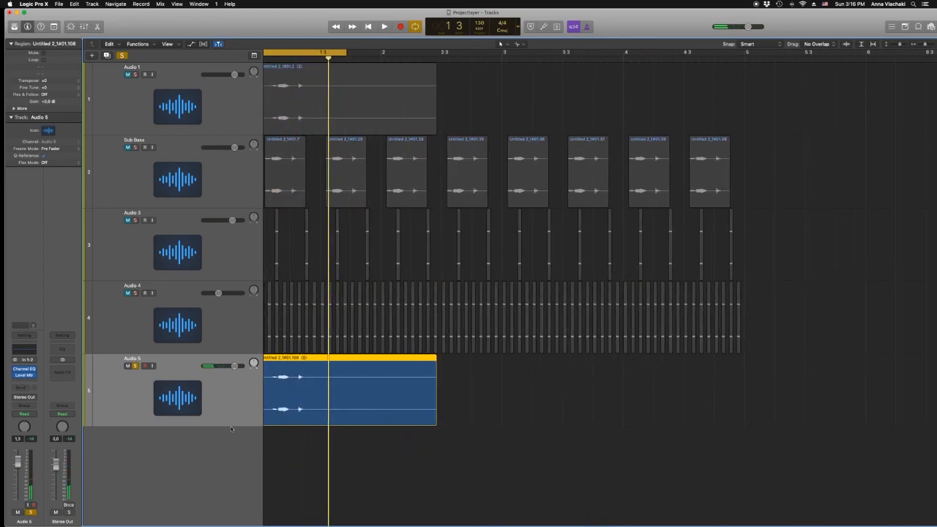
scroll(300, 404, left, 1)
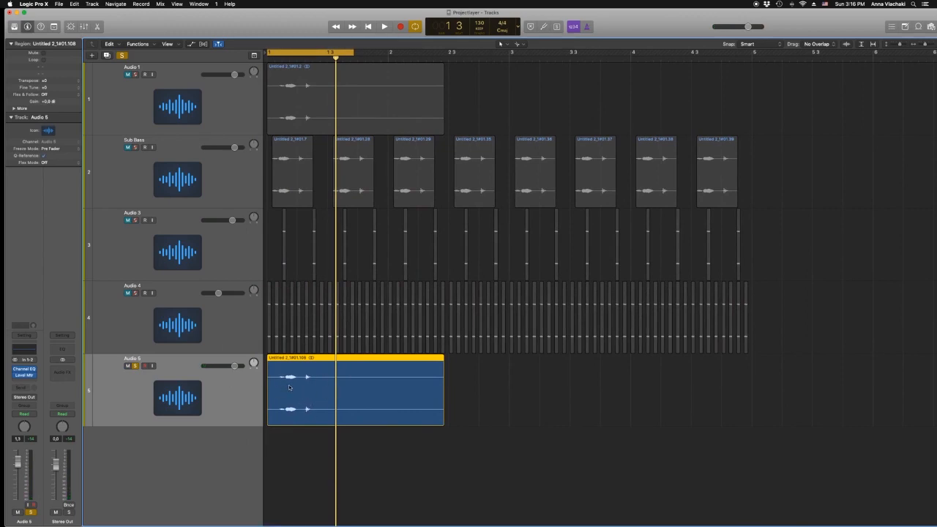
Insert a stereo Tuner on Audio 5, trim its region to the first loud sound and play it
click(24, 380)
mouse_move(29, 471)
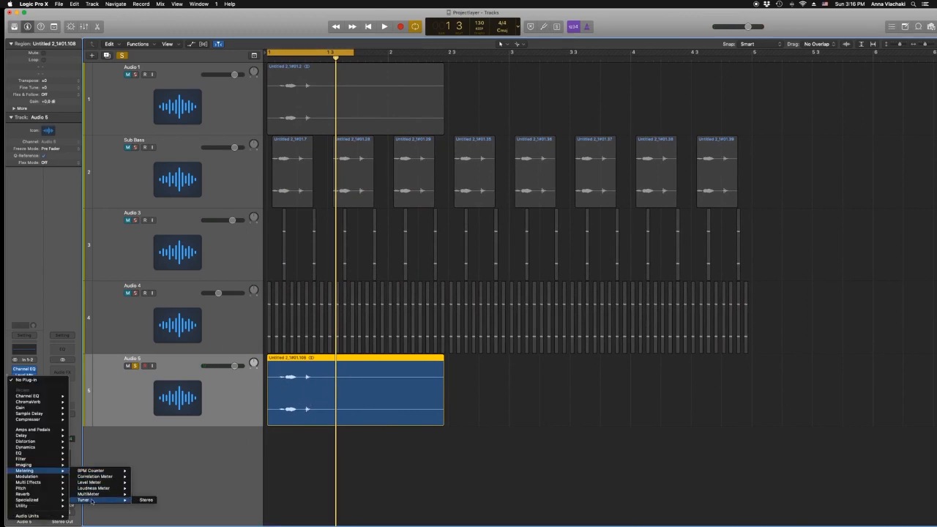
click(148, 501)
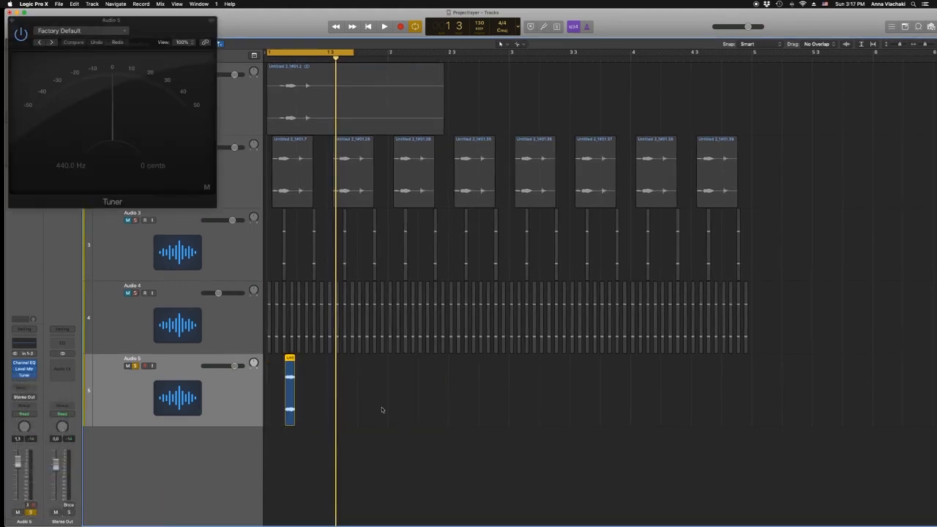
key(space)
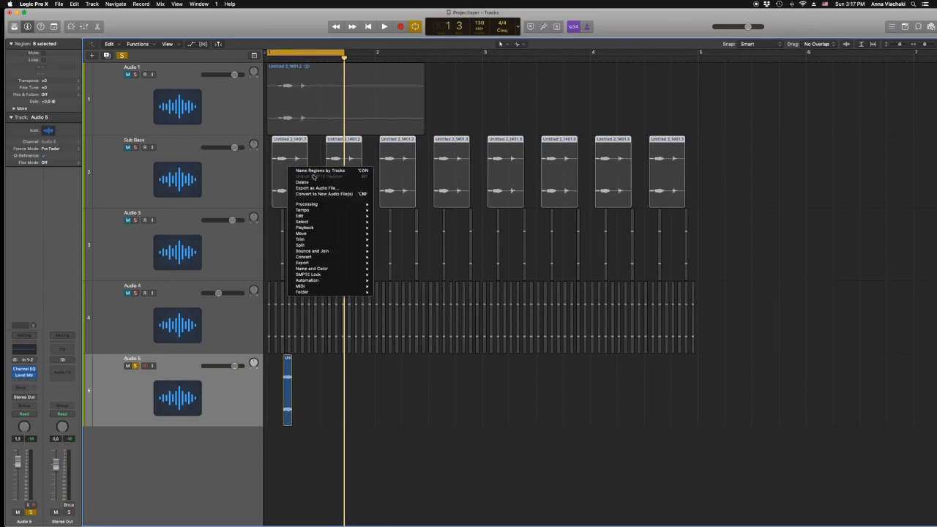
Name the Sub Bass regions by track, rename Audio 3 as "High hat" and name its regions the same way
double_click(144, 213)
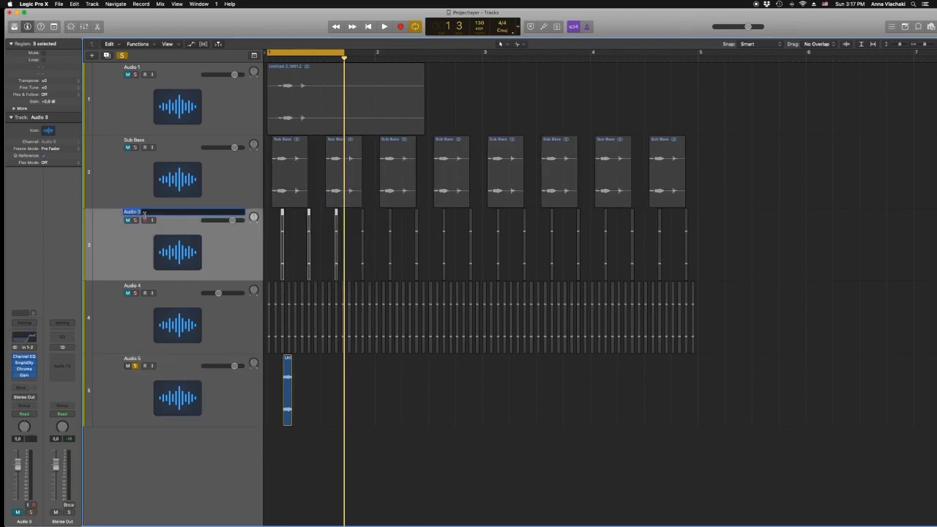
shift+click(613, 211)
right_click(283, 248)
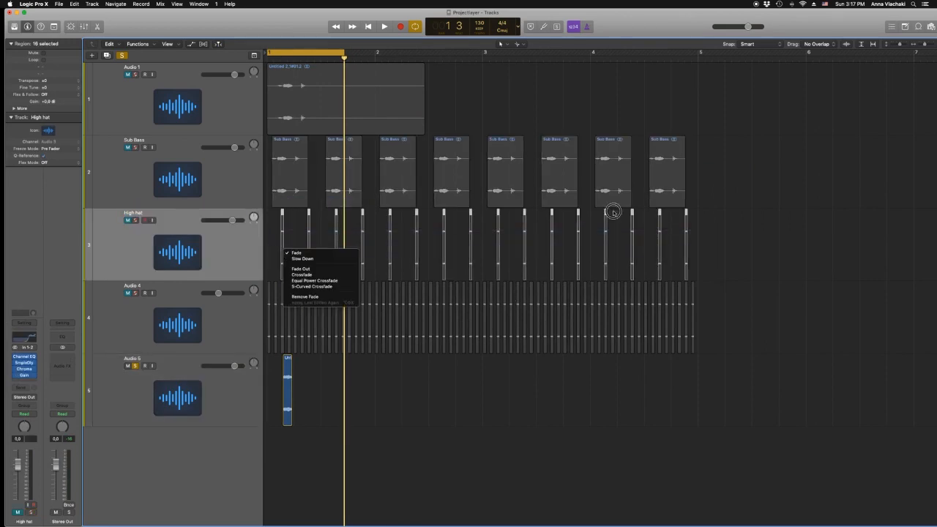
key(super+Right)
key(super+Right)
key(super+Right)
right_click(283, 229)
click(322, 234)
Rename Audio 4 "Atmos (white noise)" and Audio 5 "I want to make a great pad out of nothing - AND I WILL"; name its region by track
click(129, 284)
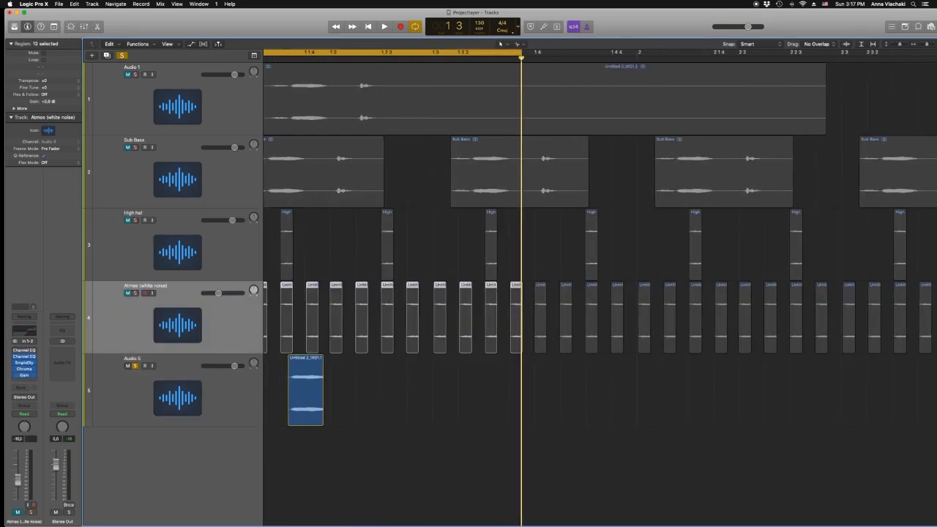
double_click(170, 358)
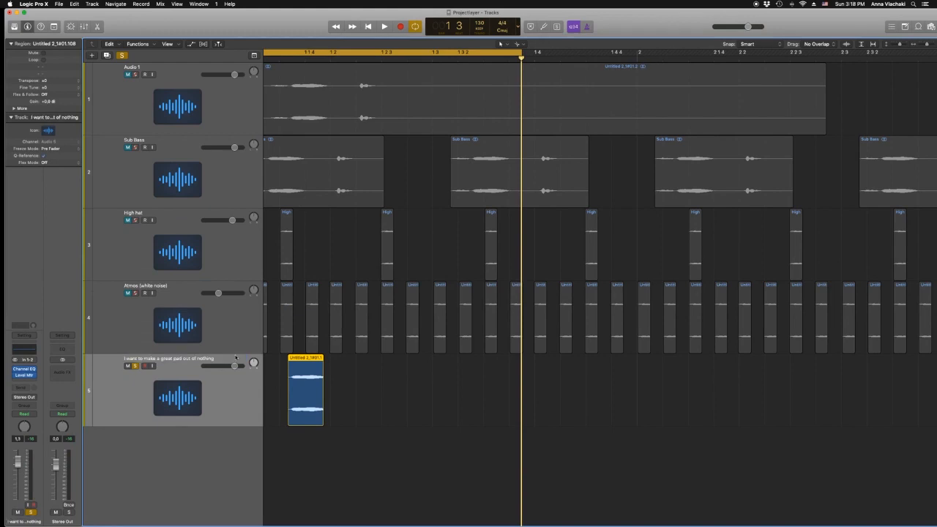
right_click(292, 358)
click(332, 362)
Move the pad region to the very start of bar 1 and play it
key(super+Left)
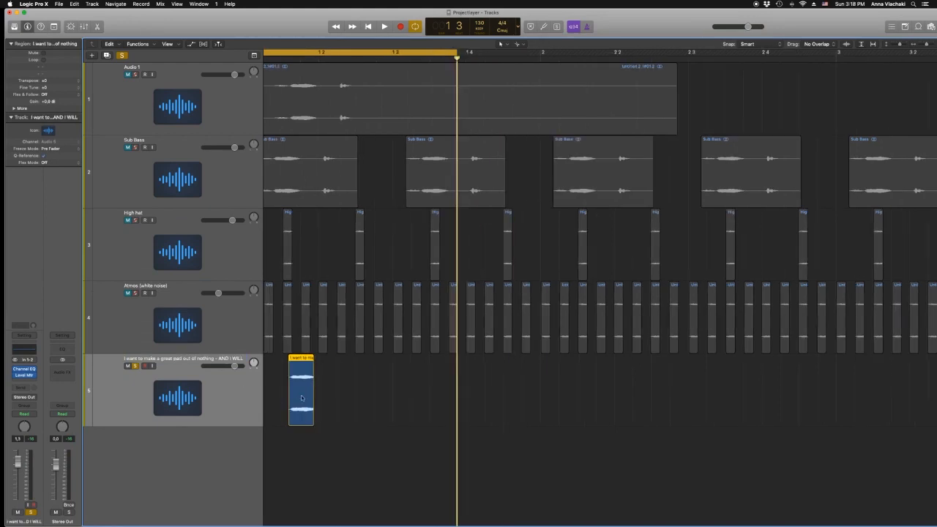
scroll(312, 369, left, 3)
drag(323, 358, 286, 365)
key(space)
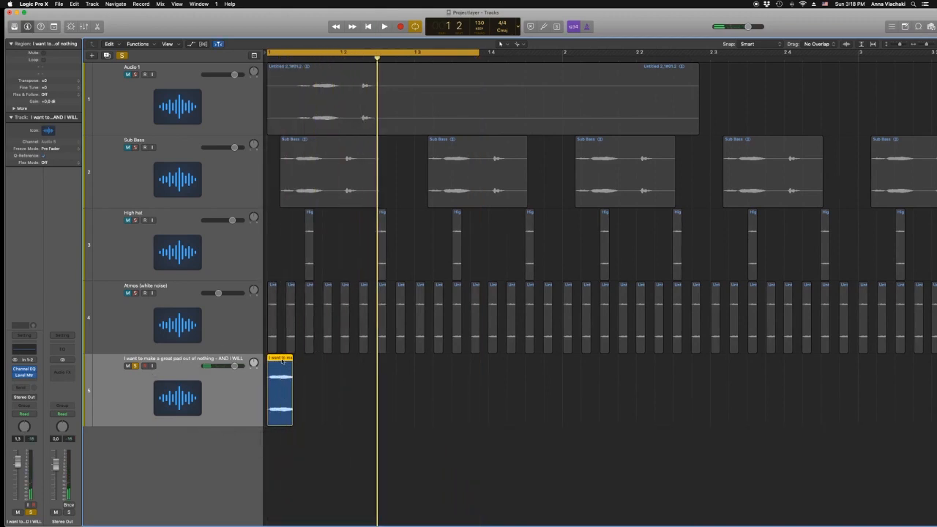
Copy the pad region further along its track, leaving a short gap after the original
drag(283, 360, 311, 358)
key(super+z)
scroll(269, 480, up, 5)
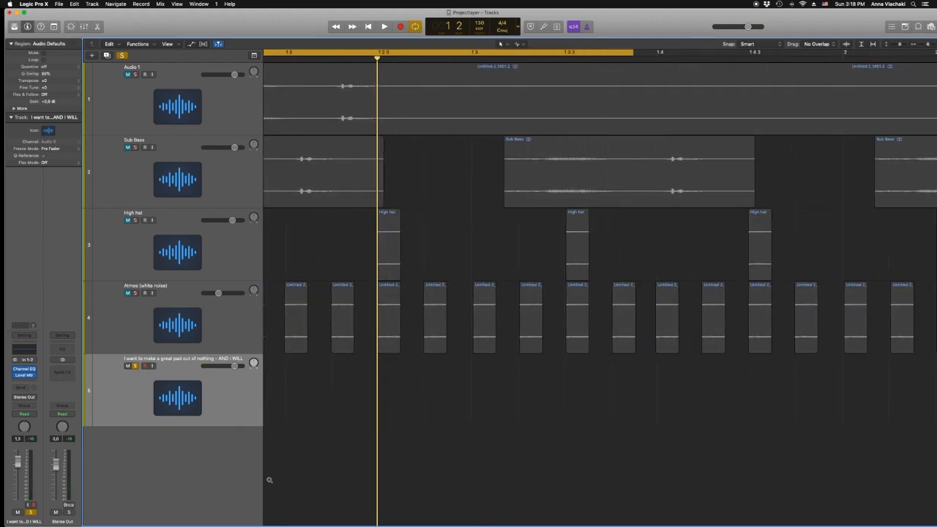
scroll(269, 480, left, 5)
scroll(287, 403, up, 2)
scroll(287, 403, up, 2)
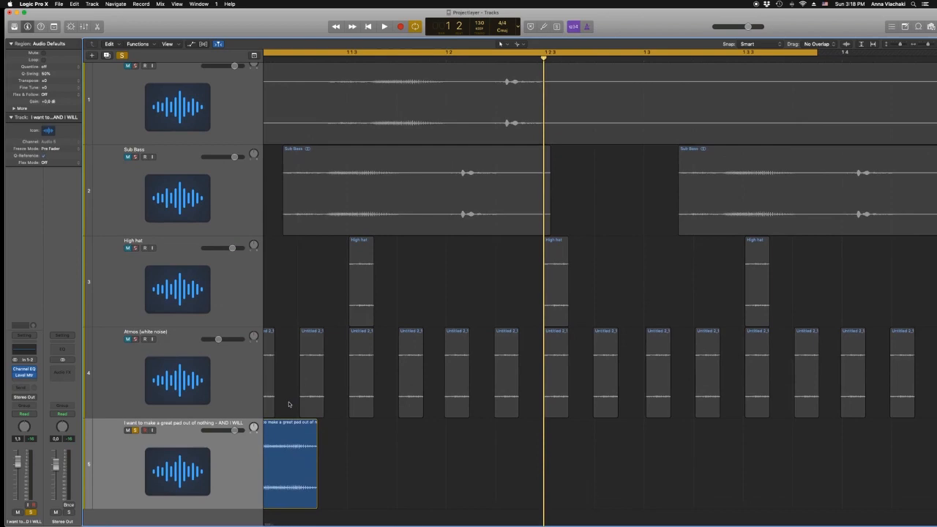
scroll(288, 404, left, 2)
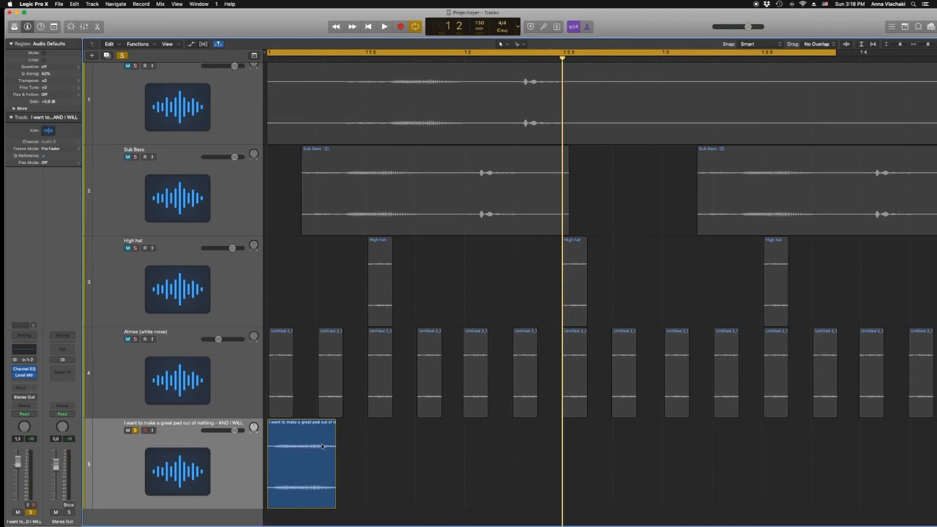
drag(306, 422, 395, 424)
Trim the first pad region's end and the copy's start, and place shortened copies end to end for six adjoining regions
drag(337, 446, 319, 448)
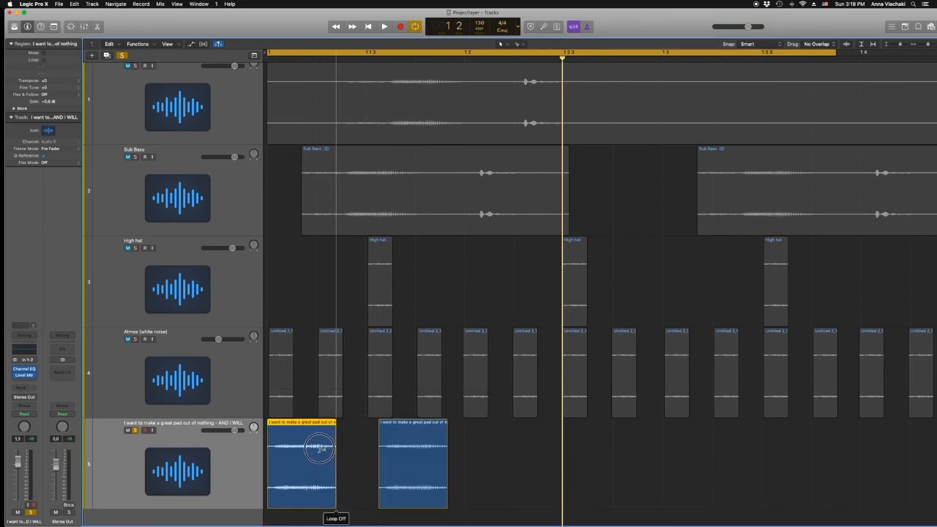
drag(333, 504, 317, 503)
drag(381, 501, 394, 502)
drag(418, 423, 395, 428)
key(space)
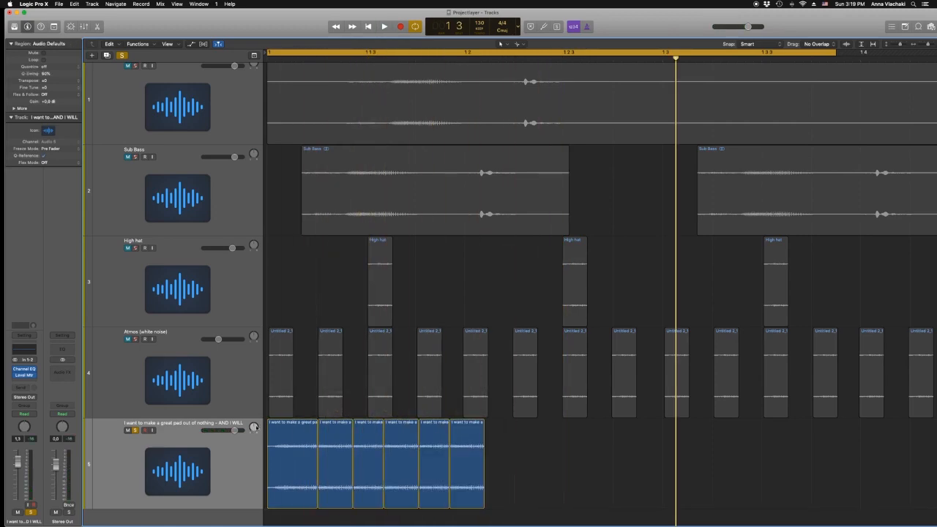
Insert a stereo Space Designer reverb on the pad track and move its window over the arrangement
click(30, 380)
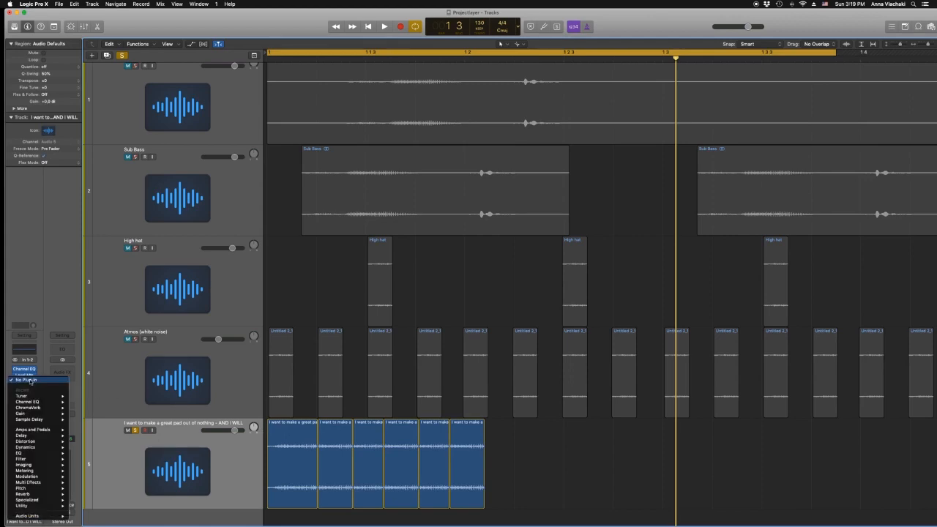
mouse_move(51, 494)
mouse_move(99, 512)
click(145, 512)
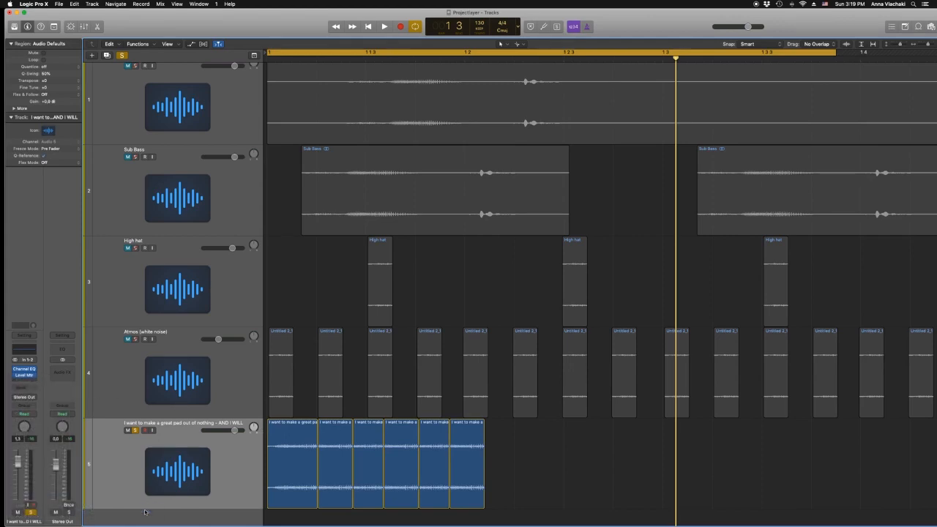
drag(194, 18, 486, 91)
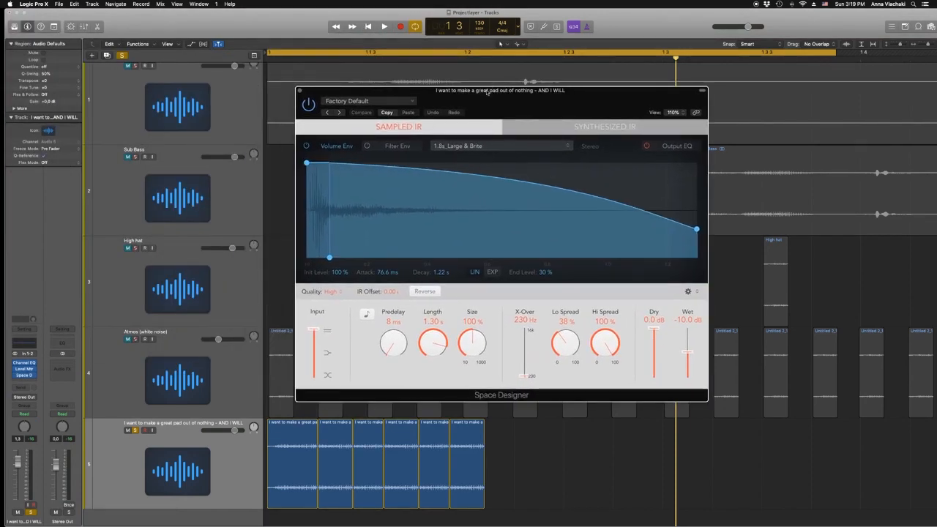
Lower the pad track's volume to about -16 dB and audition the Drone Tones presets Arcane and Atonal Machine during playback
click(370, 102)
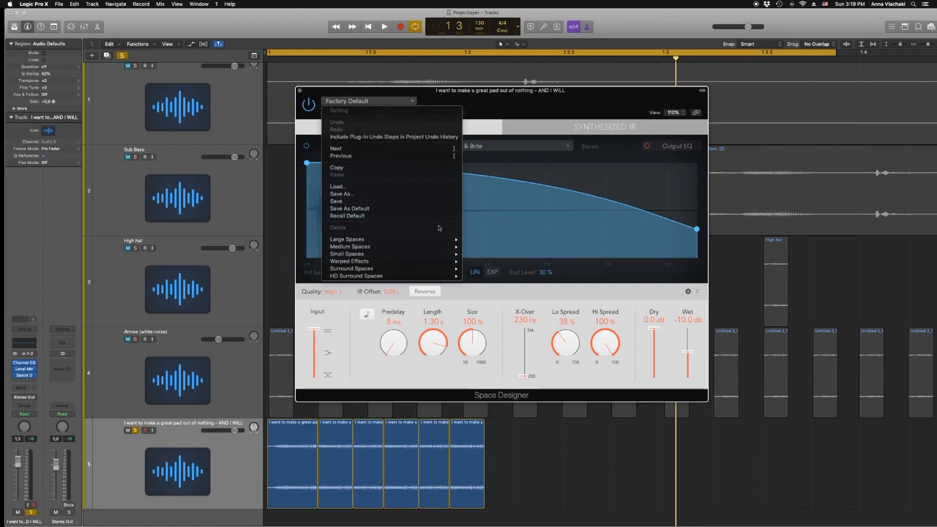
mouse_move(442, 262)
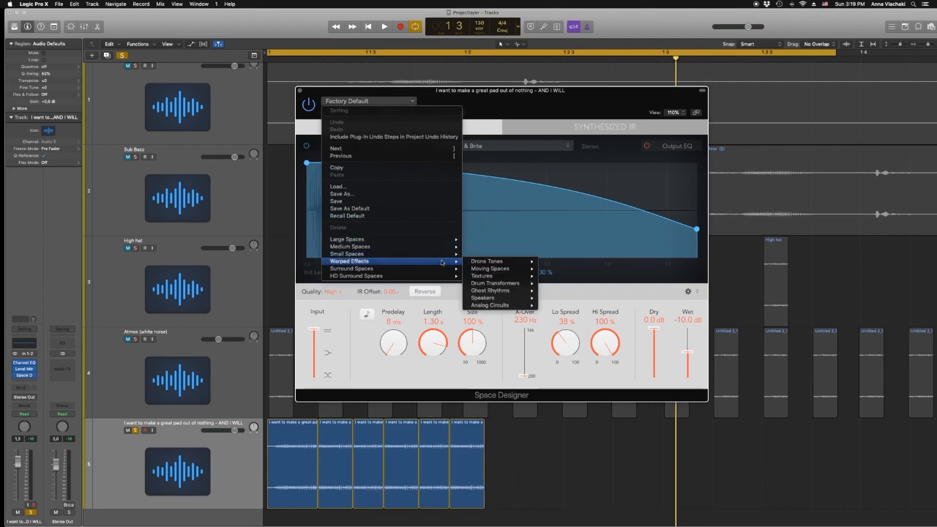
mouse_move(486, 262)
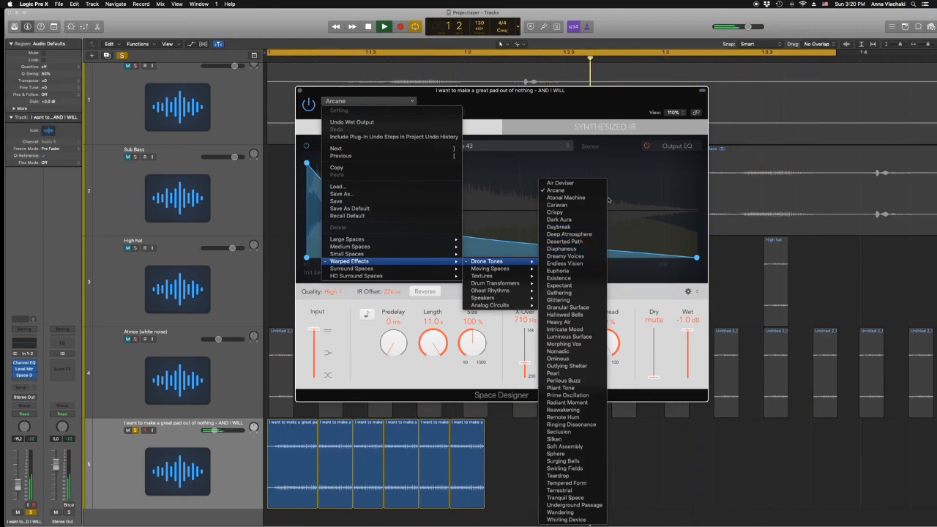
click(581, 198)
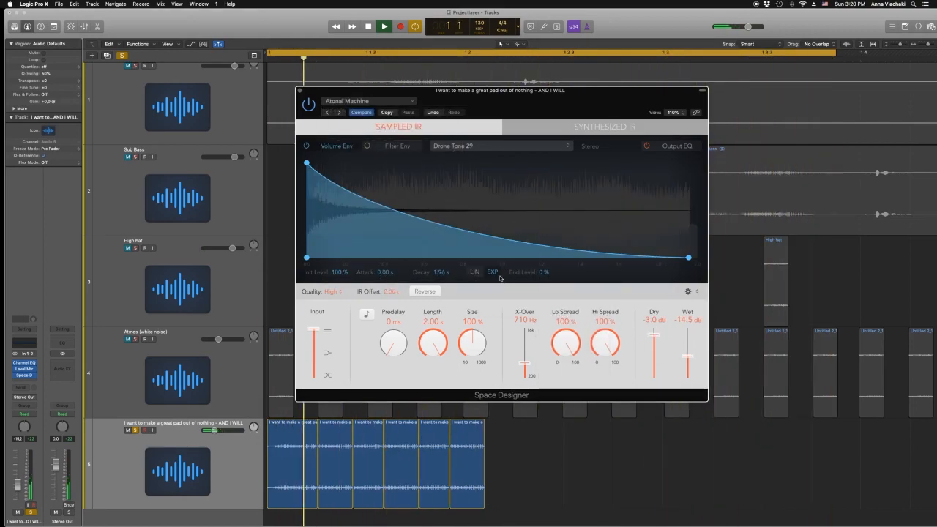
Load the Daybreak preset from the Warped Effects Drone Tones in Space Designer
click(362, 101)
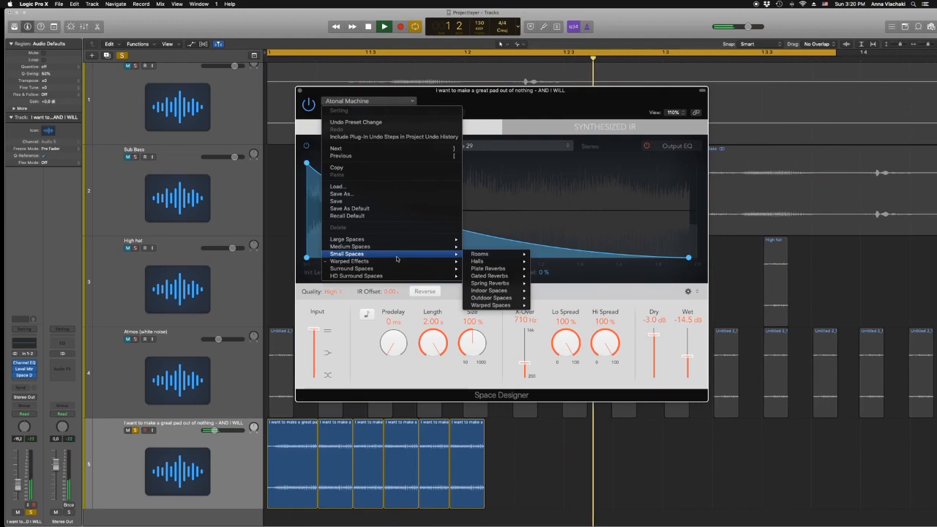
mouse_move(411, 263)
mouse_move(501, 261)
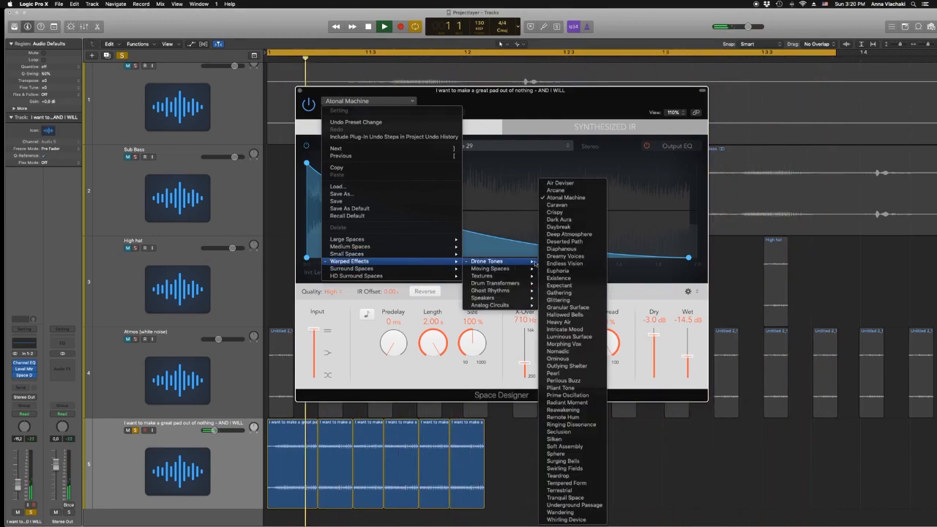
click(582, 227)
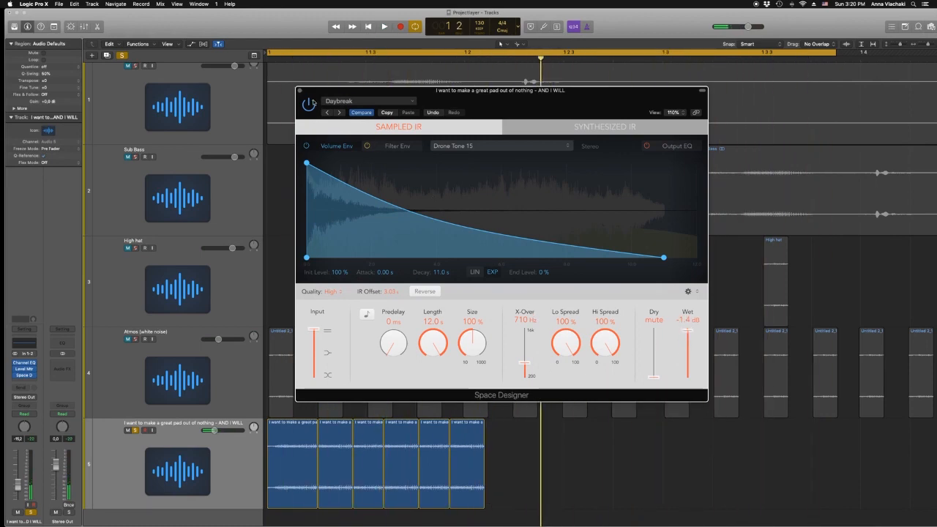
Keep the Daybreak preset, raise Space Designer's Wet output to 0.0 dB during playback and close the plug-in
click(356, 102)
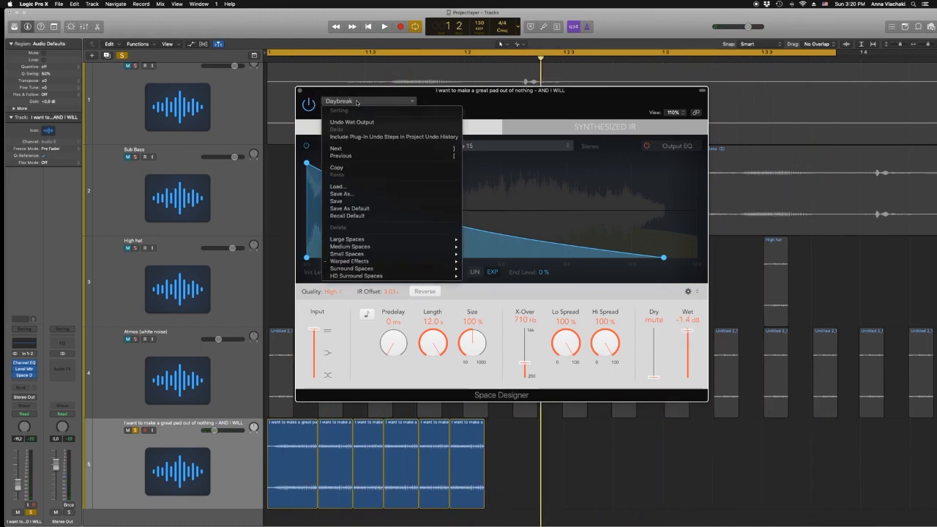
mouse_move(406, 261)
mouse_move(502, 263)
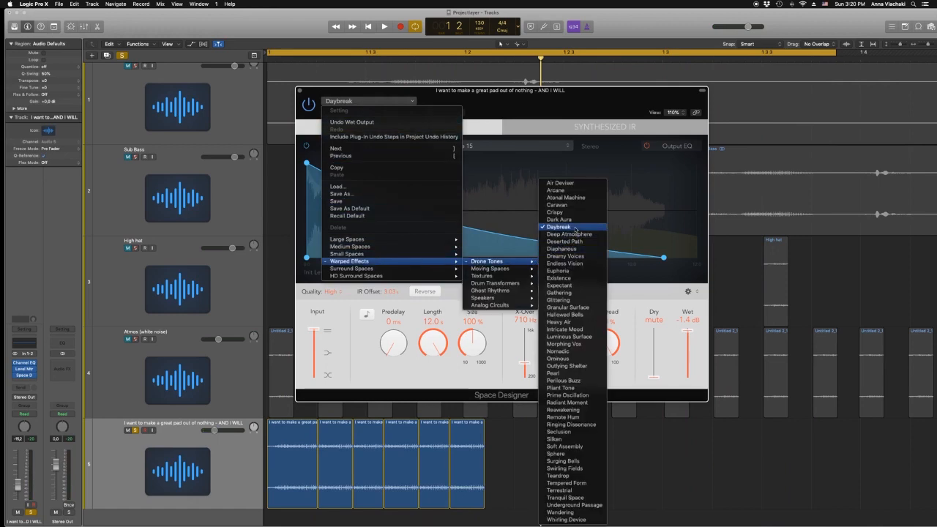
click(675, 294)
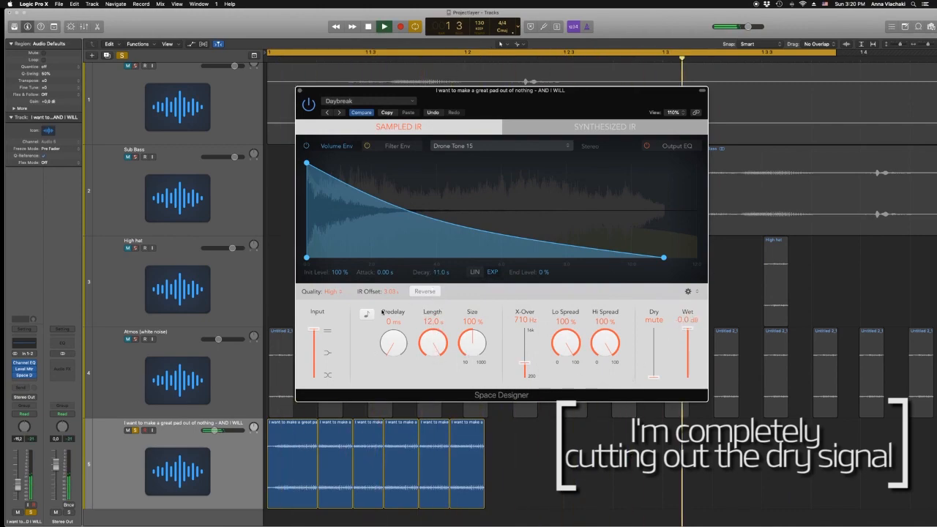
click(299, 91)
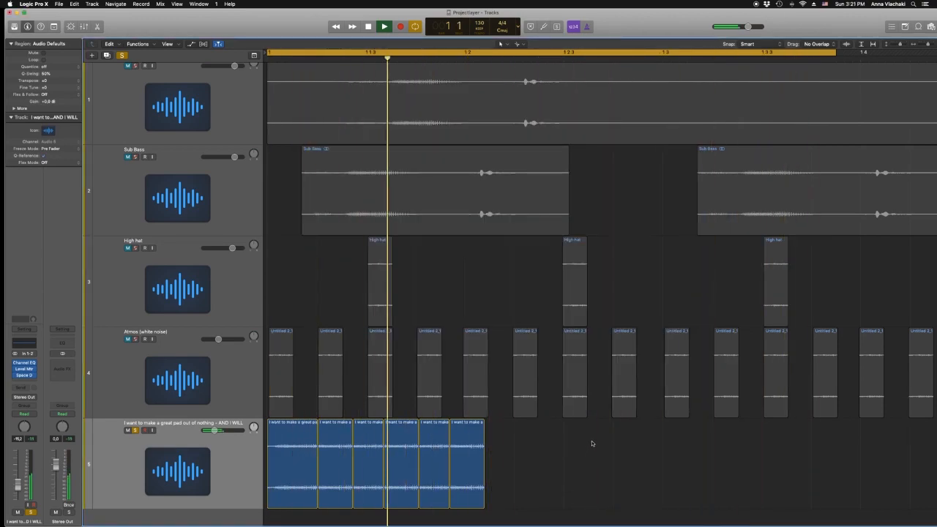
Extend the pad during playback by copying groups of its regions end to end up to about beat 4 of bar 1
drag(591, 441, 497, 477)
key(super+Left)
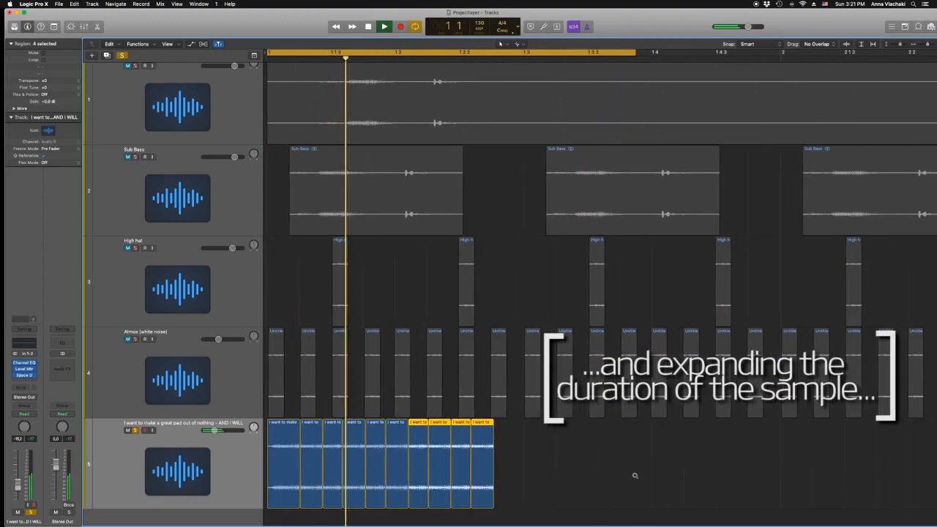
key(super+Left)
key(super+Left)
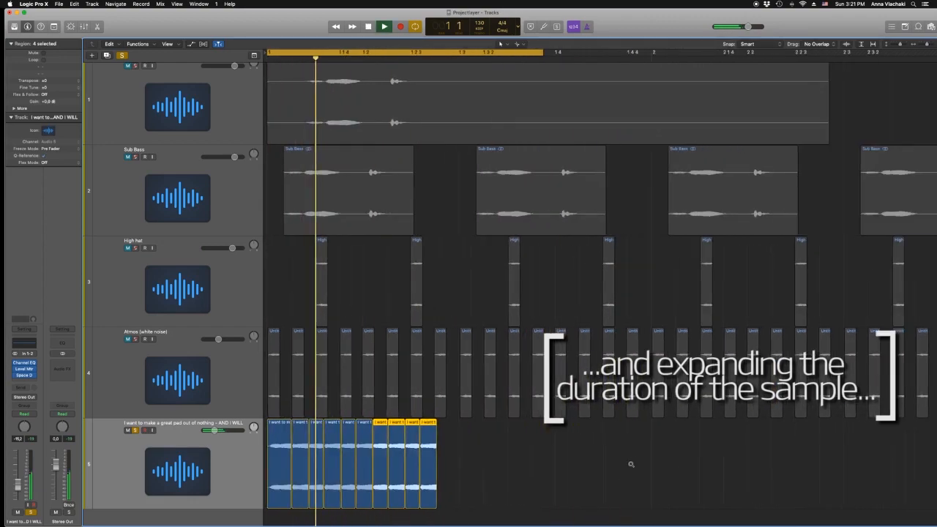
drag(550, 459, 382, 486)
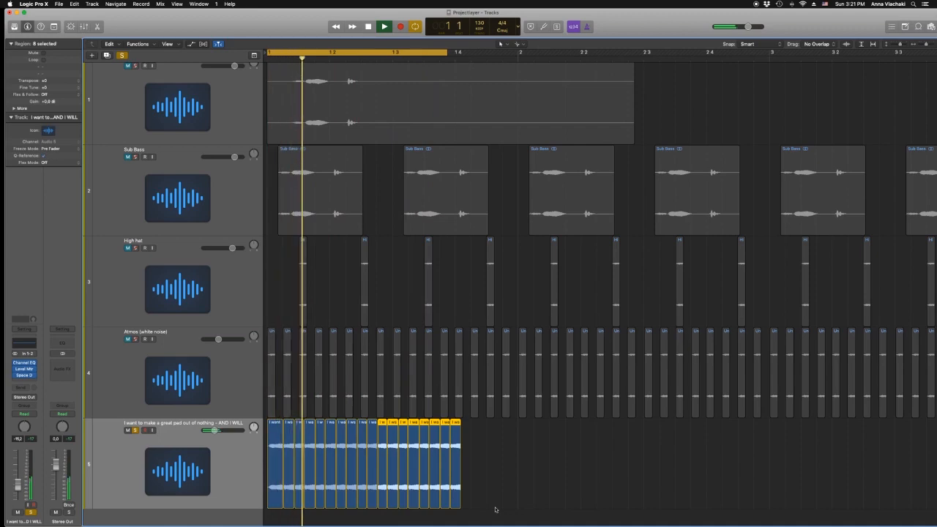
scroll(495, 509, right, 5)
scroll(495, 509, left, 5)
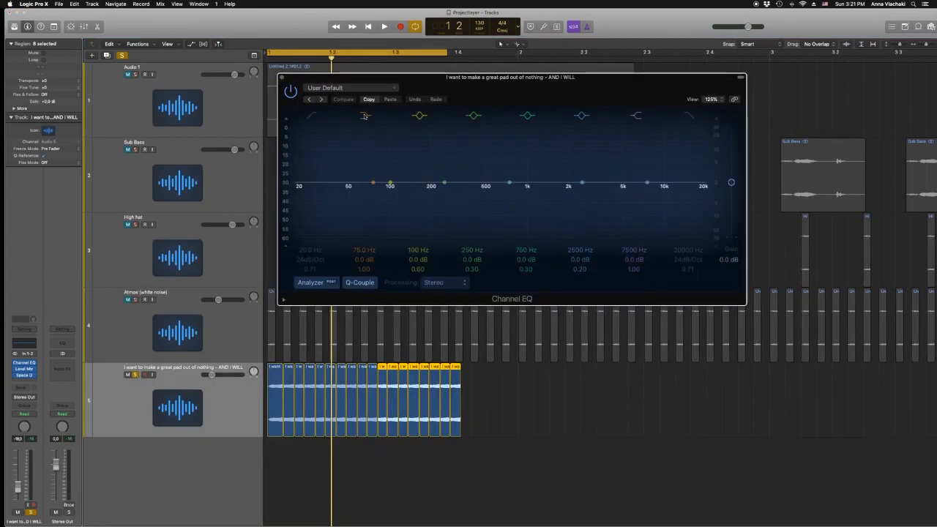
Equalize the pad with a 750 Hz low cut, +3.5 dB at 1860 Hz, +5.5 dB at 2800 Hz and a raised high shelf
key(space)
drag(308, 192, 556, 212)
drag(581, 182, 565, 171)
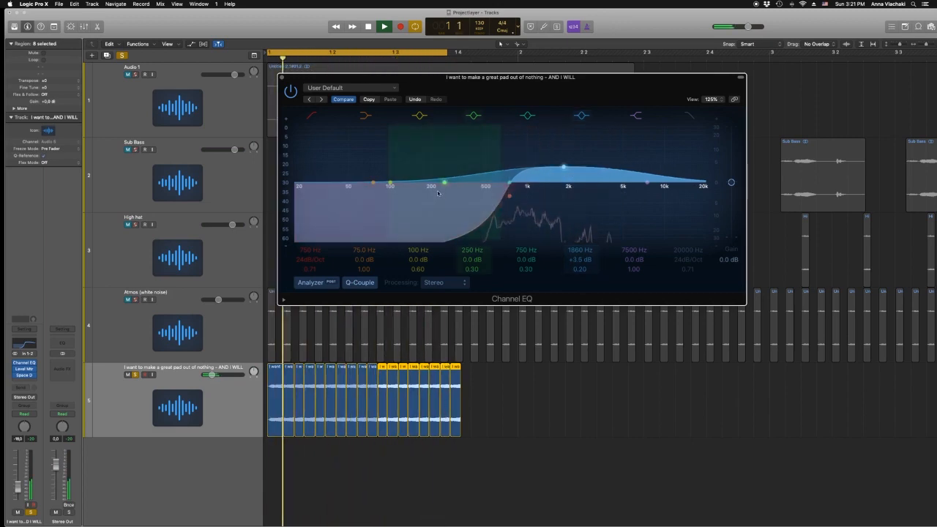
drag(445, 183, 597, 186)
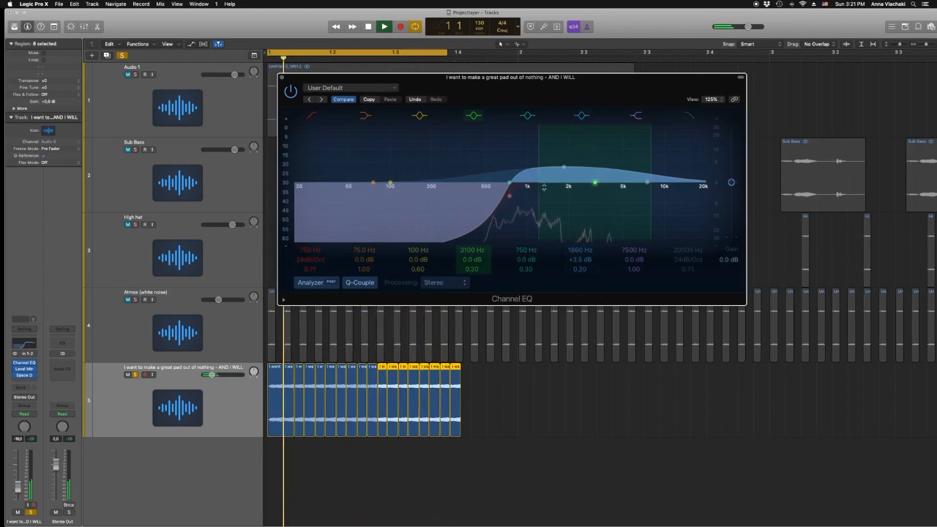
mouse_move(558, 187)
mouse_down()
mouse_move(599, 179)
mouse_move(600, 219)
mouse_move(579, 104)
mouse_move(592, 105)
mouse_move(591, 210)
mouse_move(589, 161)
mouse_up()
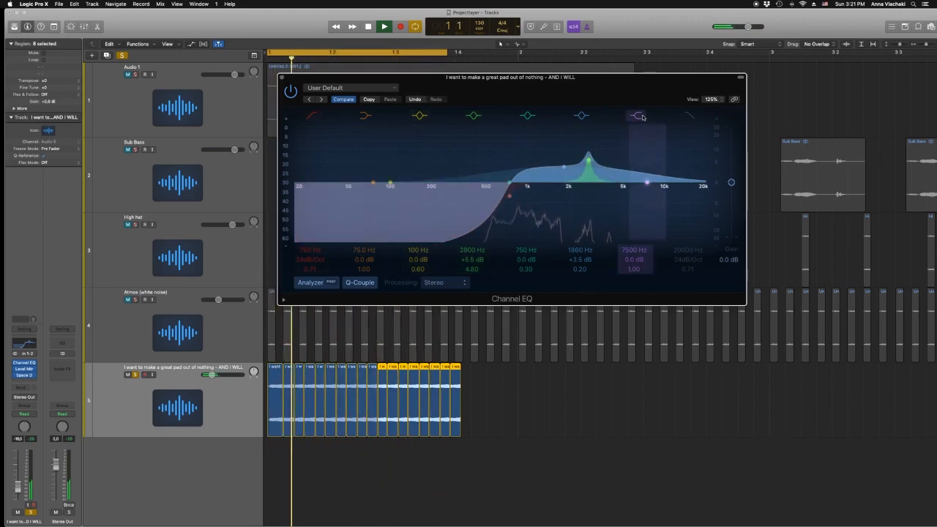
drag(648, 184, 669, 157)
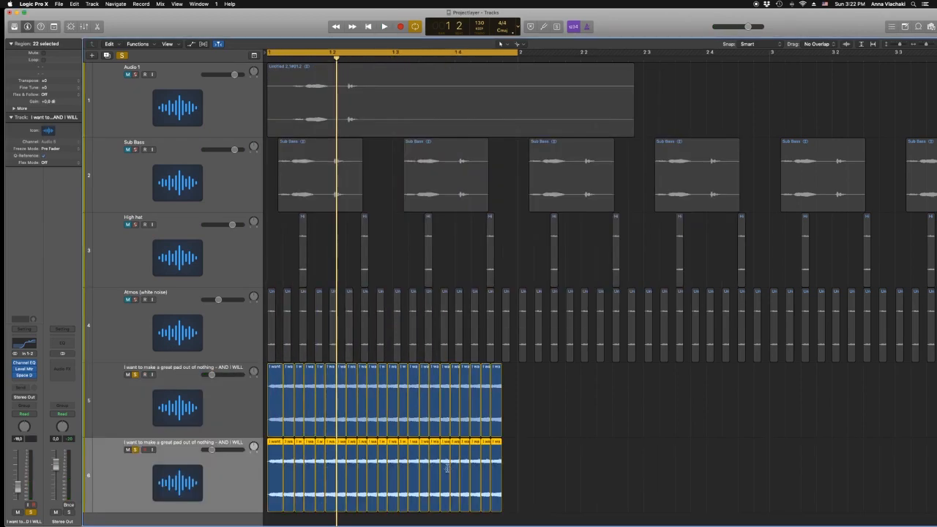
Place the duplicated pad regions directly after the first pad and transpose them up with Flex & Follow on, auditioning the result
drag(278, 468, 488, 464)
click(228, 474)
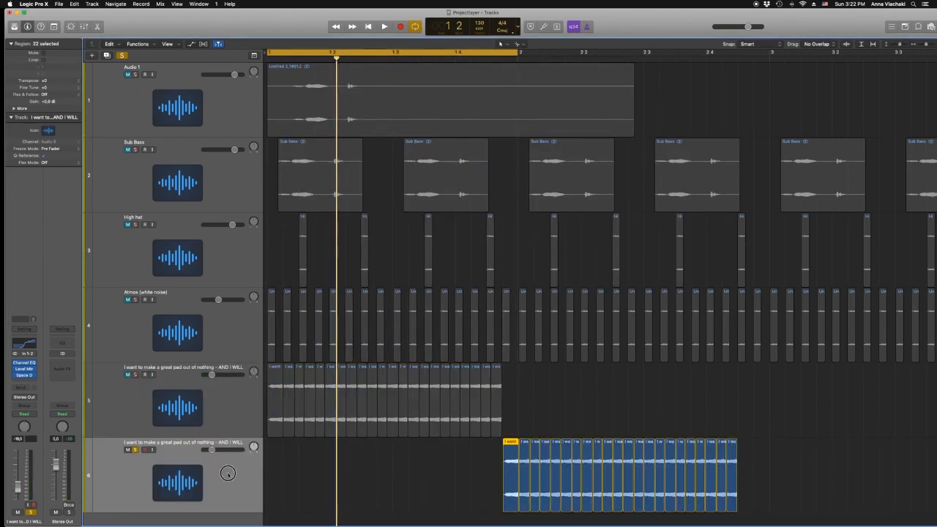
drag(832, 434, 501, 503)
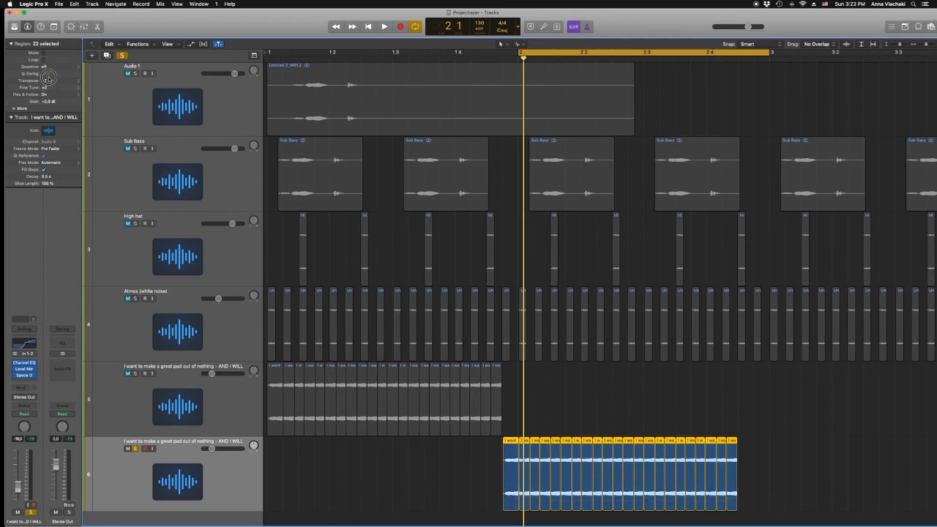
key(space)
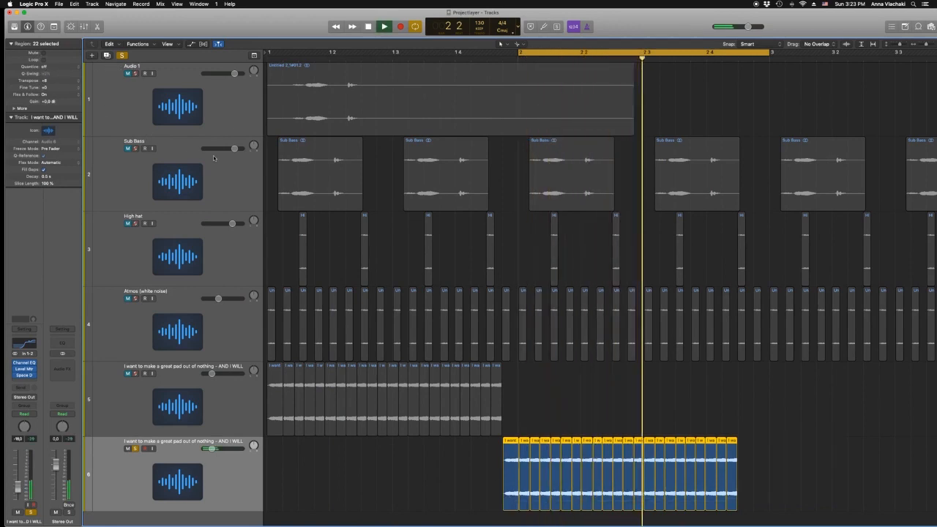
Extend the cycle range back to bar 1 and solo the first pad, Atmos (white noise) and High hat tracks during playback
click(135, 374)
drag(519, 57, 269, 56)
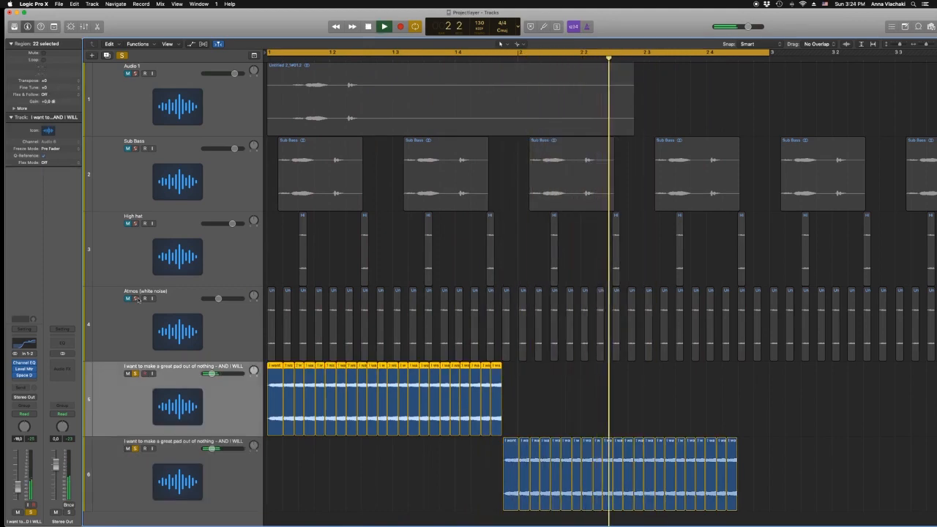
click(136, 299)
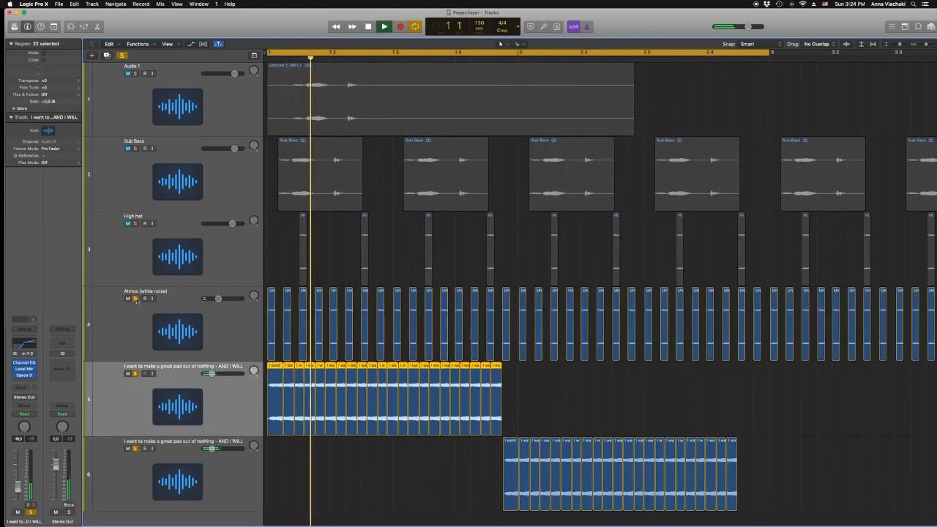
click(135, 224)
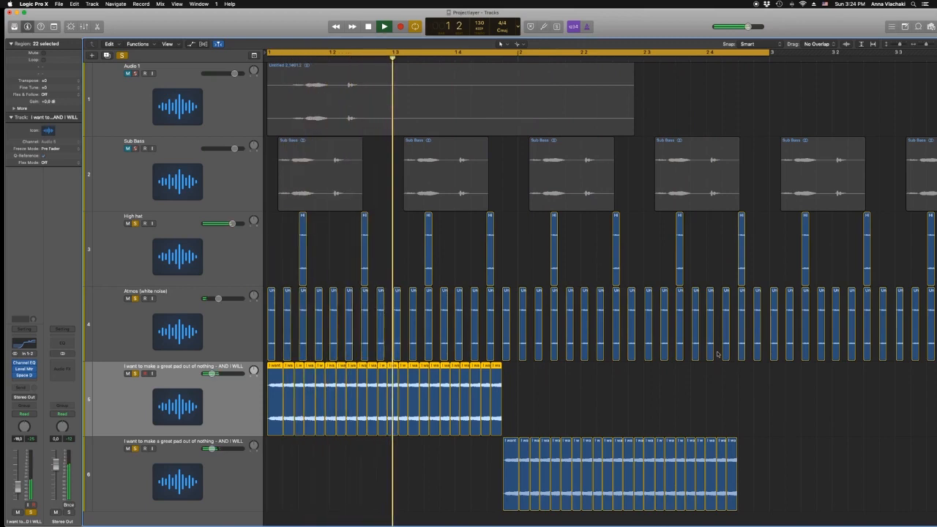
Move the second pad's regions to start at bar 2 and audition the mix with the Sub Bass track soloed too
drag(845, 432, 530, 493)
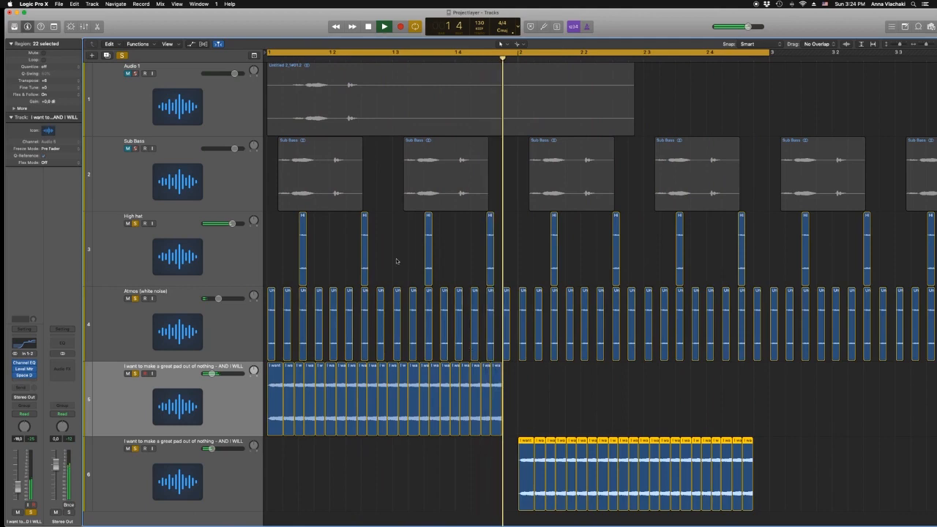
click(136, 148)
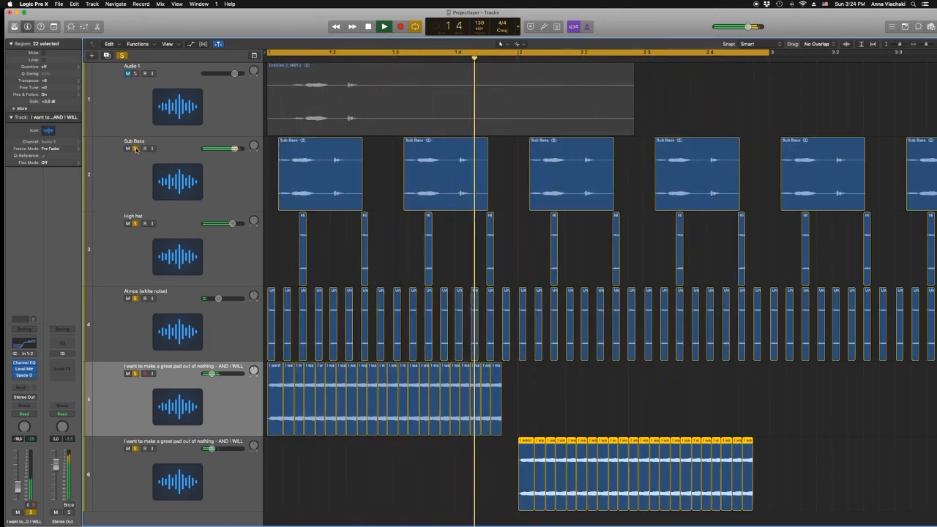
scroll(426, 373, down, 5)
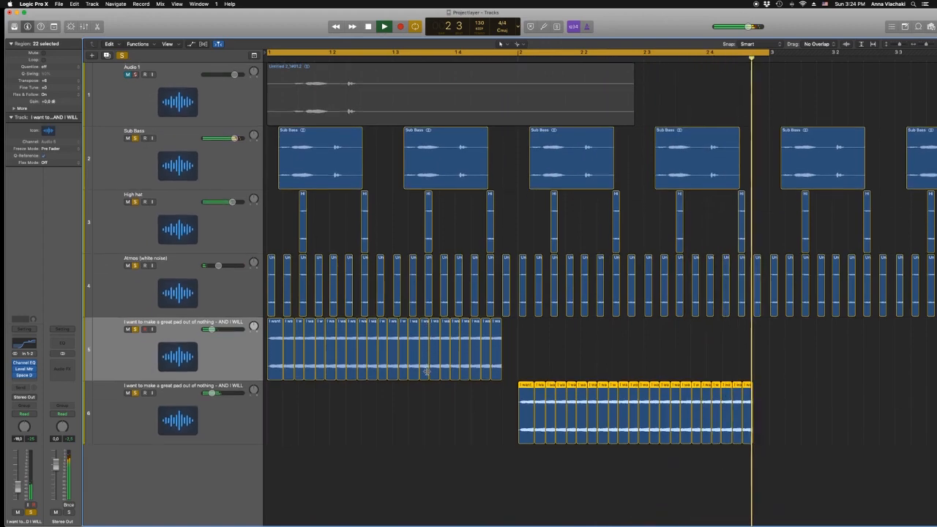
key(space)
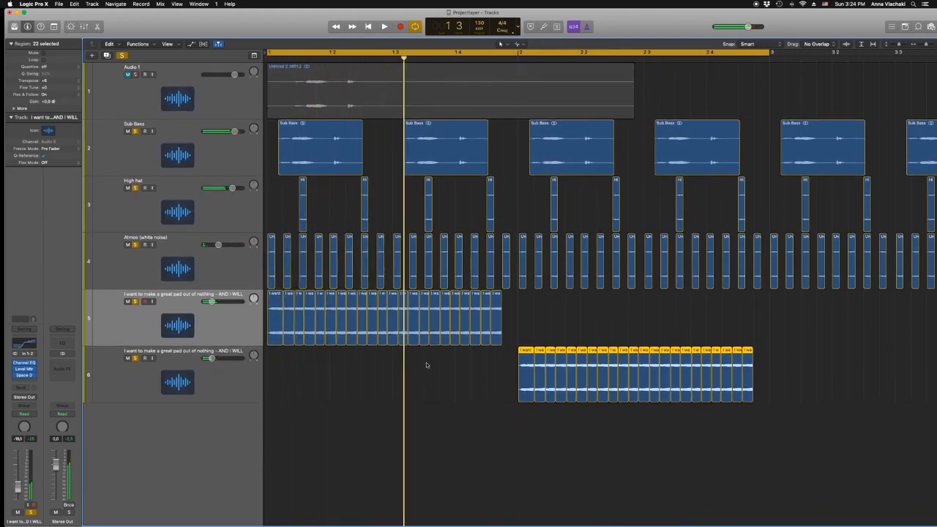
Copy the Atmos (white noise) regions to the Solid arp track and delete all of its regions except the first
drag(175, 243, 153, 435)
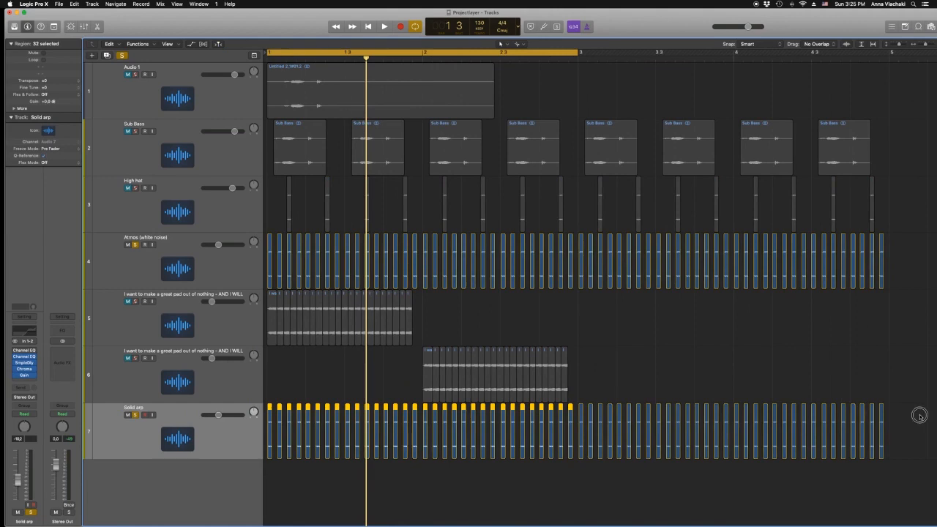
drag(919, 416, 392, 461)
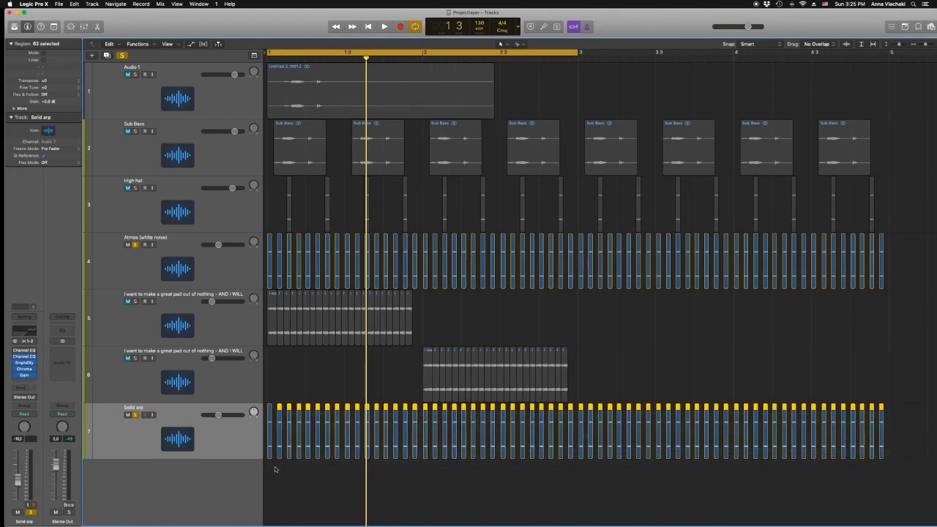
key(Delete)
Fill the Solid arp track up to bar 5 by repeatedly copying its first region back to back, and play it
mouse_move(270, 451)
mouse_down()
mouse_move(282, 446)
mouse_move(279, 454)
mouse_up()
drag(279, 413, 270, 439)
key(space)
key(space)
mouse_move(271, 432)
mouse_down()
mouse_move(288, 433)
mouse_move(280, 432)
mouse_up()
drag(360, 417, 287, 454)
drag(345, 424, 308, 452)
drag(380, 429, 346, 452)
drag(507, 426, 581, 448)
key(space)
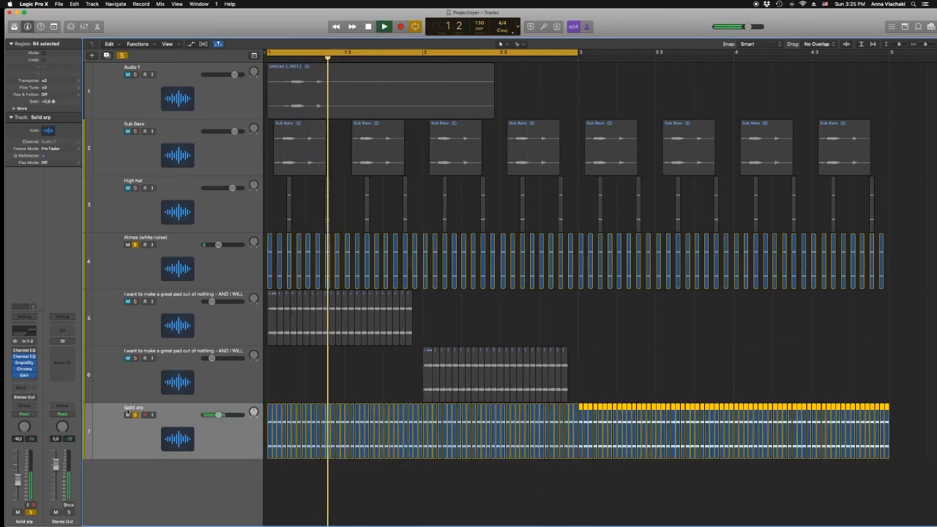
Insert a stereo Guitar Rig 5 FX plug-in on the Solid arp track and move its window over the arrangement
click(32, 380)
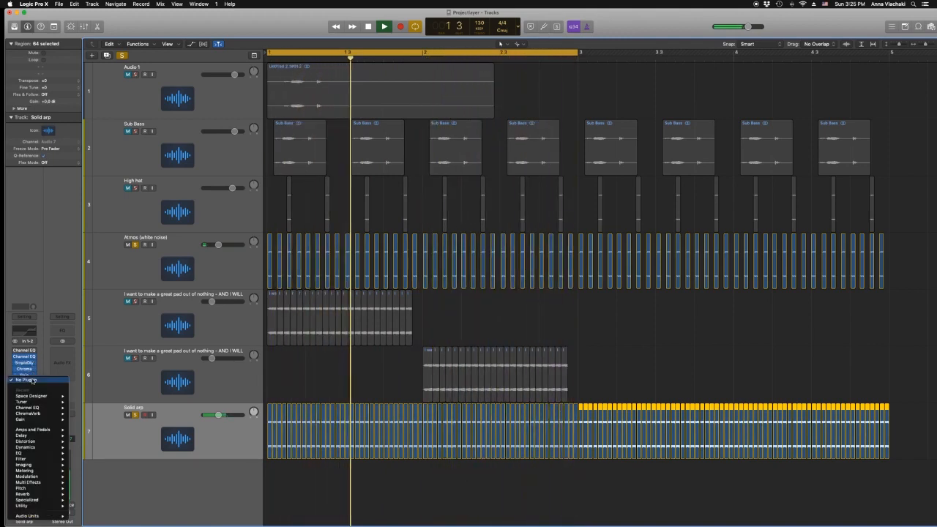
mouse_move(65, 517)
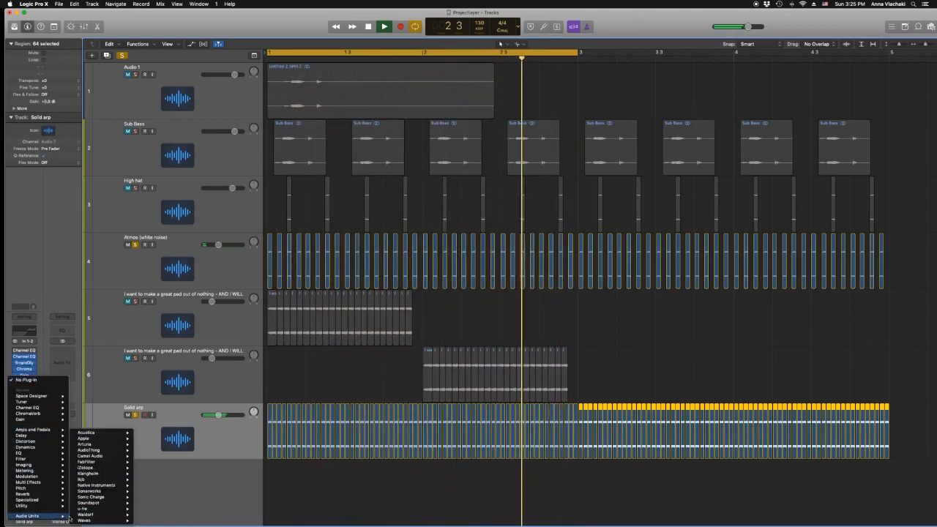
mouse_move(96, 485)
mouse_move(175, 445)
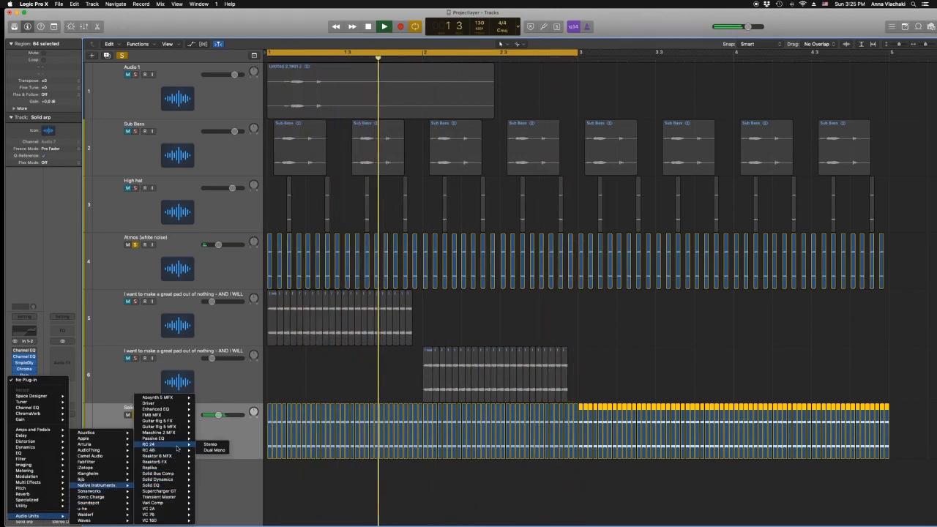
mouse_move(178, 422)
click(212, 422)
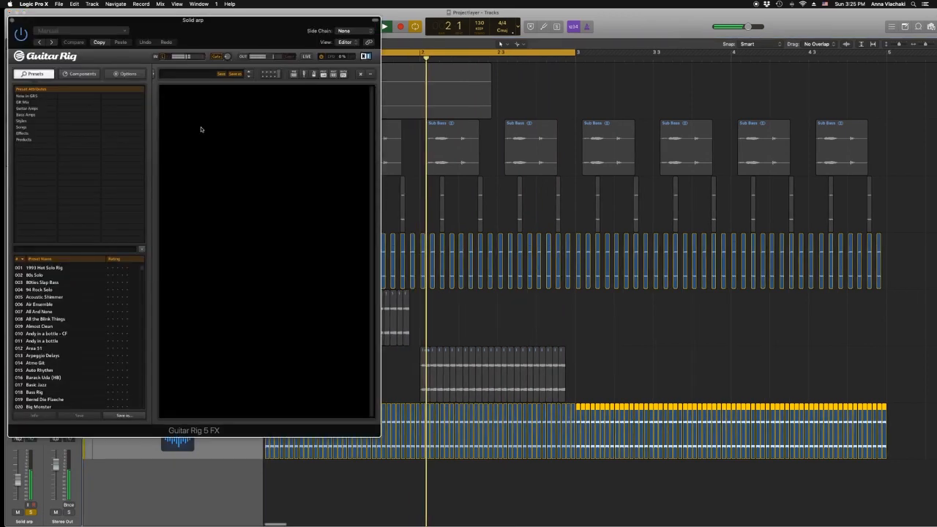
drag(183, 31, 487, 96)
Add the Gater component from Traktor's 12 to the rig, adjust its dry/wet during playback and close the plug-in
click(386, 138)
click(418, 152)
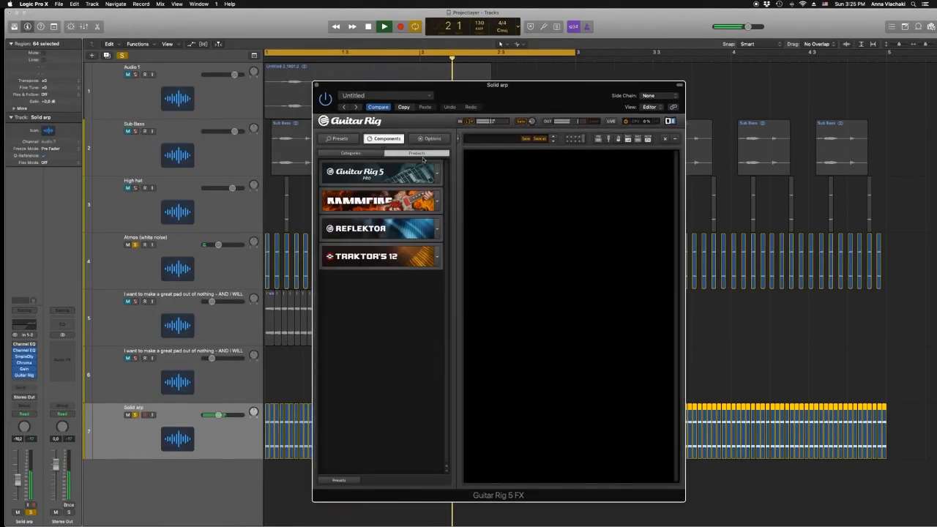
click(404, 253)
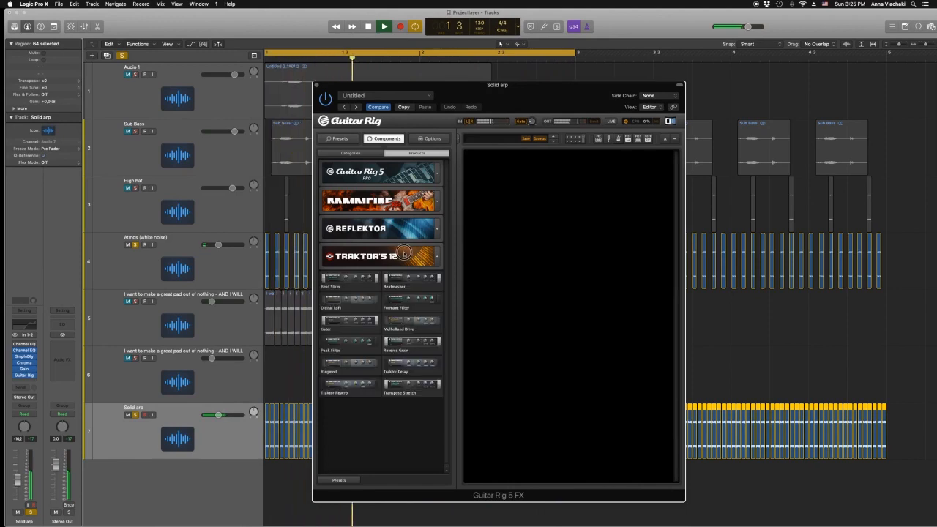
double_click(346, 329)
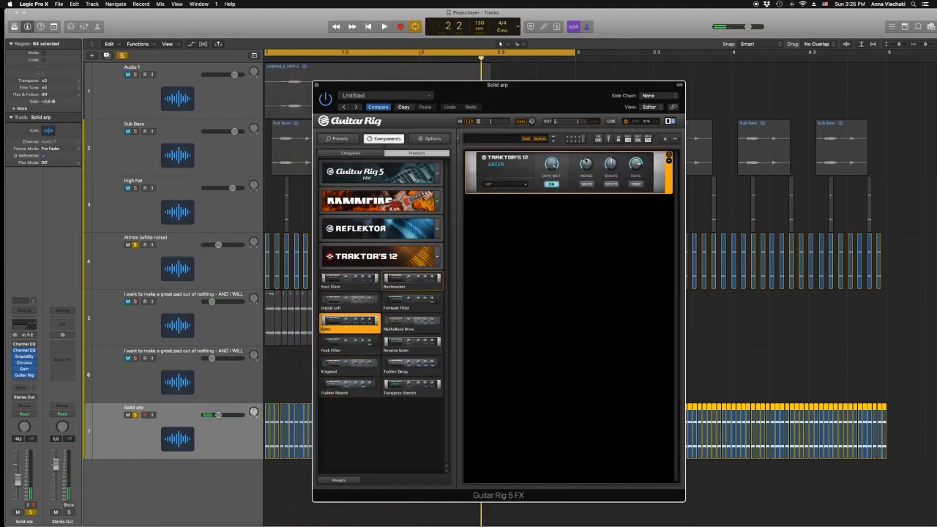
key(space)
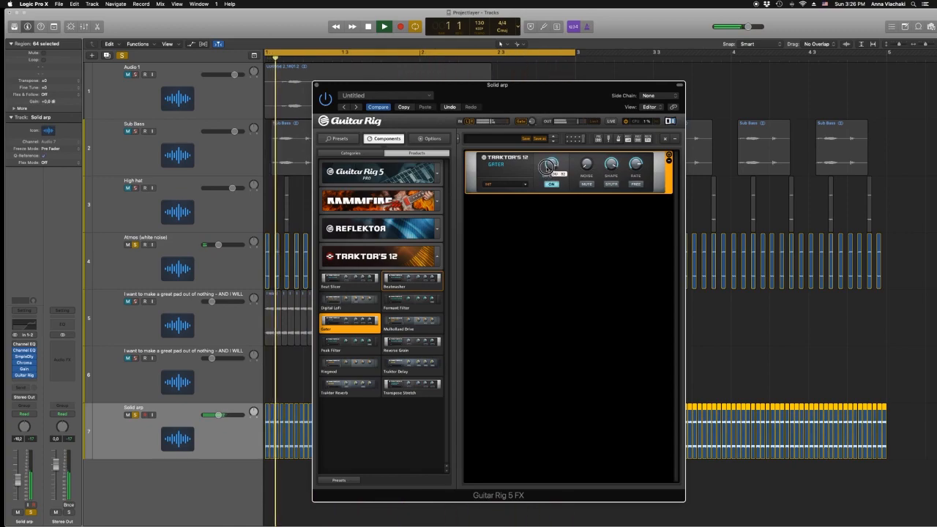
click(315, 85)
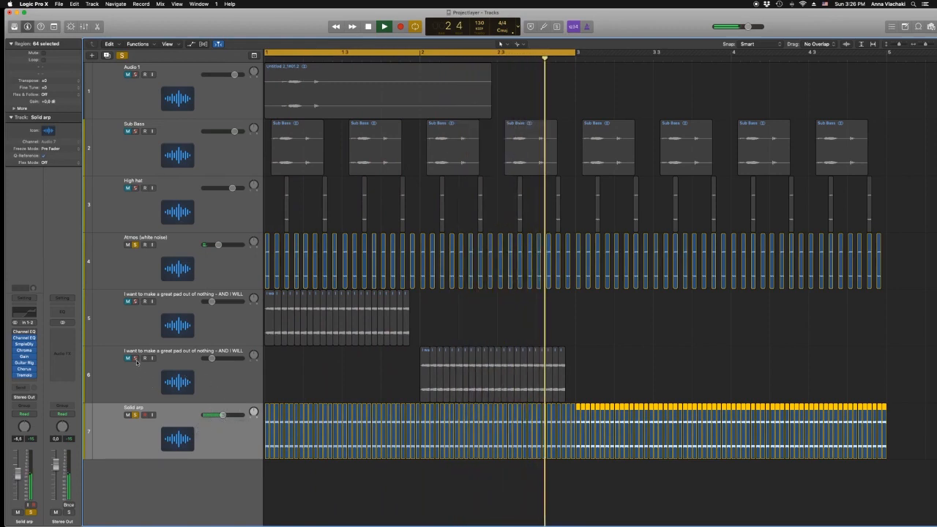
Bring both pad tracks, High hat and Sub Bass into the playing mix and lower the Solid arp volume to about -11 dB
drag(127, 302, 128, 358)
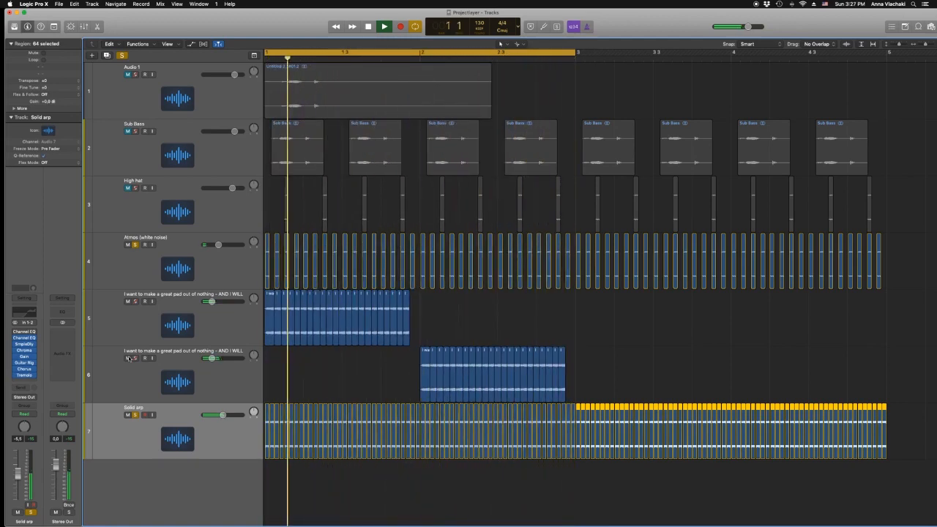
click(135, 188)
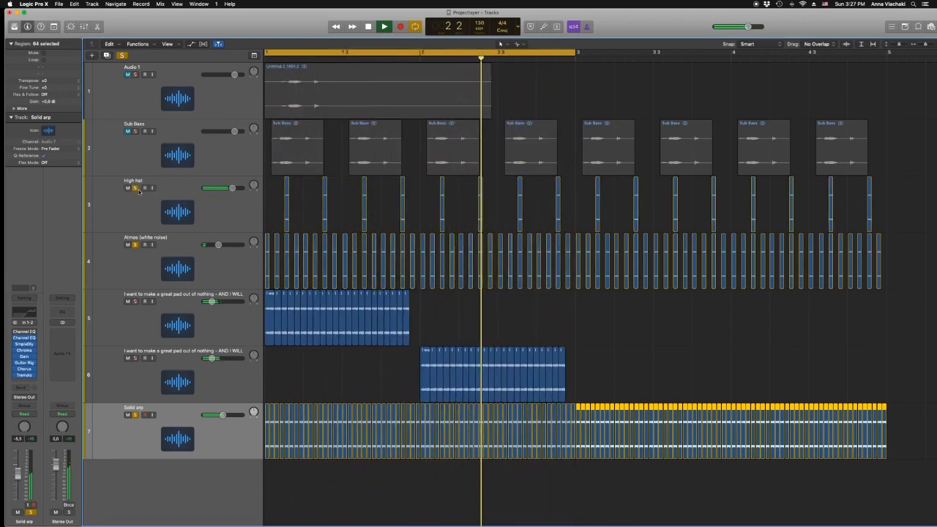
click(135, 132)
drag(223, 415, 211, 419)
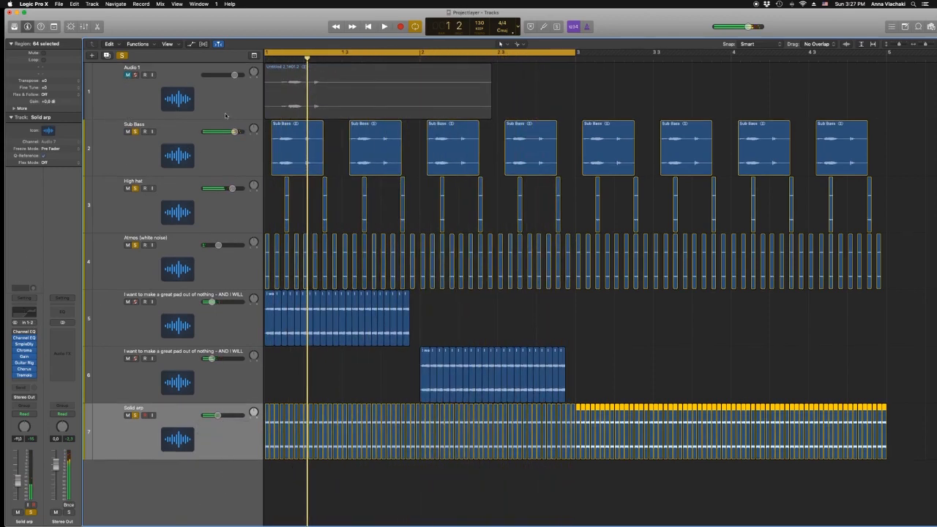
Create one new software instrument track, choosing a different instrument in place of DX7 V
click(92, 56)
click(400, 35)
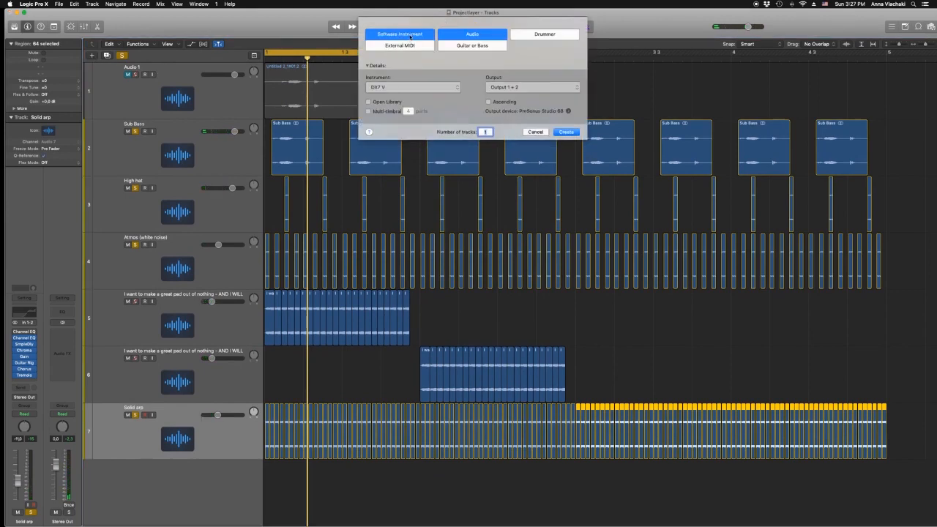
click(413, 87)
mouse_move(395, 264)
mouse_move(502, 329)
mouse_move(576, 337)
click(635, 337)
click(571, 128)
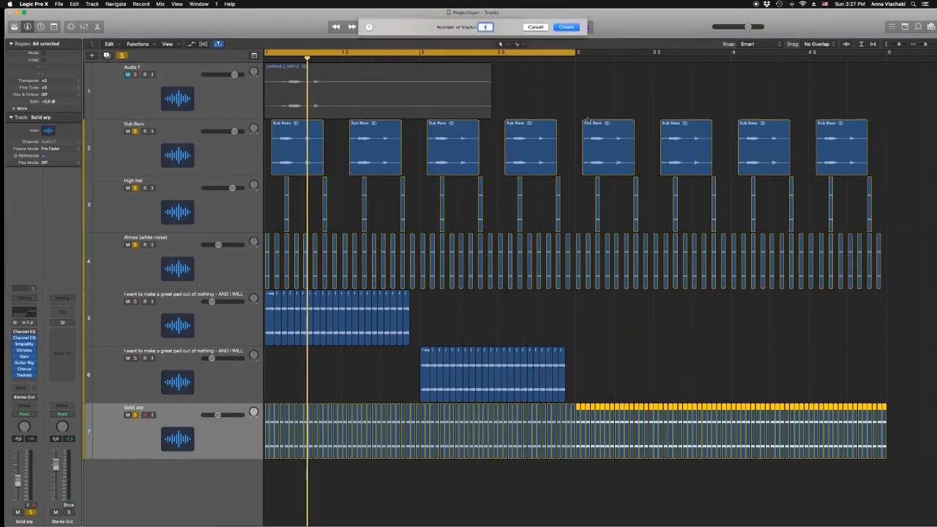
Open the saved custom kicks kit in the Battery 4 instrument on the new track
click(187, 57)
click(186, 57)
click(196, 56)
mouse_move(205, 64)
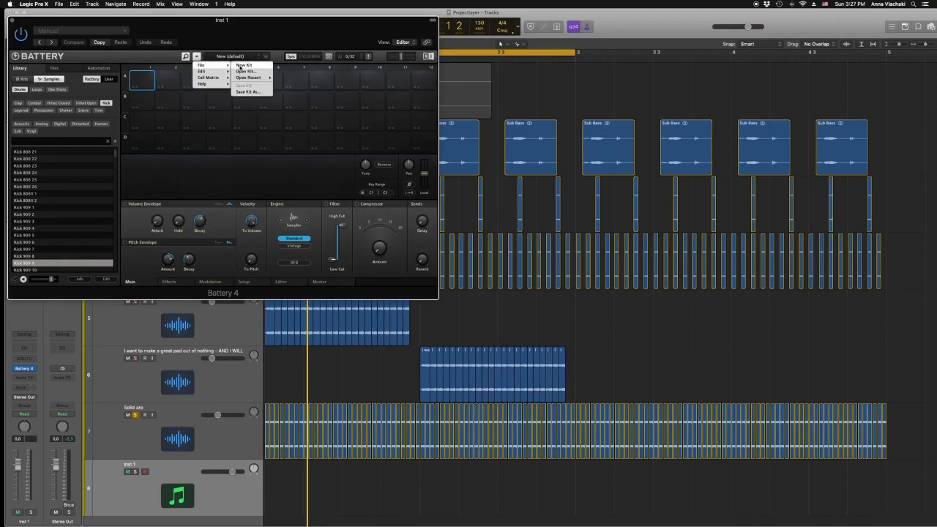
click(243, 67)
double_click(498, 175)
Audition several kick samples in Battery's cell matrix
click(244, 103)
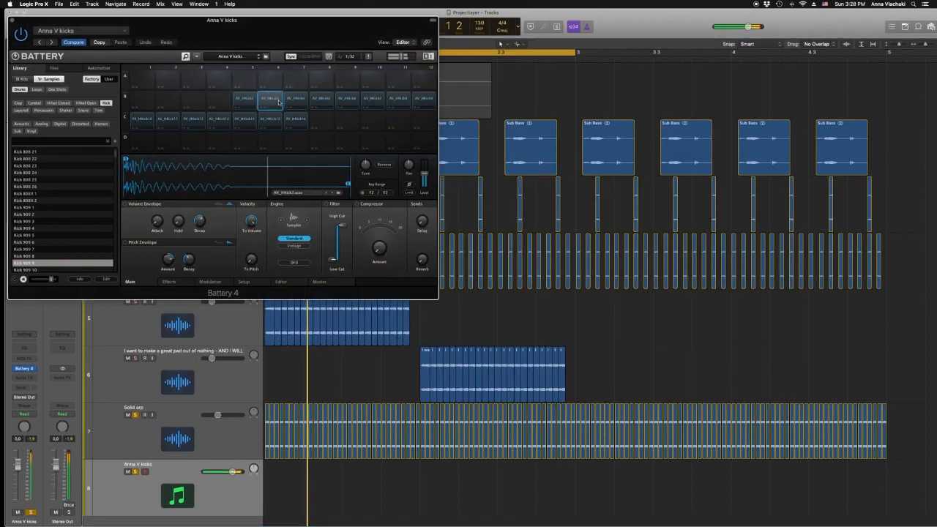
click(320, 102)
click(346, 103)
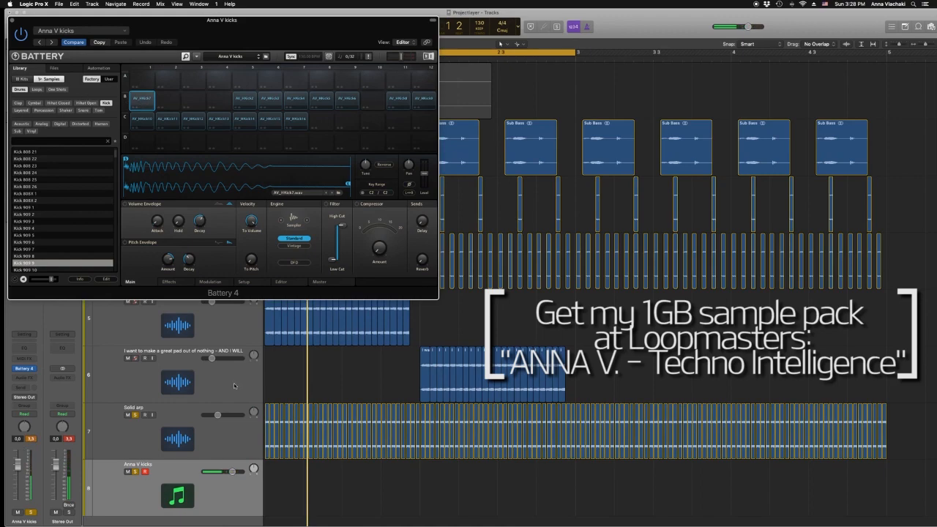
Silence the Solid arp, Sub Bass, High hat and Atmos (white noise) tracks, moving the Battery window clear of the track headers
click(128, 415)
drag(164, 28, 535, 38)
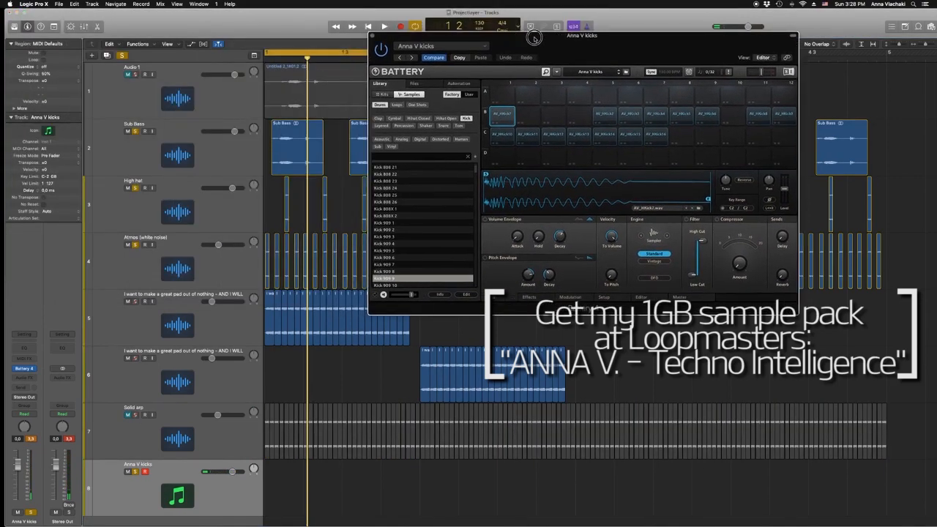
drag(135, 132, 135, 245)
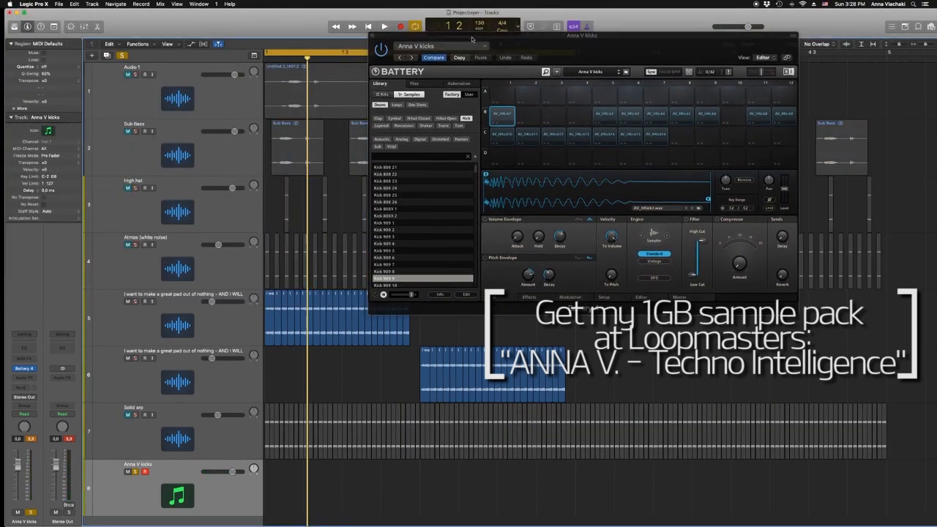
Record a two-bar kick pattern as a MIDI region on the kicks track
drag(512, 42, 467, 32)
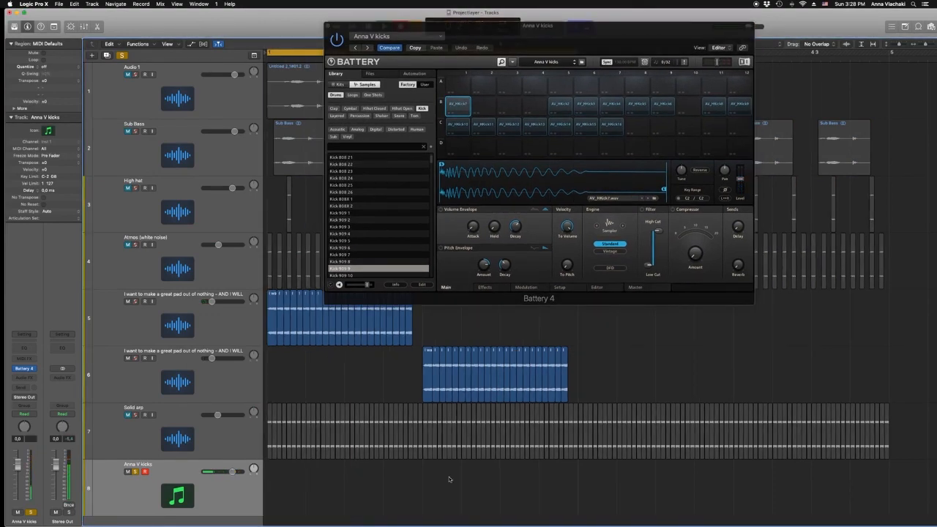
key(r)
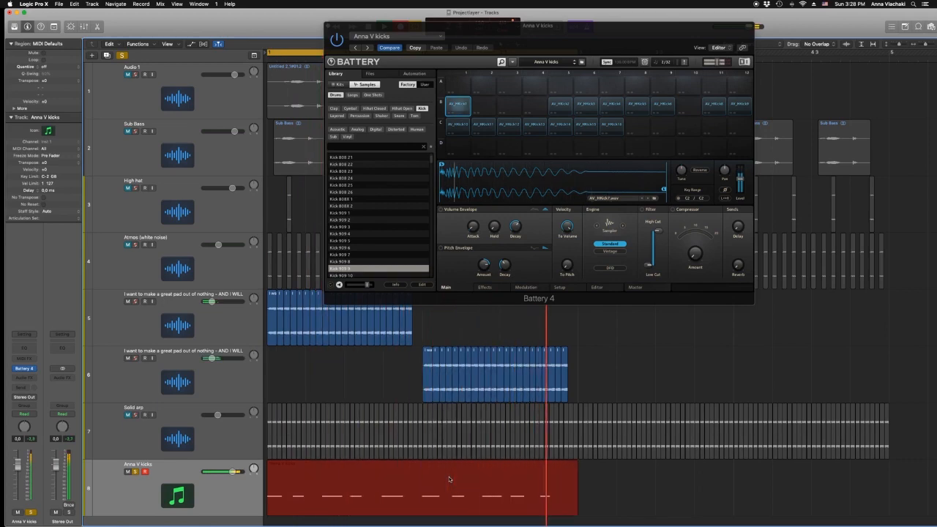
key(space)
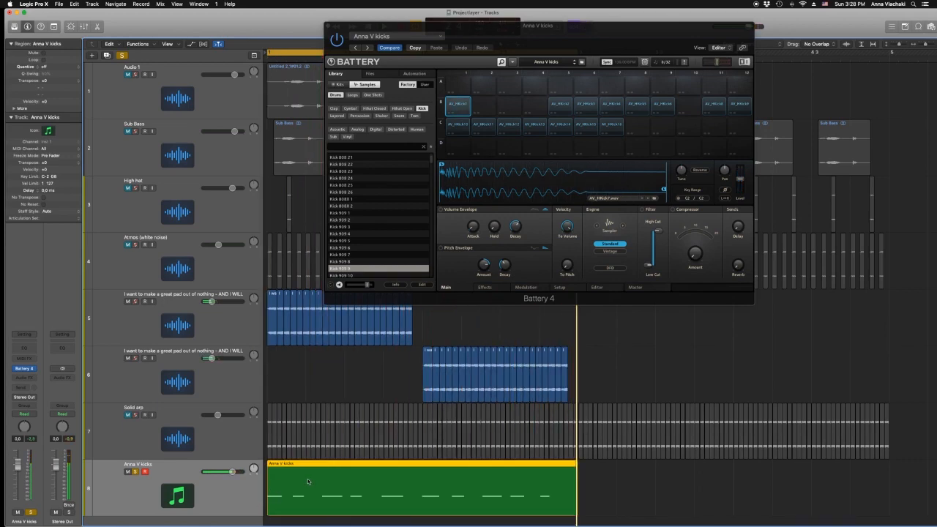
Set the velocities of the short kick notes to about 110 in the Piano Roll, using the Velocity tool
double_click(307, 481)
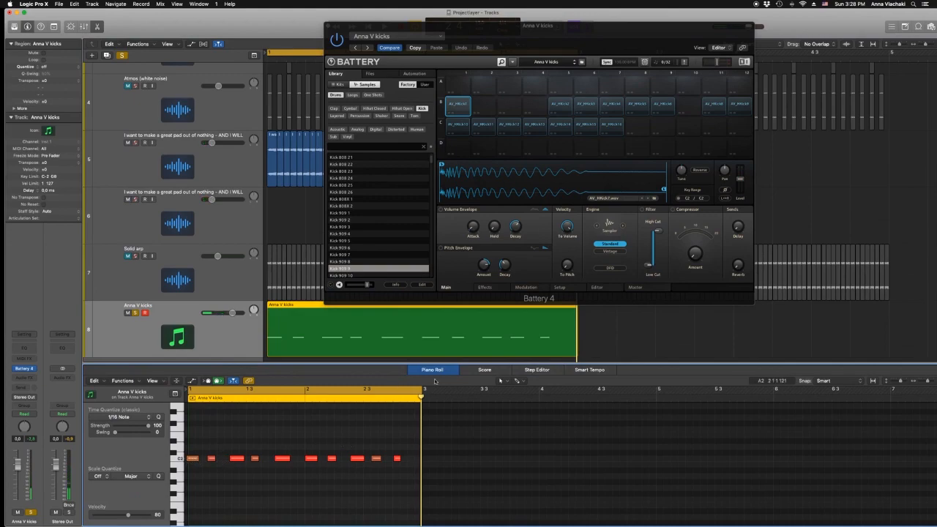
click(518, 381)
click(543, 466)
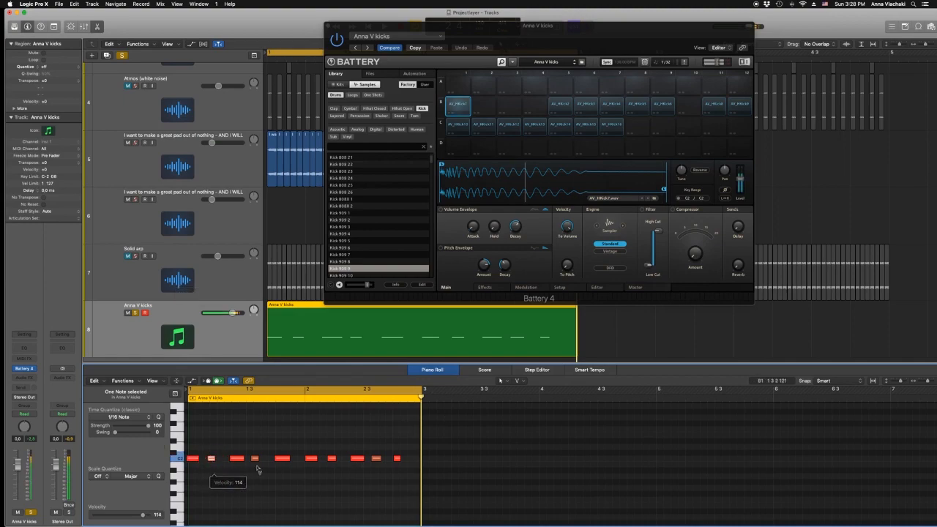
click(333, 459)
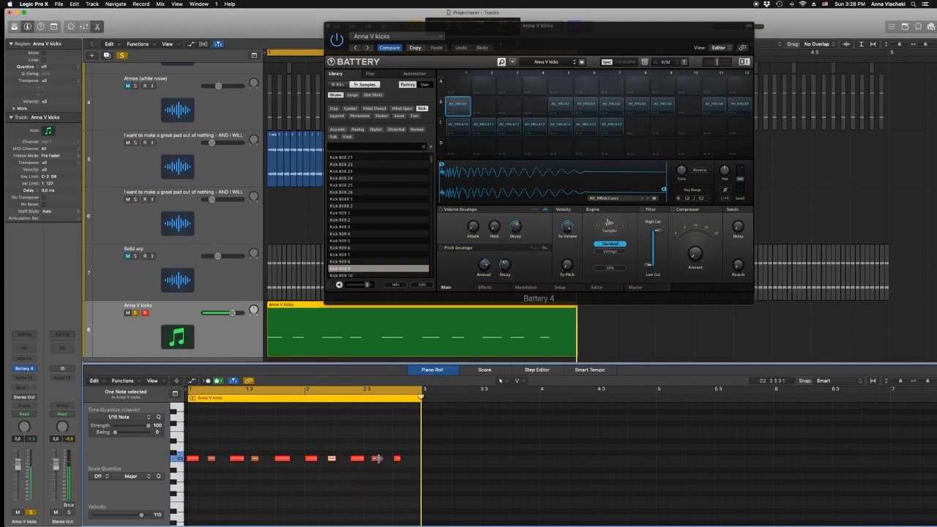
drag(377, 459, 390, 460)
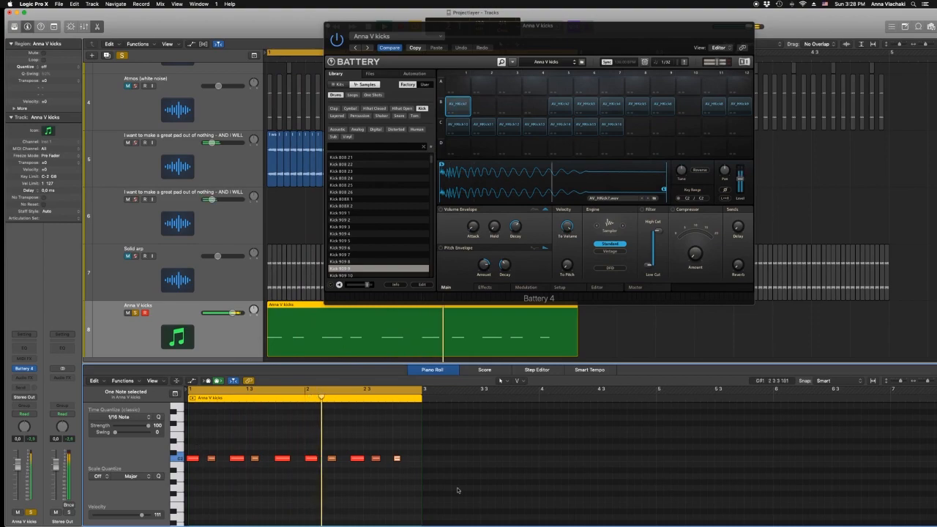
Quantize all recorded kick notes to 1/16 Note, start playback and close the Battery window
drag(511, 414, 192, 505)
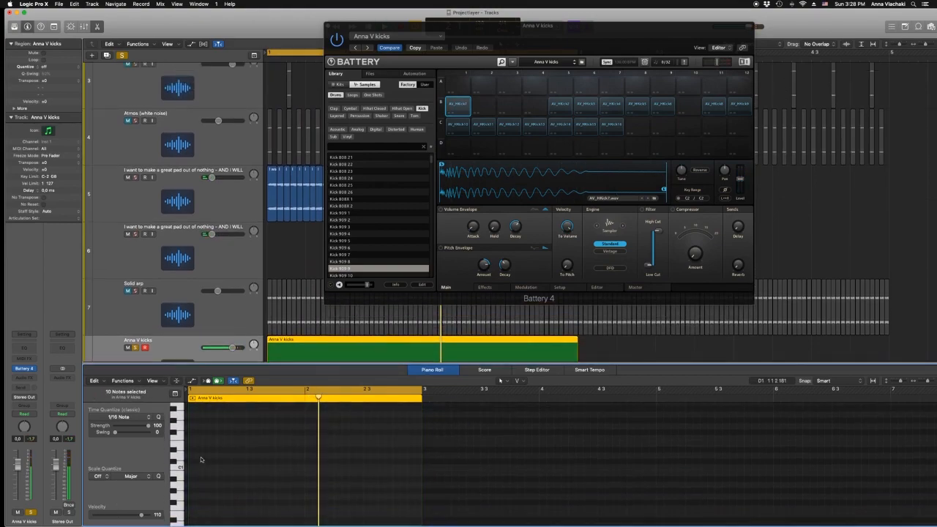
scroll(201, 460, up, 3)
click(47, 65)
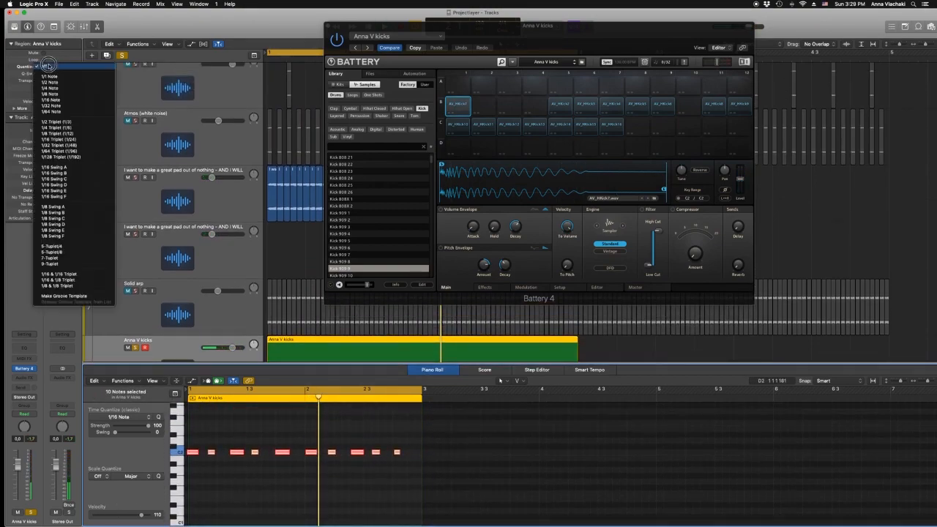
click(77, 100)
key(space)
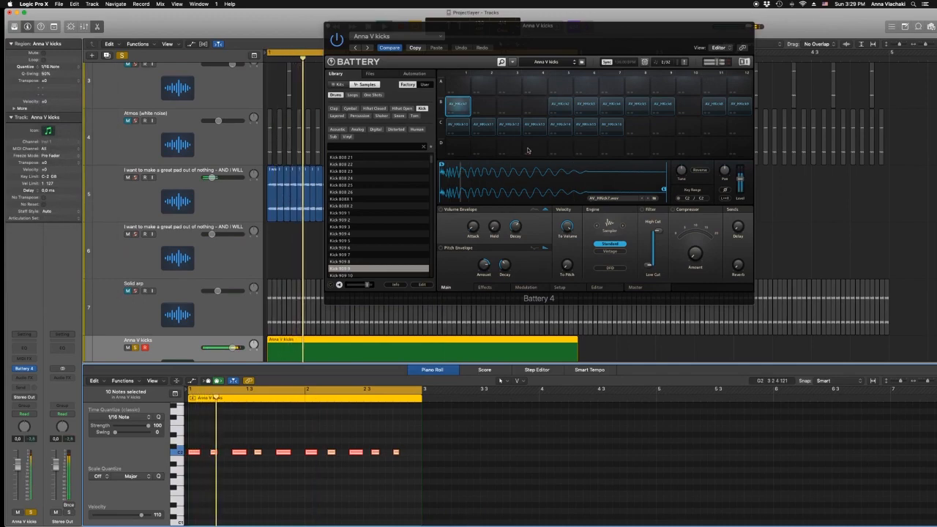
click(329, 26)
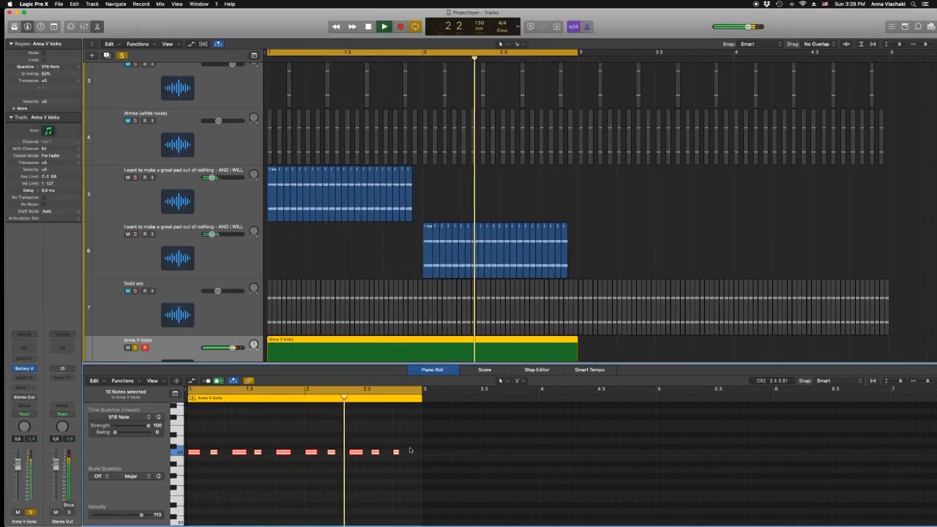
Bring Solid arp, both pad tracks, Atmos (white noise), High hat and Sub Bass back into the mix one by one during playback
click(136, 291)
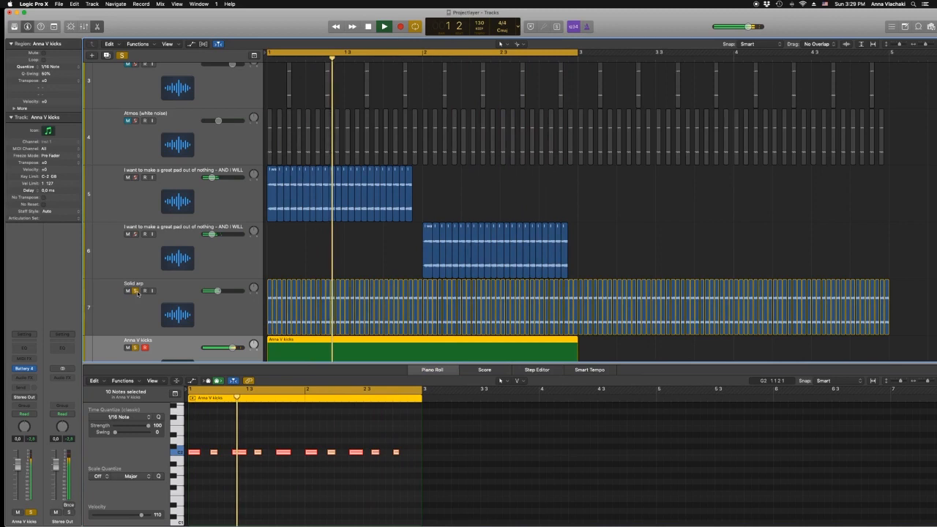
click(135, 235)
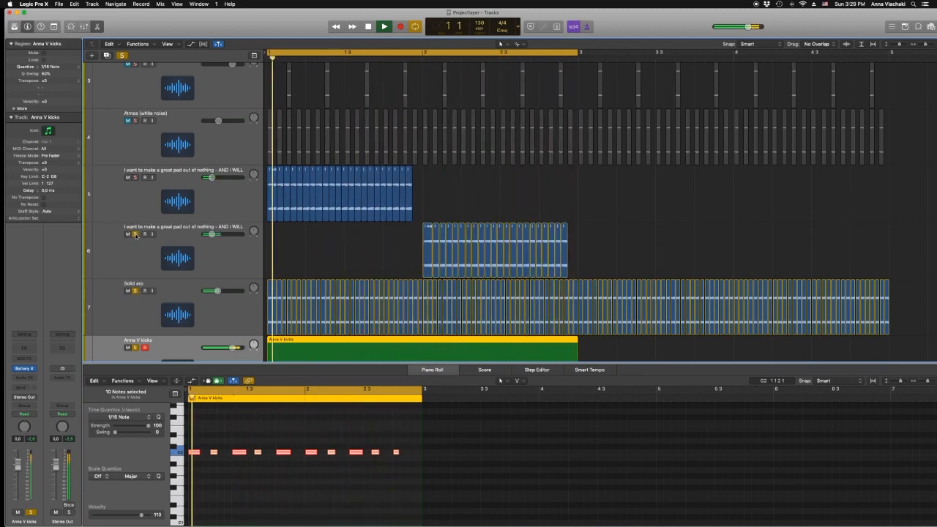
click(135, 177)
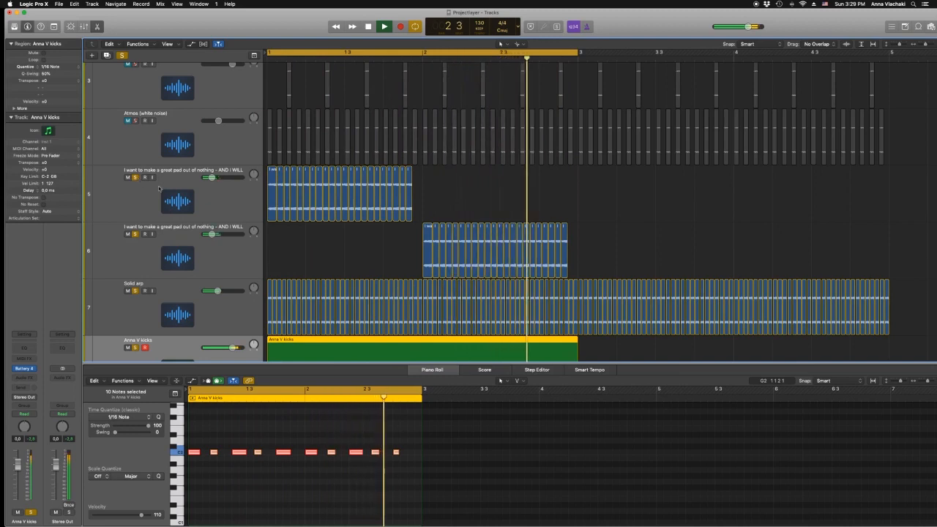
scroll(224, 221, up, 3)
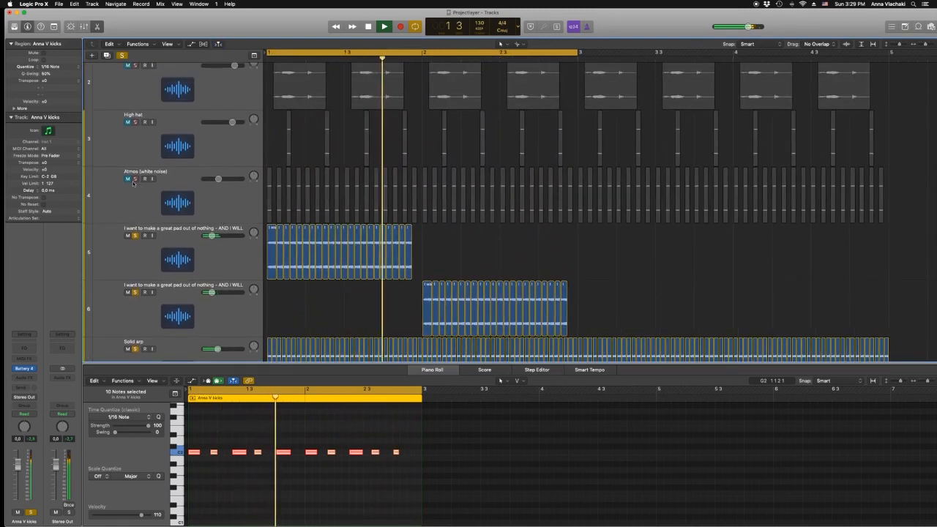
click(136, 178)
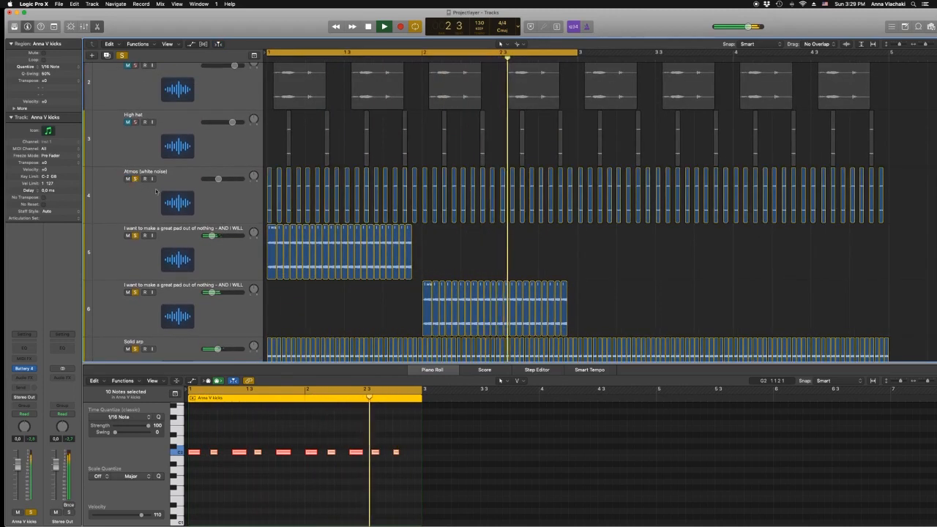
click(135, 121)
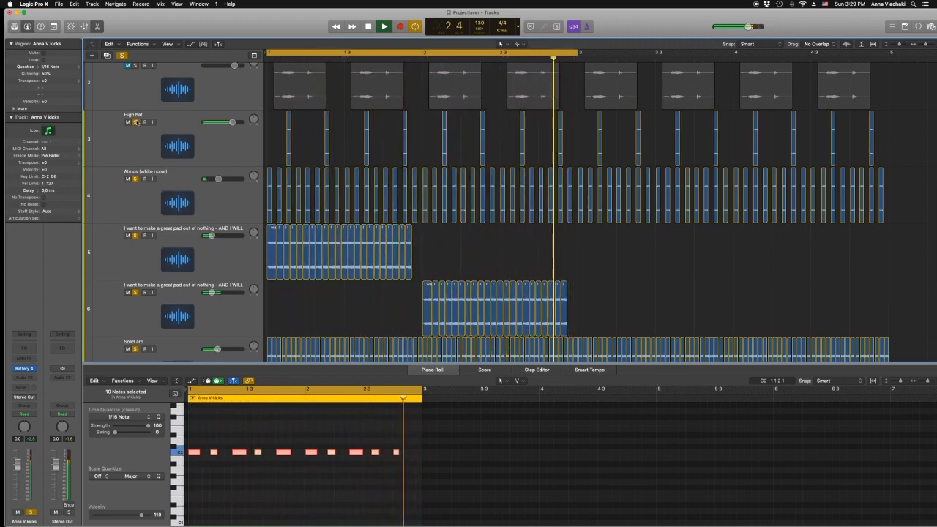
scroll(139, 94, up, 2)
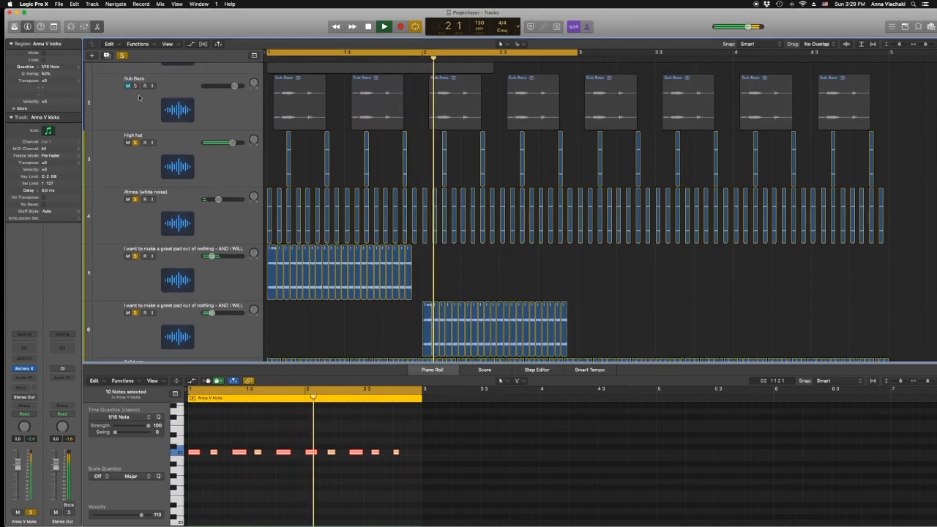
click(135, 86)
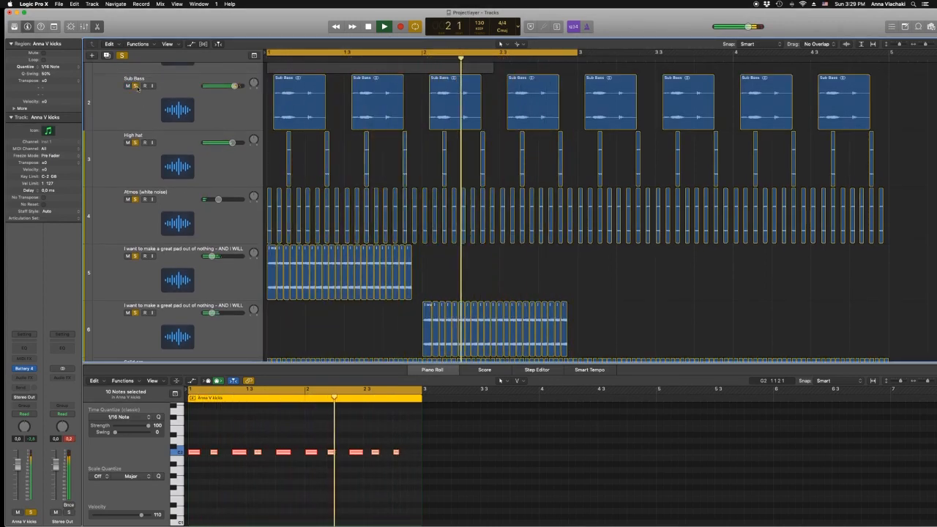
Insert a mono Native Instruments Replika delay on the kicks track and move its window over the arrangement
scroll(200, 154, up, 3)
key(super+Up)
key(super+Up)
key(super+Up)
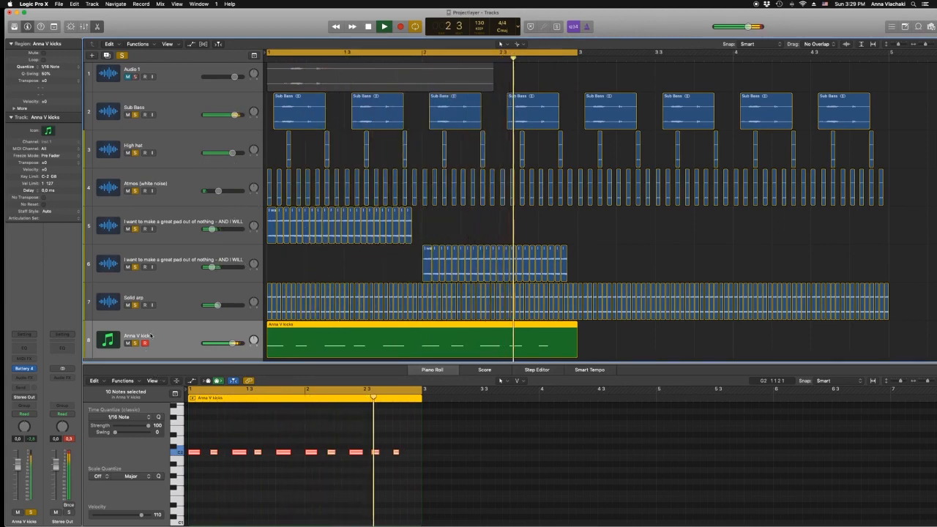
scroll(159, 335, down, 1)
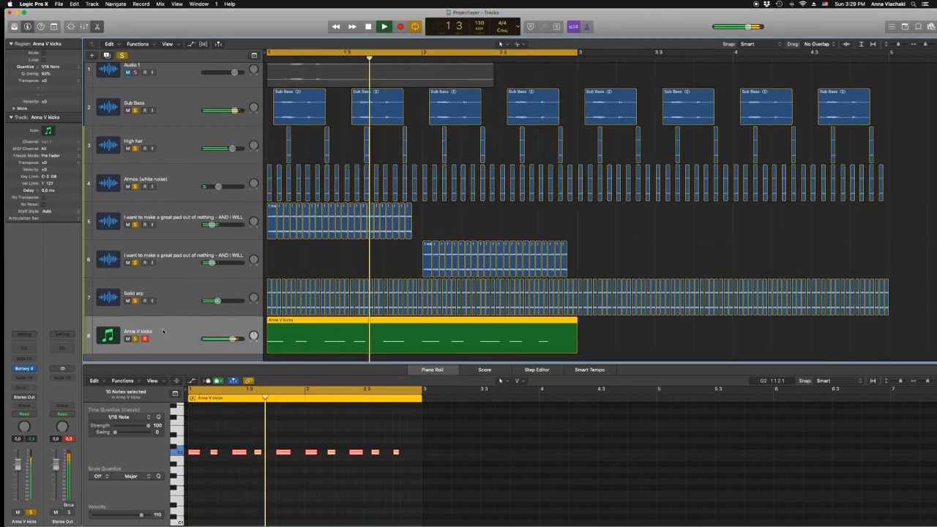
click(30, 377)
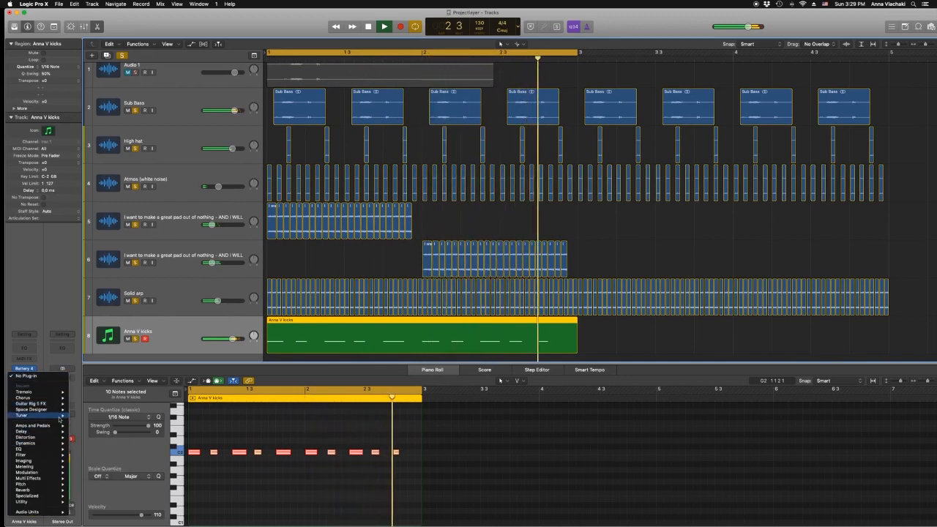
mouse_move(28, 511)
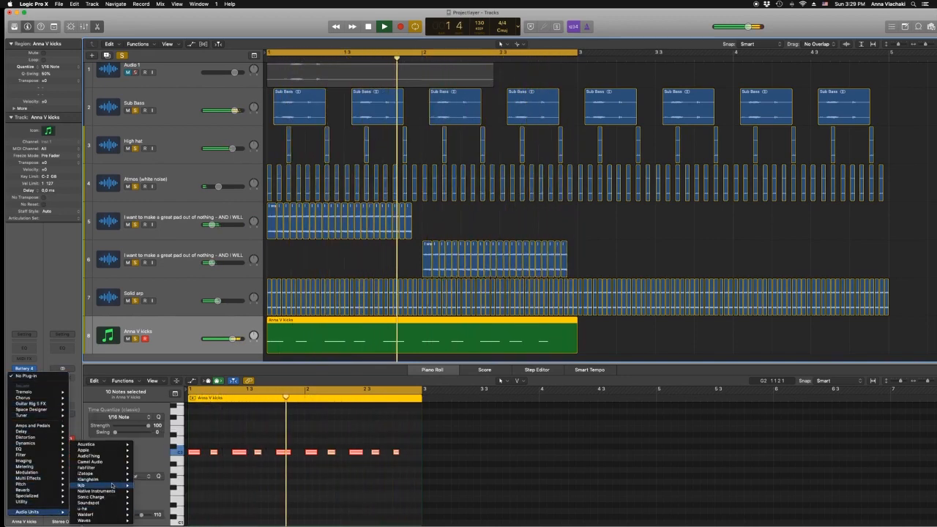
mouse_move(97, 491)
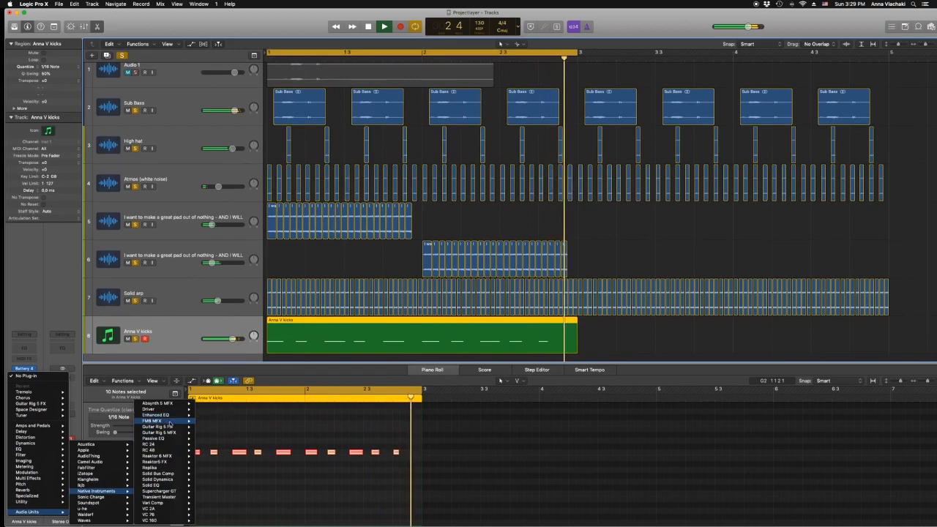
mouse_move(171, 440)
mouse_move(179, 467)
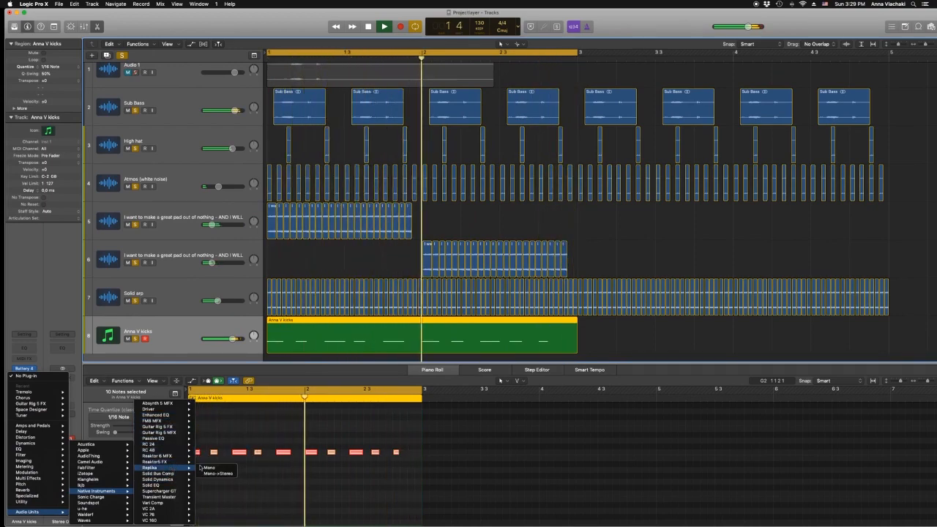
click(210, 468)
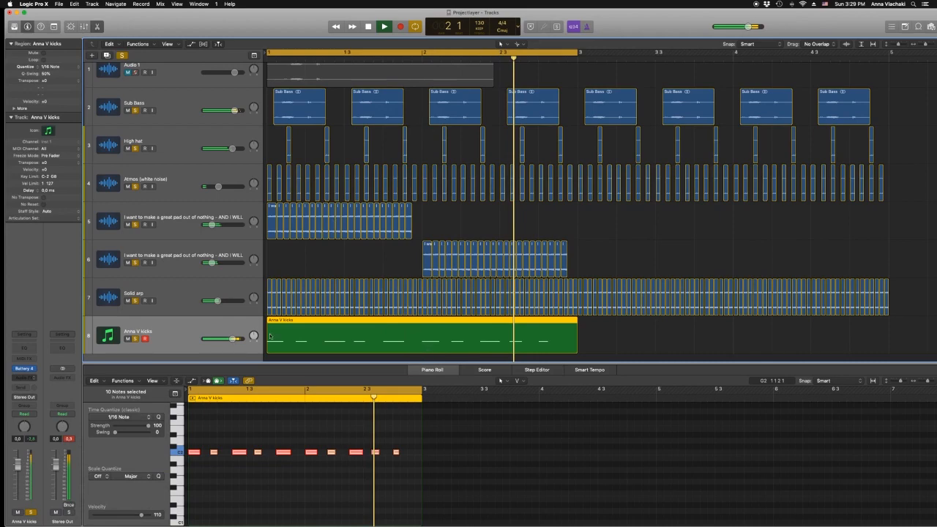
scroll(387, 259, right, 1)
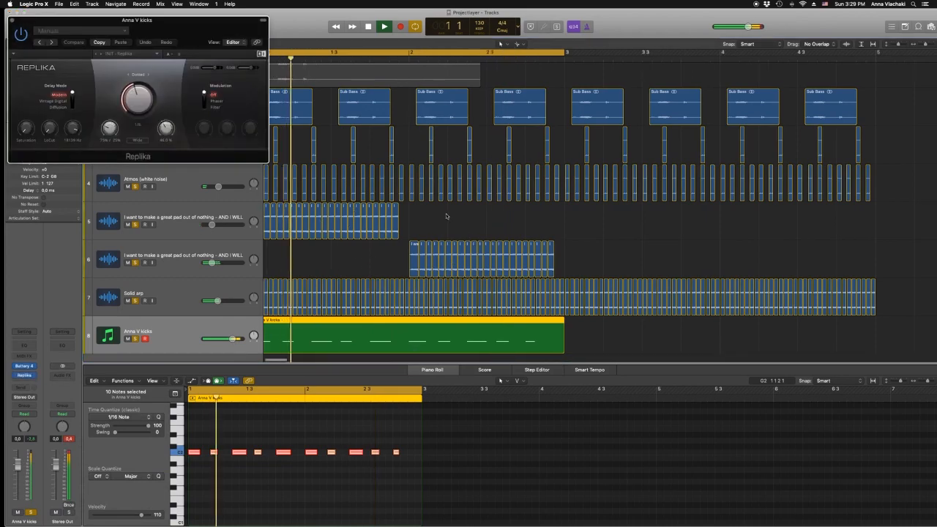
drag(186, 21, 638, 158)
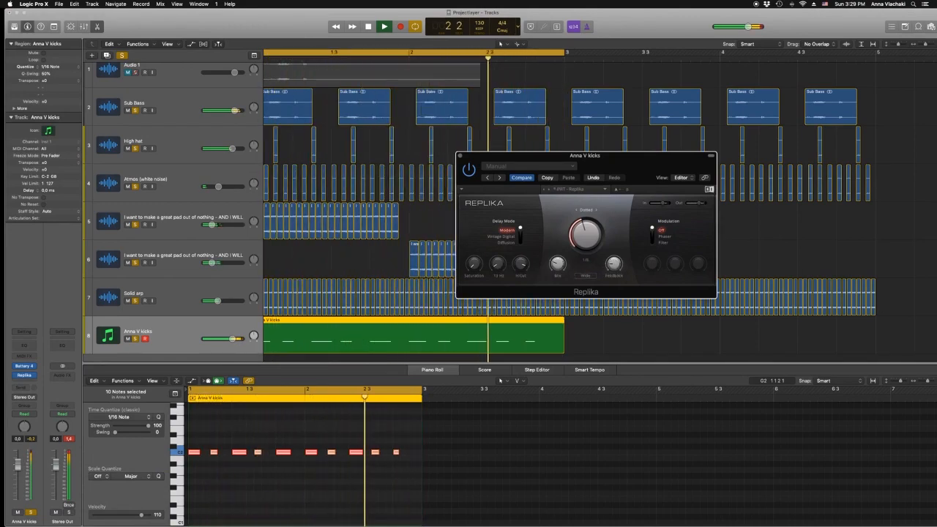
Adjust the low cut, feedback and mix of the Replika delay on the kicks track and close the plug-in
drag(499, 269, 520, 269)
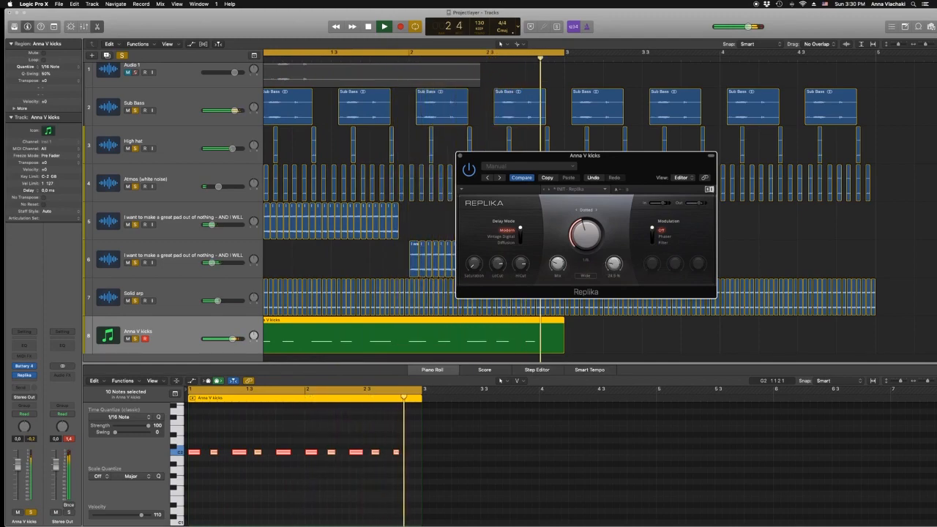
drag(558, 269, 558, 264)
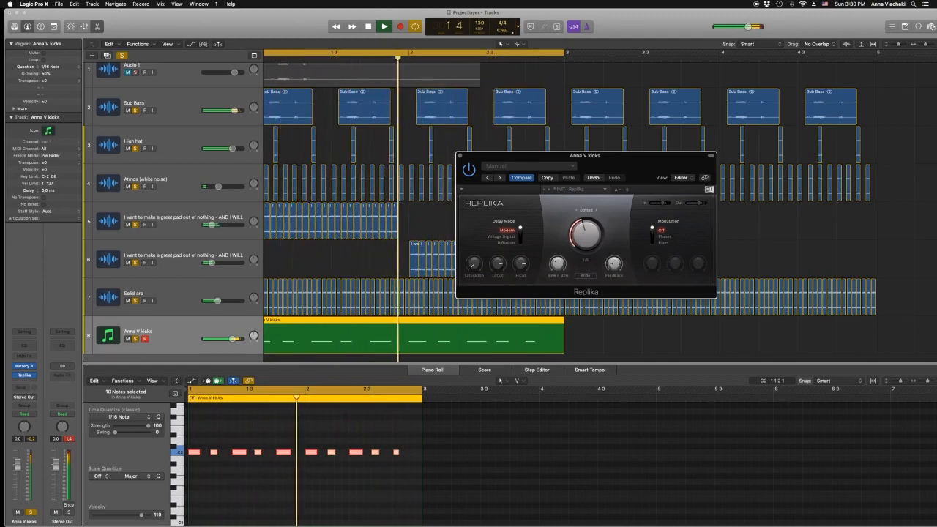
click(459, 156)
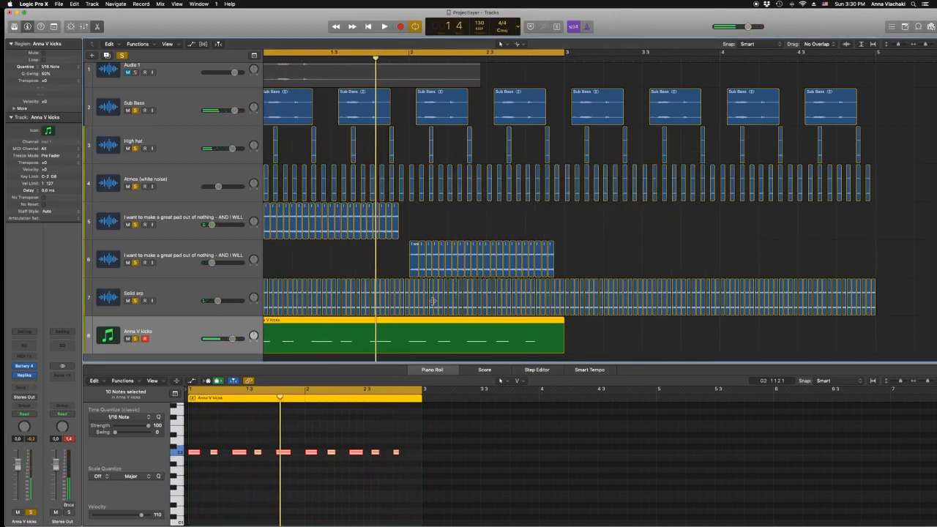
Solo the original recording on Audio 1 and play it to find a section with mid-range presence
click(308, 71)
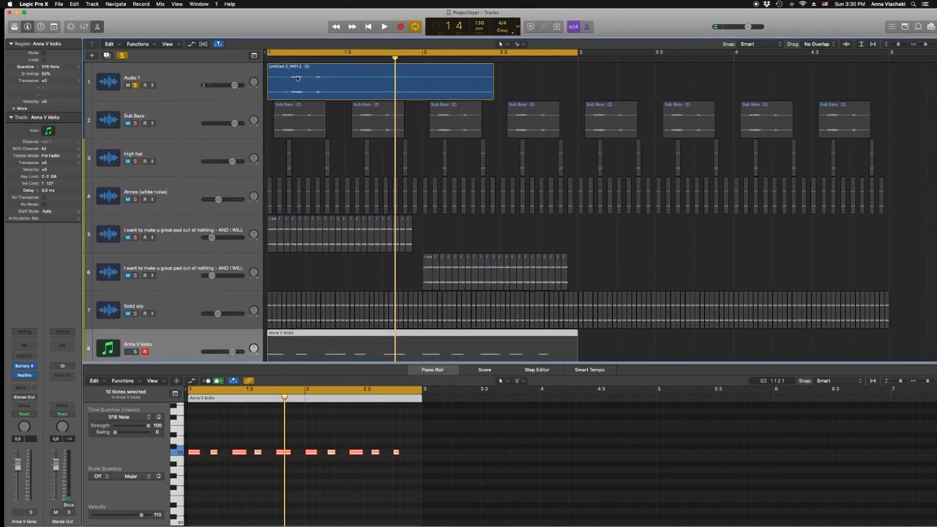
key(space)
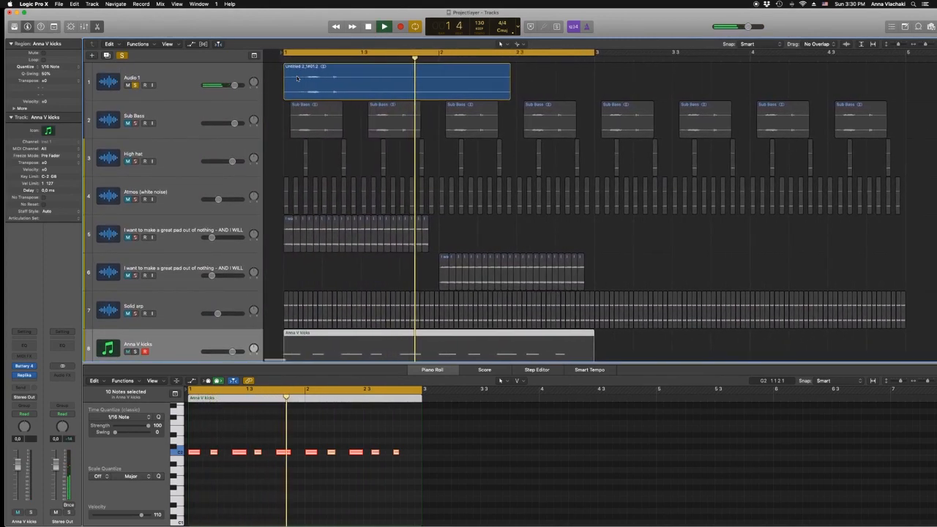
key(space)
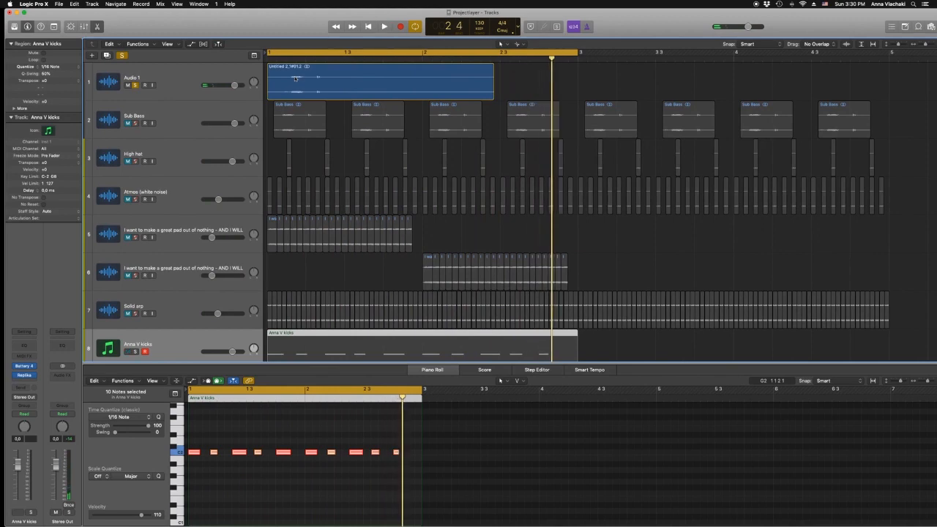
click(293, 74)
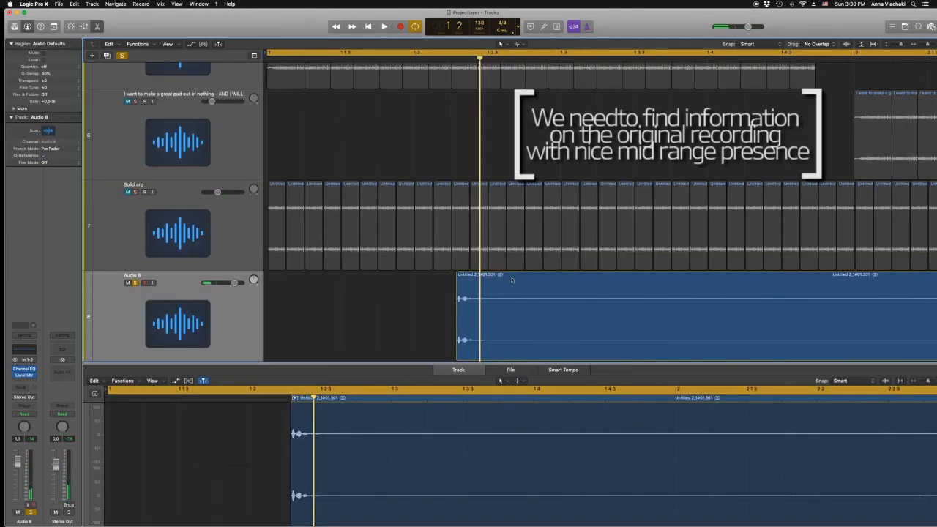
Cut the Audio 8 region down to its short opening hit and place copies at positions 1 2 and 1 3 3
super+click(491, 310)
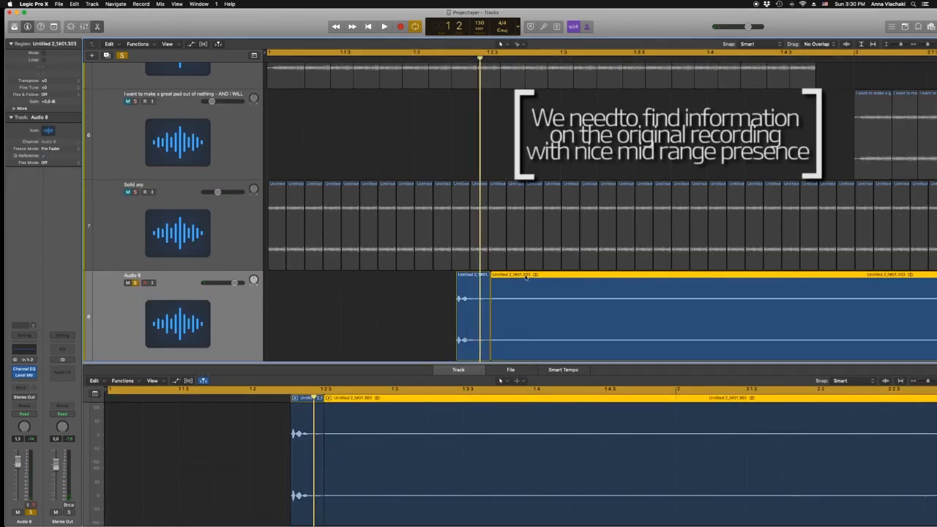
key(Delete)
drag(460, 282, 358, 282)
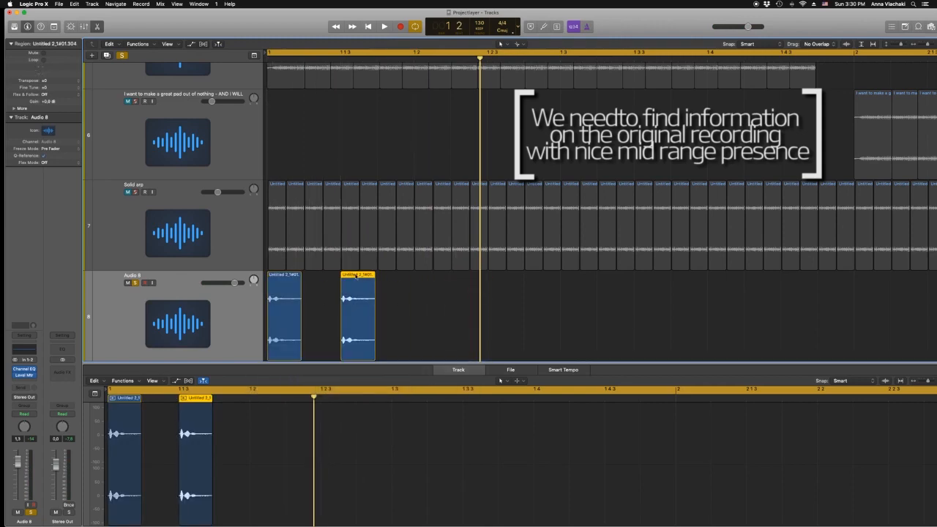
drag(279, 334, 426, 328)
drag(293, 324, 319, 322)
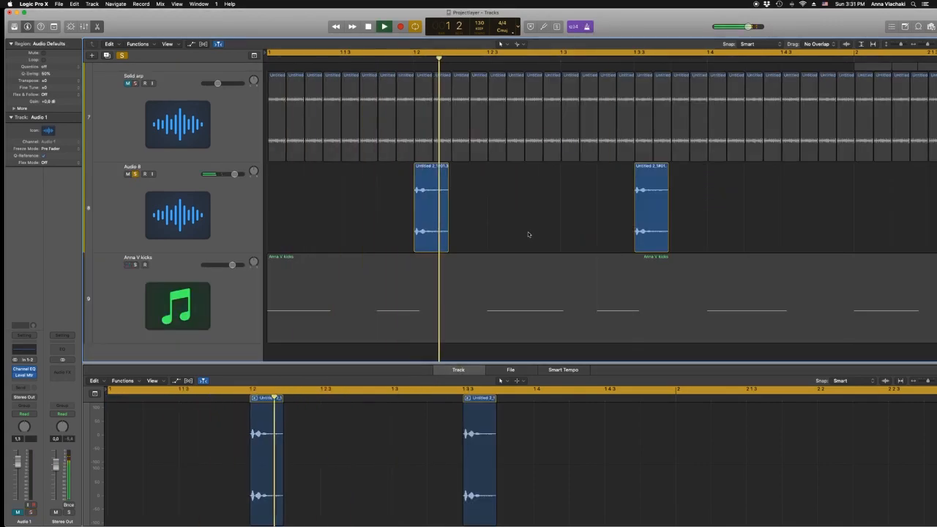
Copy the two bar 1 hits on Audio 8 into bar 2, at positions 2 2 and 2 3 3
scroll(702, 227, up, 3)
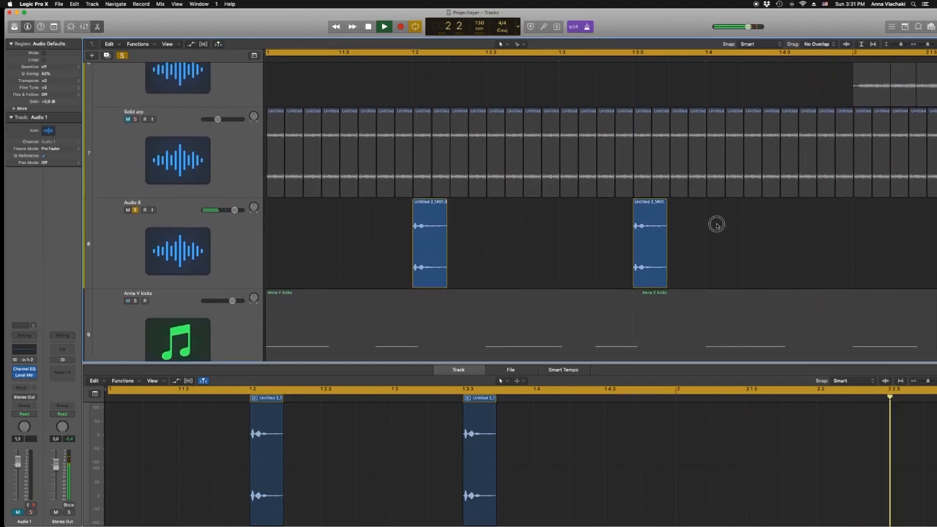
key(space)
drag(713, 223, 424, 268)
scroll(463, 276, down, 5)
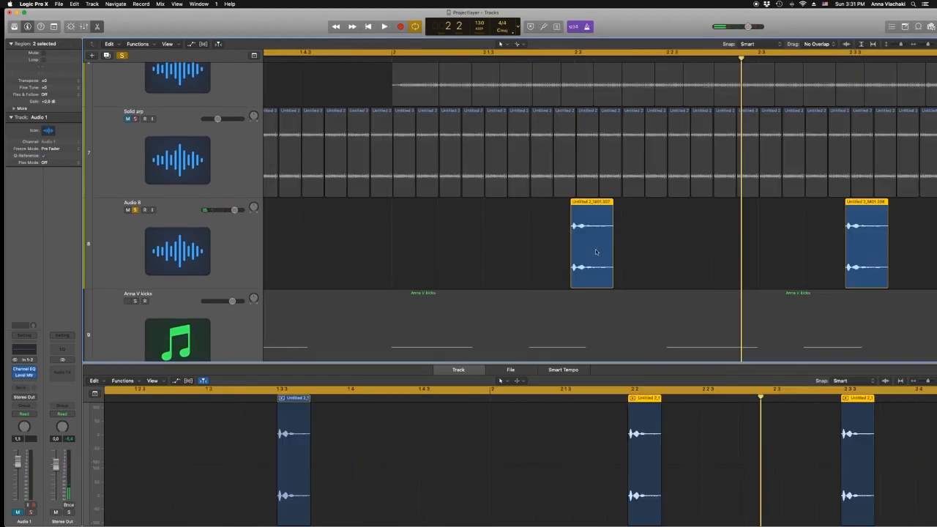
Try the two bar 2 hits on Audio 8 a sixteenth note earlier and play the loop
drag(597, 249, 556, 250)
key(space)
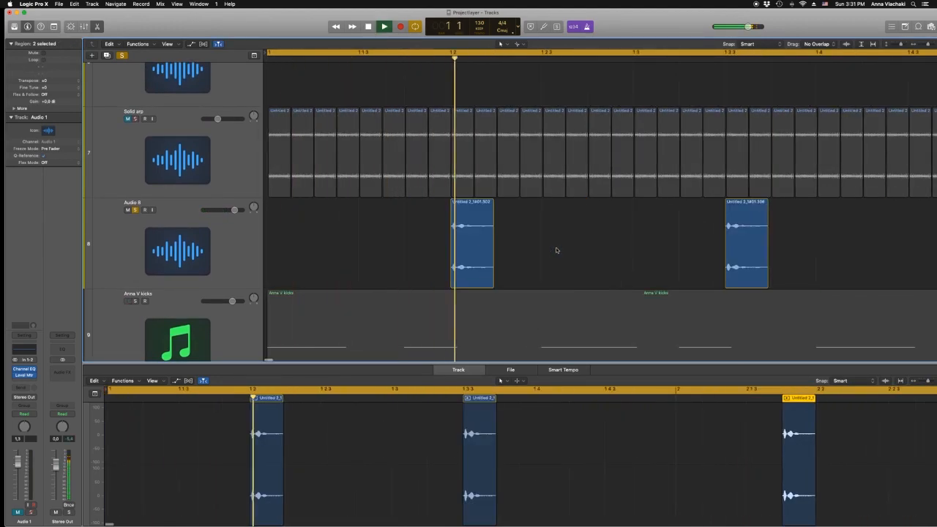
scroll(557, 249, right, 5)
scroll(567, 249, right, 10)
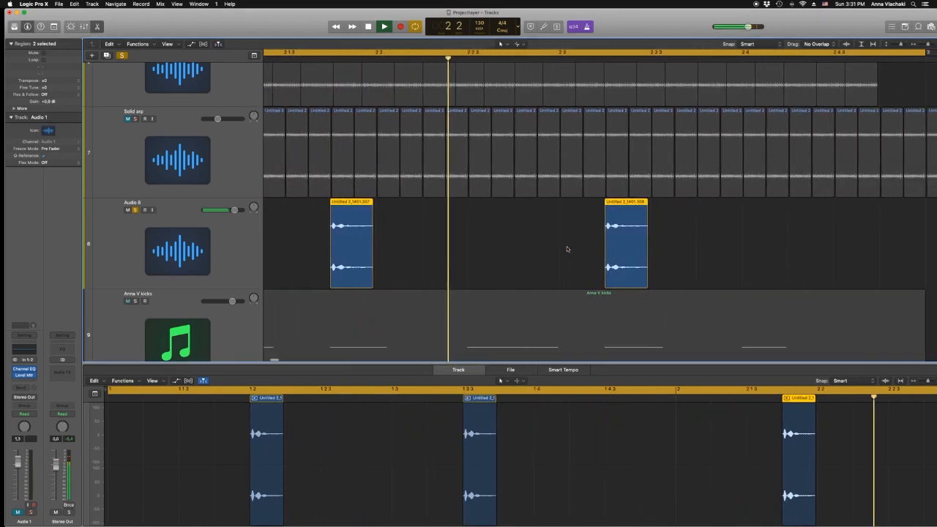
key(space)
Move the two bar 2 hits on Audio 8 back to 2 2 and 2 3 3 and restart playback
drag(356, 247, 400, 244)
key(space)
scroll(457, 261, down, 5)
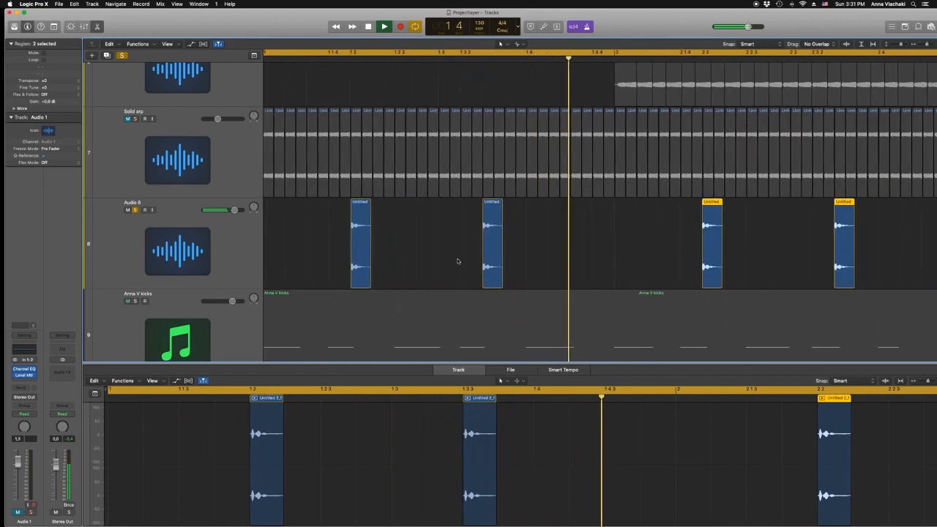
Set Audio 8's Channel EQ to a 300 Hz low cut, +9.5 dB at 580 Hz, +21.5 dB at 770 Hz and +12 dB at 2800 Hz
click(240, 245)
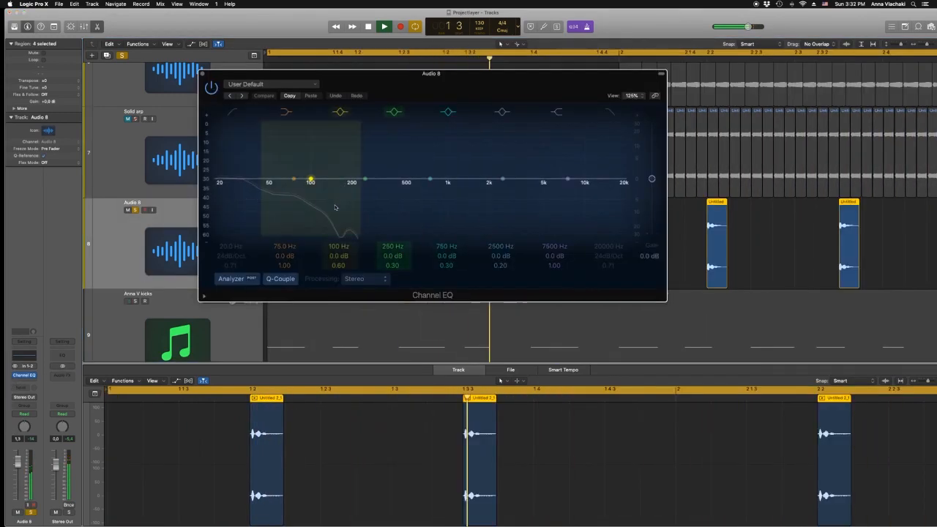
drag(349, 215, 403, 182)
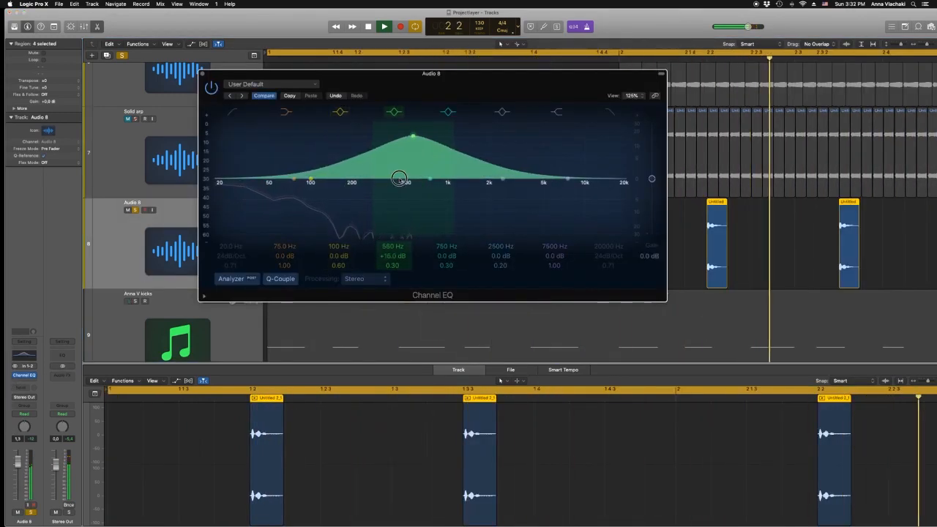
click(232, 111)
drag(220, 182, 404, 192)
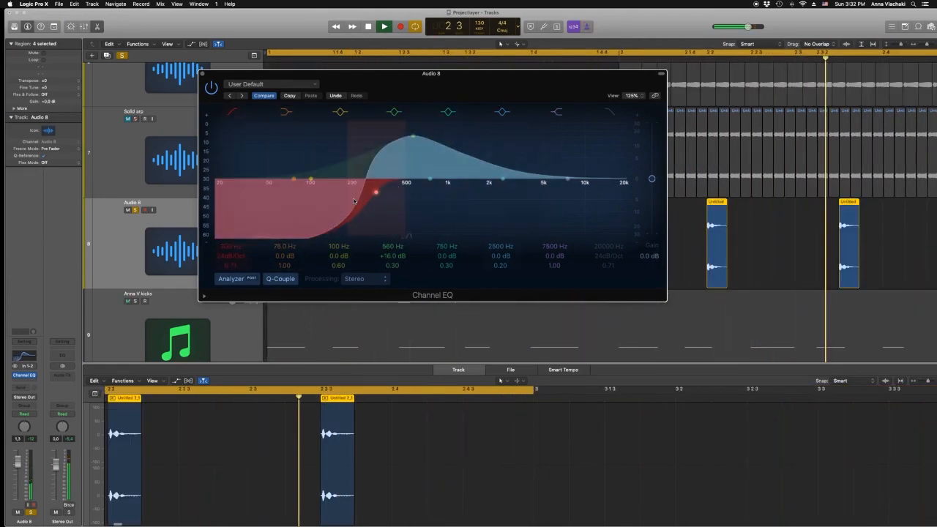
drag(435, 230, 410, 154)
drag(502, 179, 519, 153)
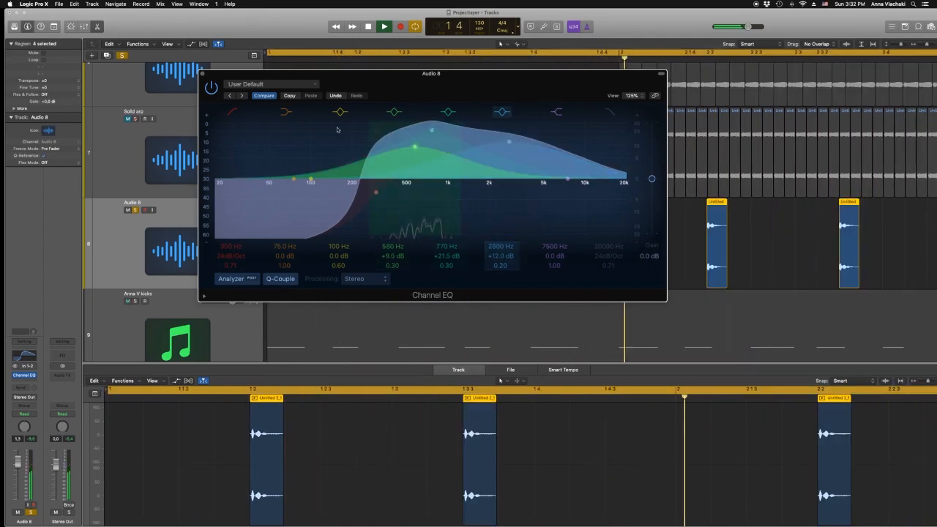
click(204, 74)
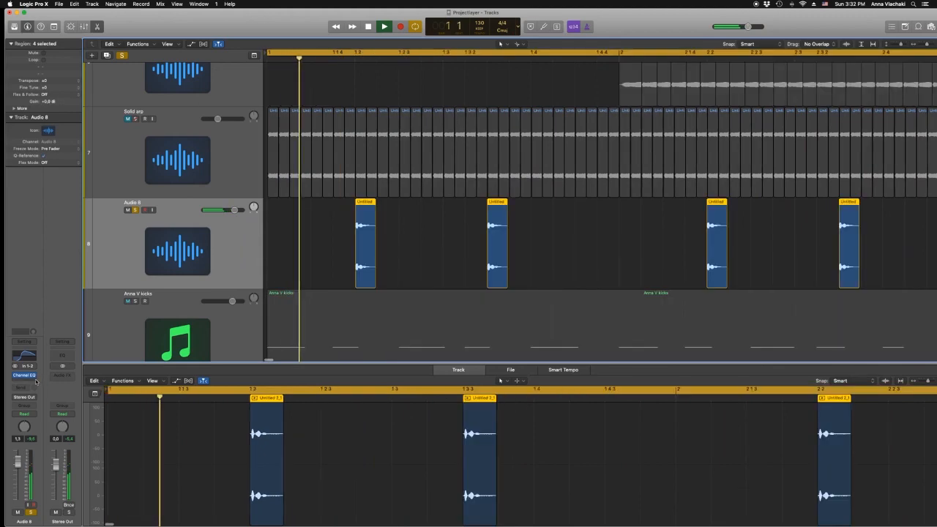
Insert a stereo ChromaVerb reverb with its default Room settings on Audio 8, take the track out of solo and close the plug-in
click(25, 382)
mouse_move(50, 404)
mouse_move(51, 420)
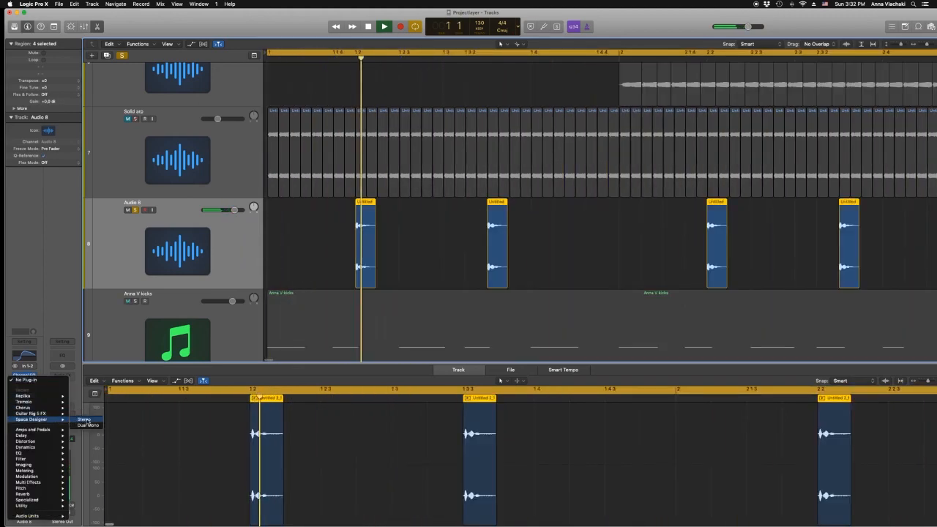
mouse_move(25, 494)
mouse_move(92, 494)
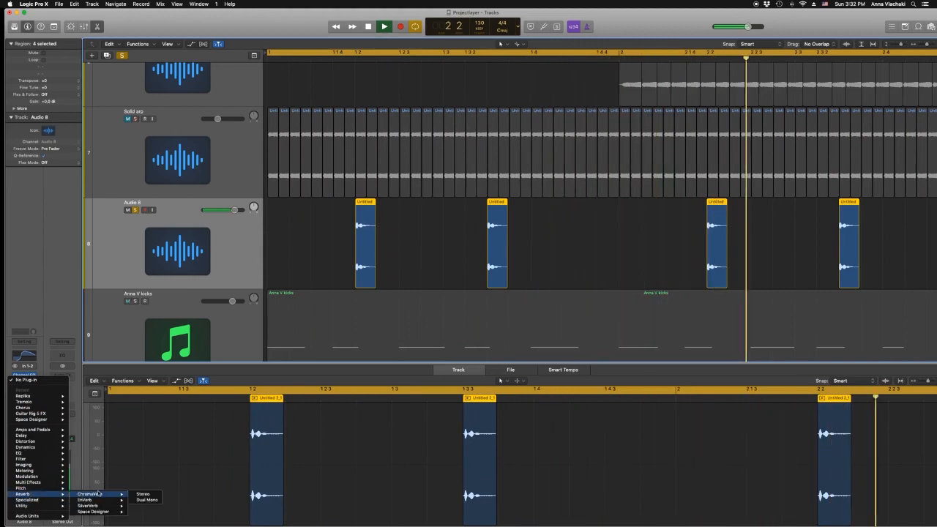
click(143, 494)
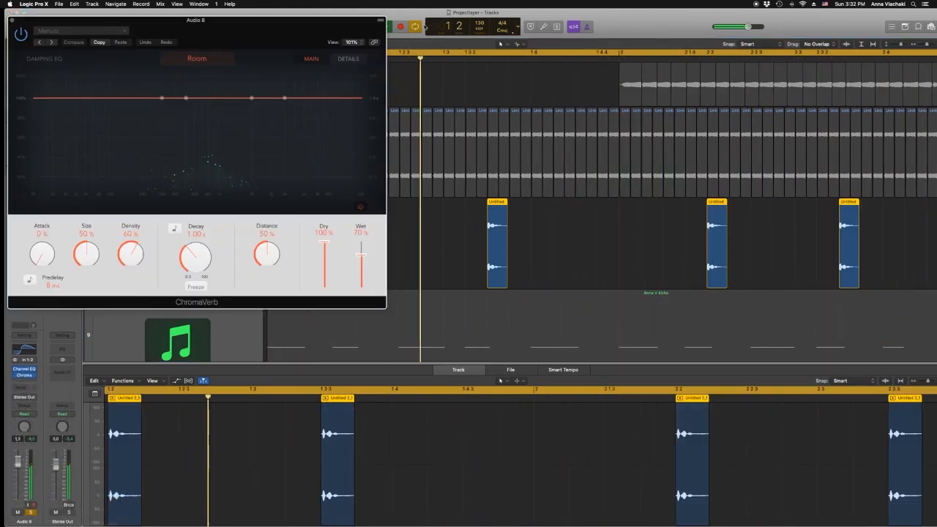
drag(201, 29, 594, 205)
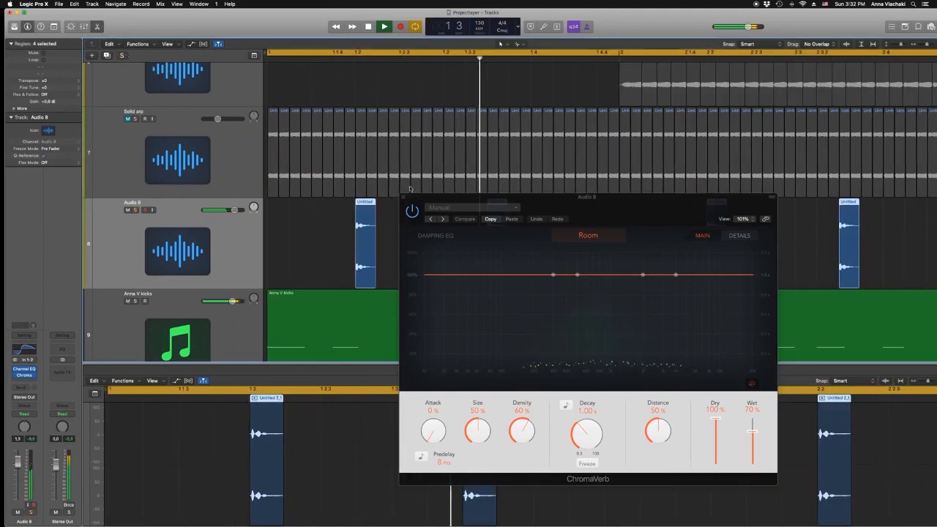
click(403, 197)
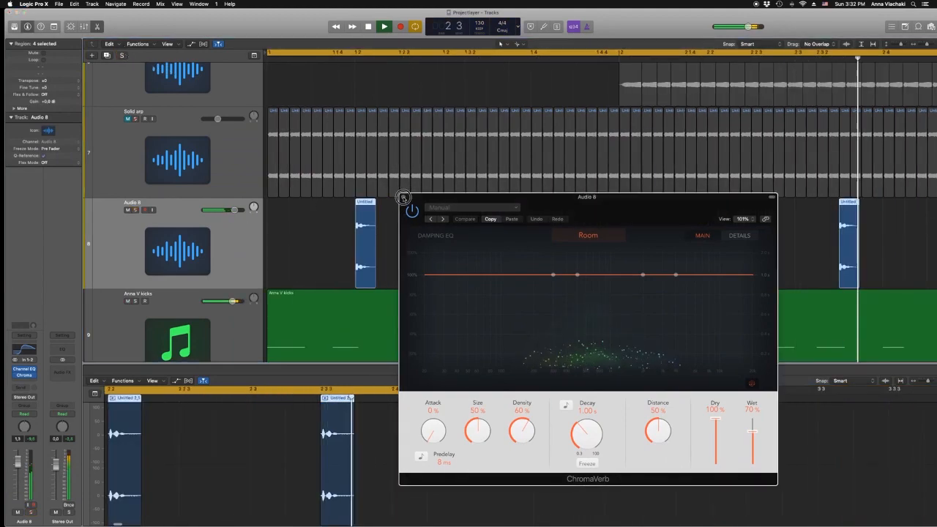
Unmute Sub Bass, High hat, Atmos (white noise), both pad tracks and Solid arp while the loop plays, leaving Audio 1 muted
key(super+Up)
key(super+Up)
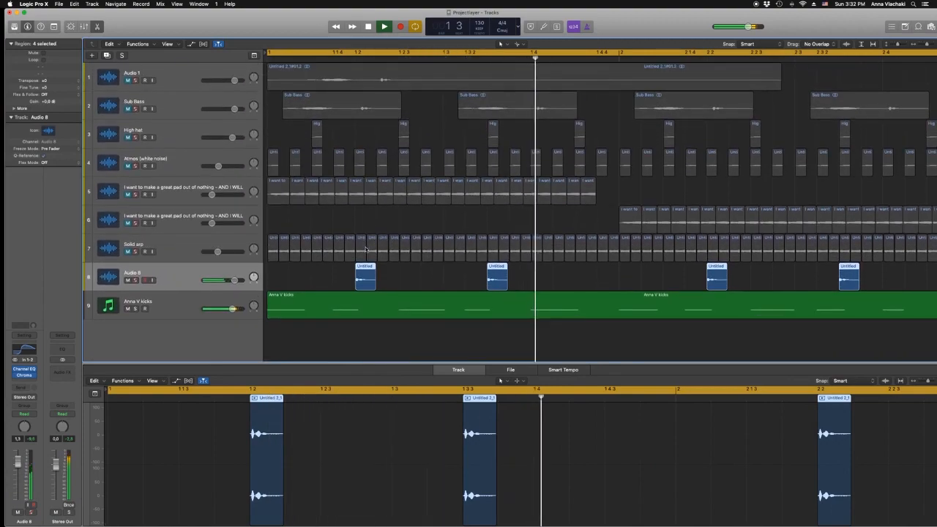
key(super+Left)
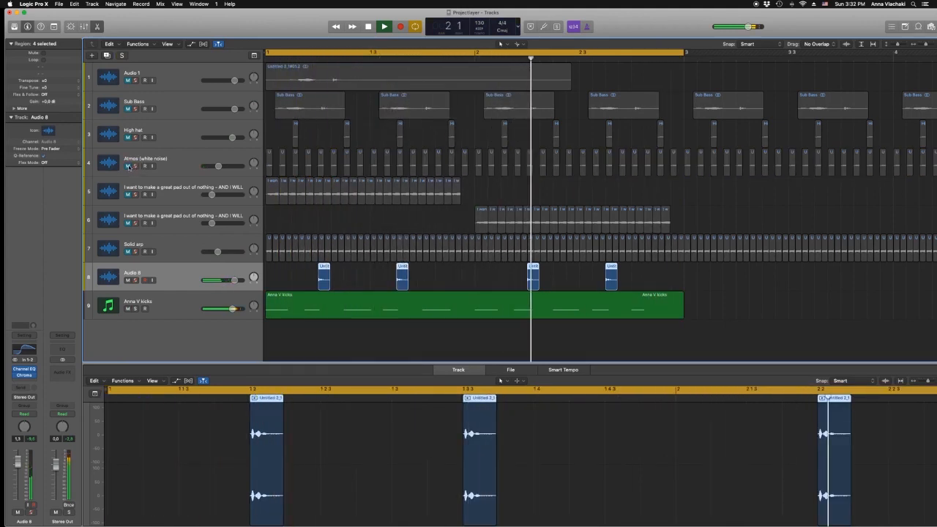
click(128, 166)
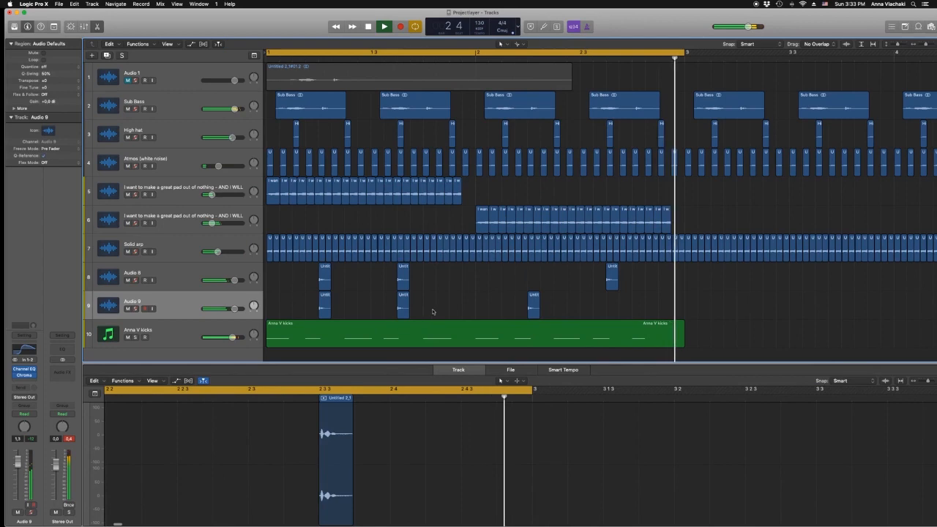
Delete the two bar 1 hits on the duplicated Audio 9 track and insert a Replika delay on that track
drag(432, 312, 277, 313)
key(Delete)
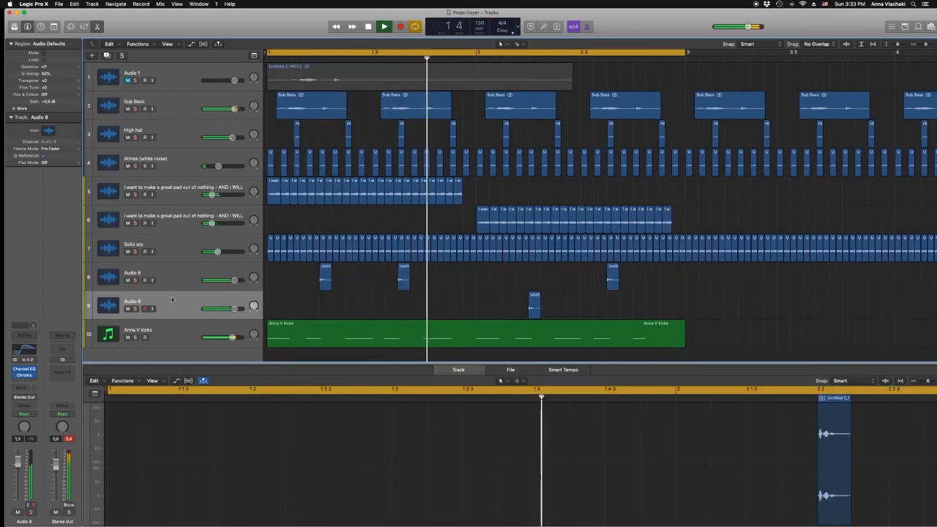
click(172, 298)
click(24, 381)
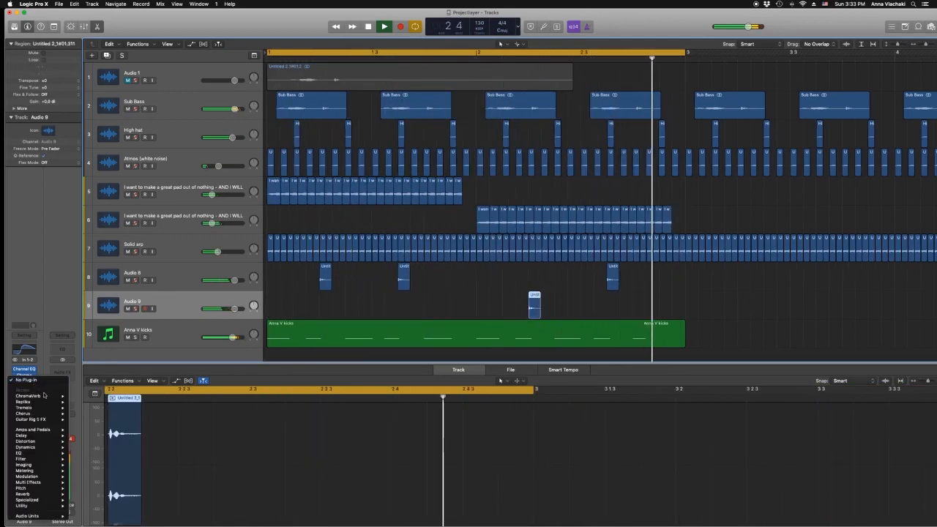
mouse_move(42, 402)
click(85, 401)
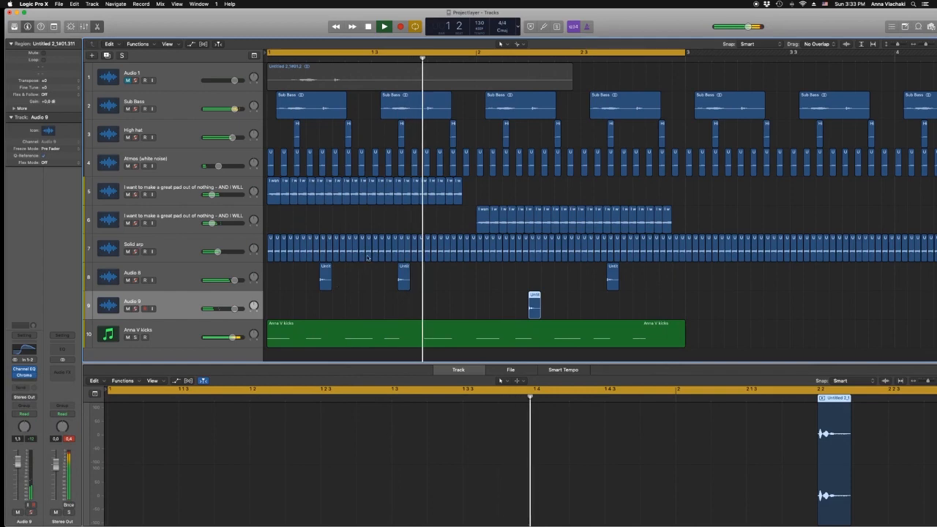
Duplicate the High hat track with its regions and fill bars 1 and 2 of the copy with hits on every sixteenth note
drag(166, 129, 165, 121)
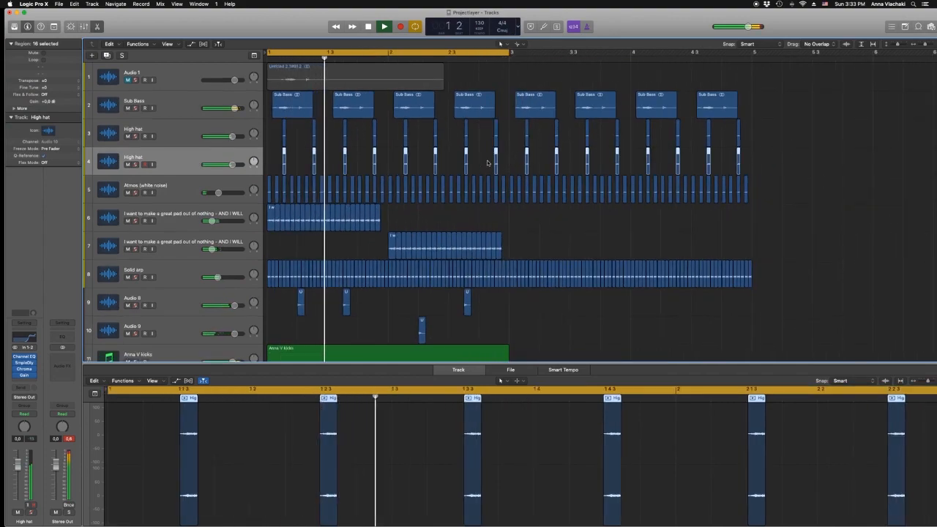
drag(505, 162, 296, 170)
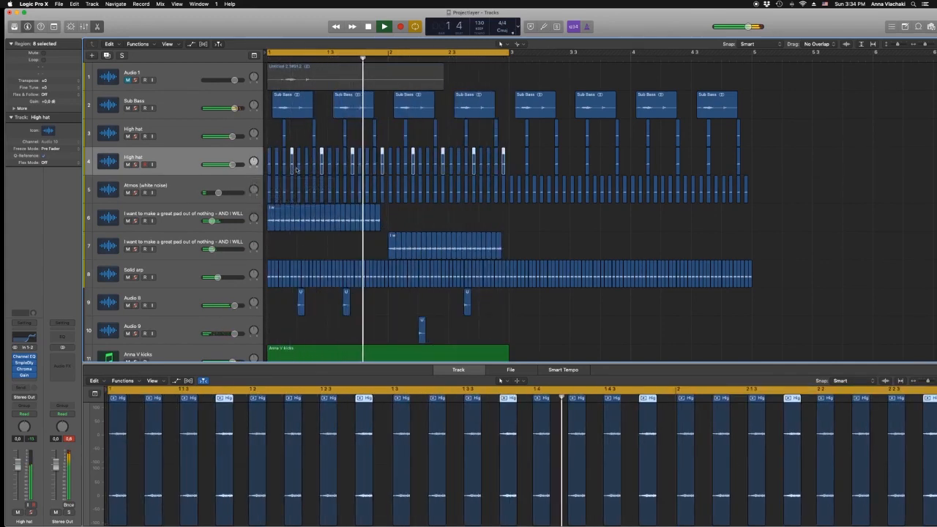
Lower the duplicated High hat to about -10.6 dB and reshape its Channel EQ: -22 dB at 12600 Hz, high cut 7400 Hz, low shelf 2450 Hz
drag(230, 164, 196, 164)
click(196, 164)
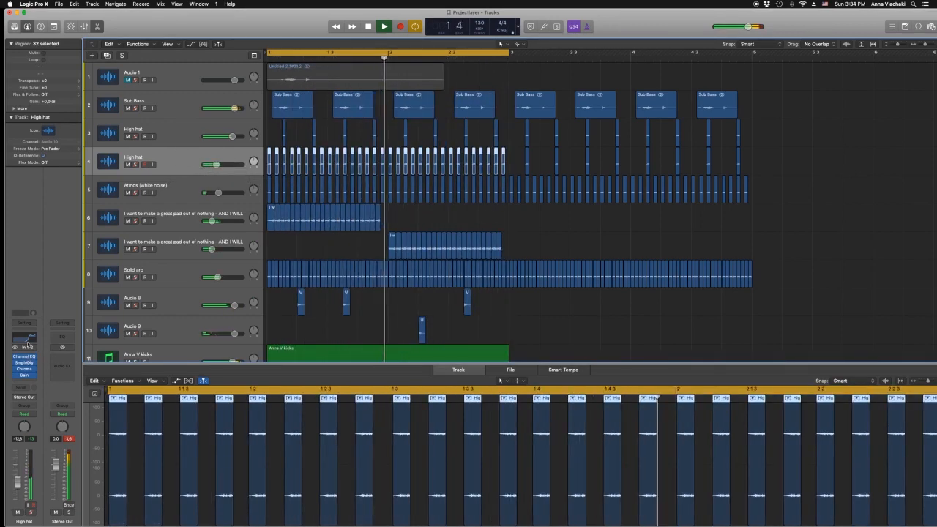
click(26, 336)
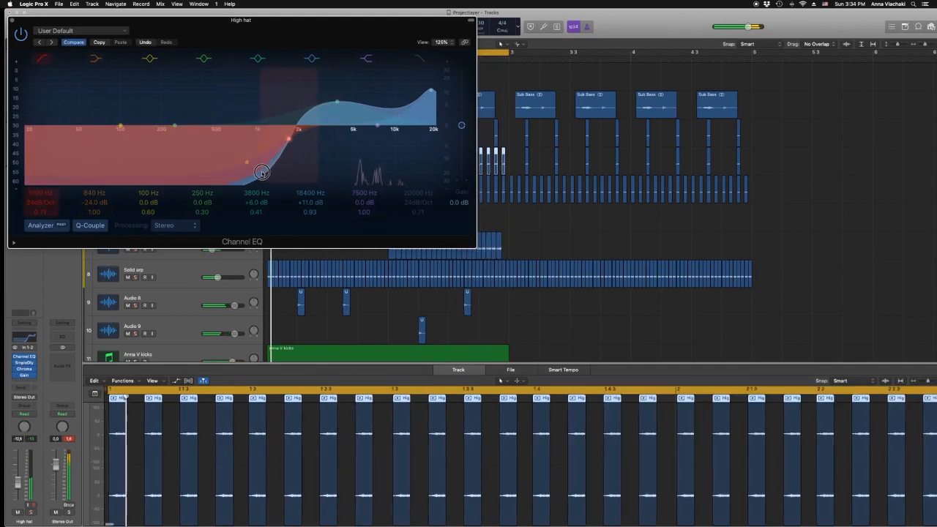
drag(398, 131, 399, 193)
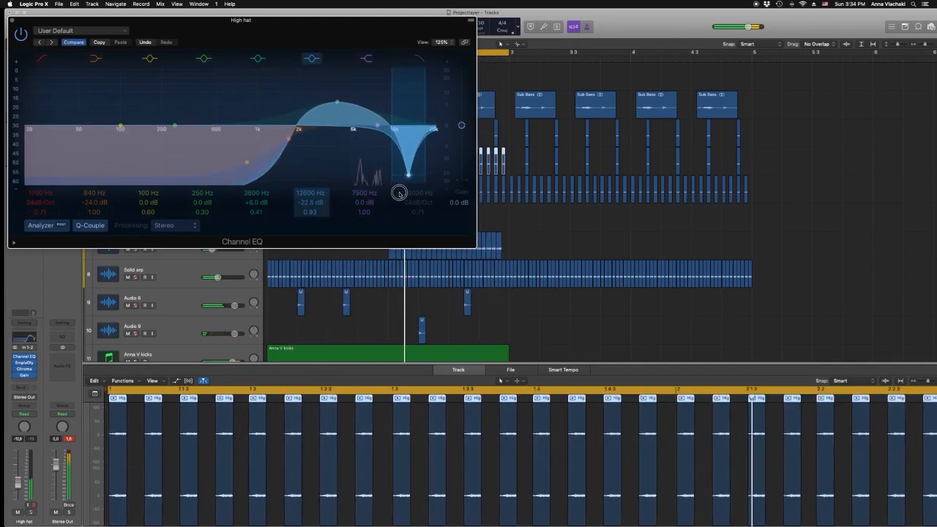
click(421, 57)
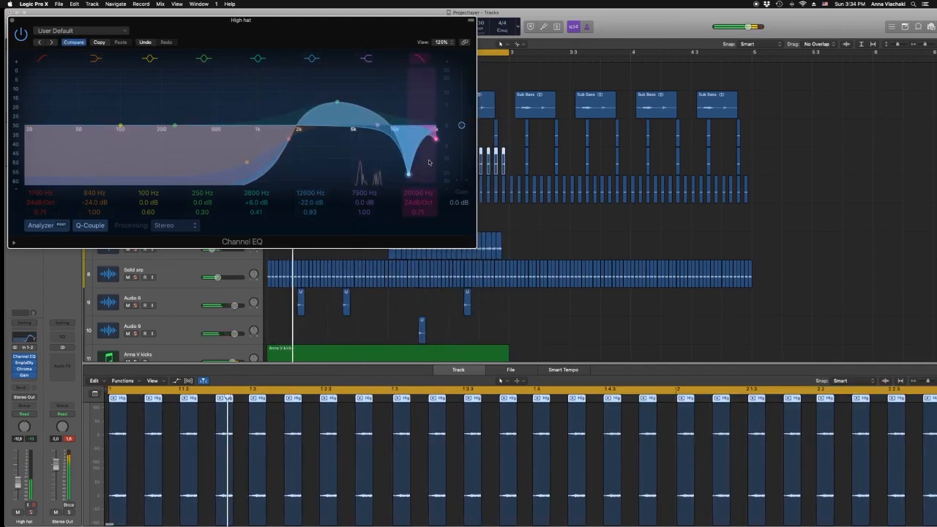
drag(423, 138, 363, 182)
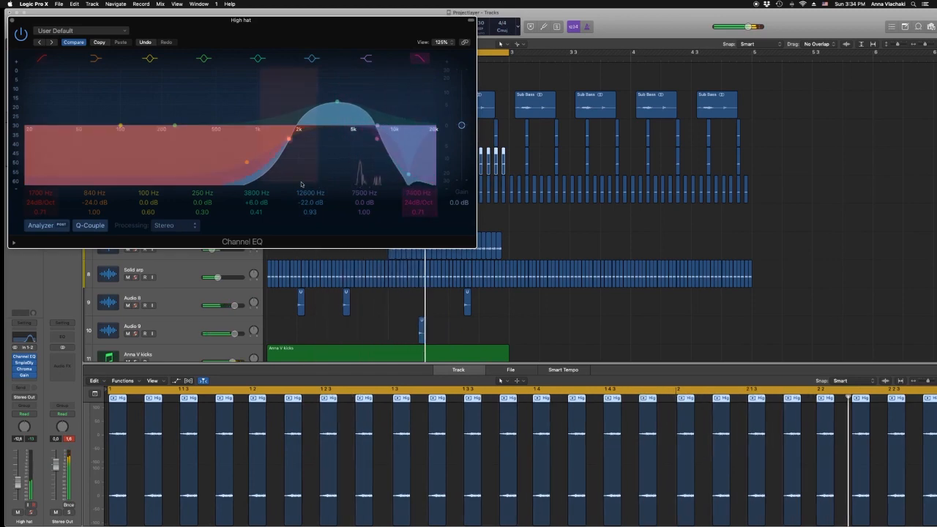
drag(275, 176, 337, 175)
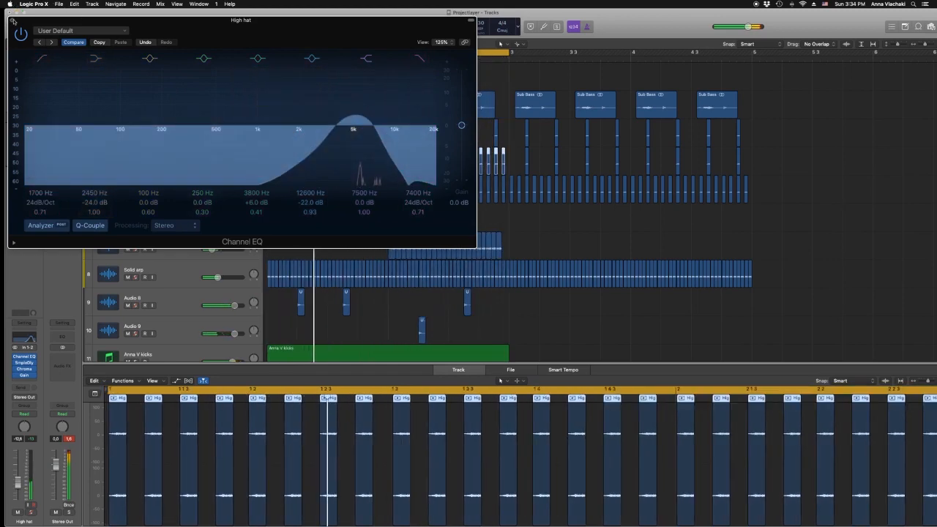
click(12, 21)
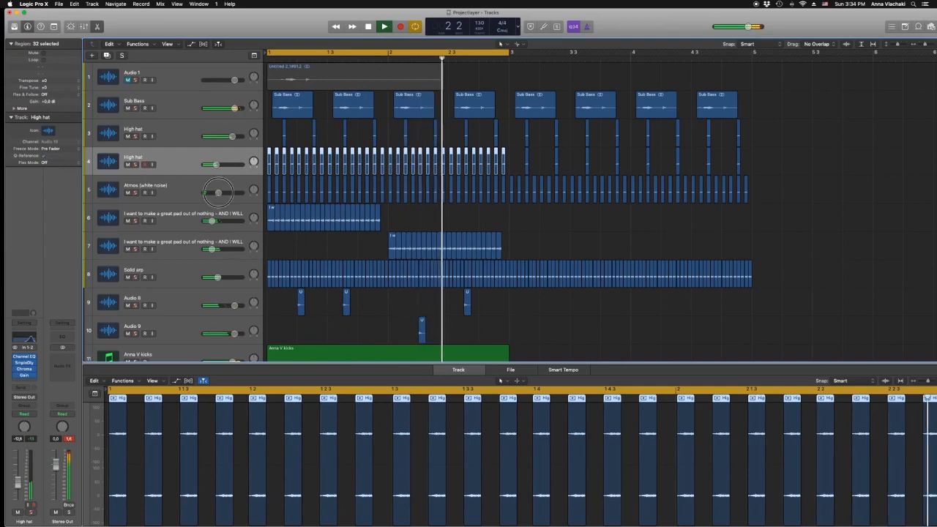
Raise the duplicated High hat track's volume to about -9.4 dB and rename it "High hat 16ths (ufff I can't type)"
drag(218, 192, 221, 165)
double_click(155, 157)
key(Right)
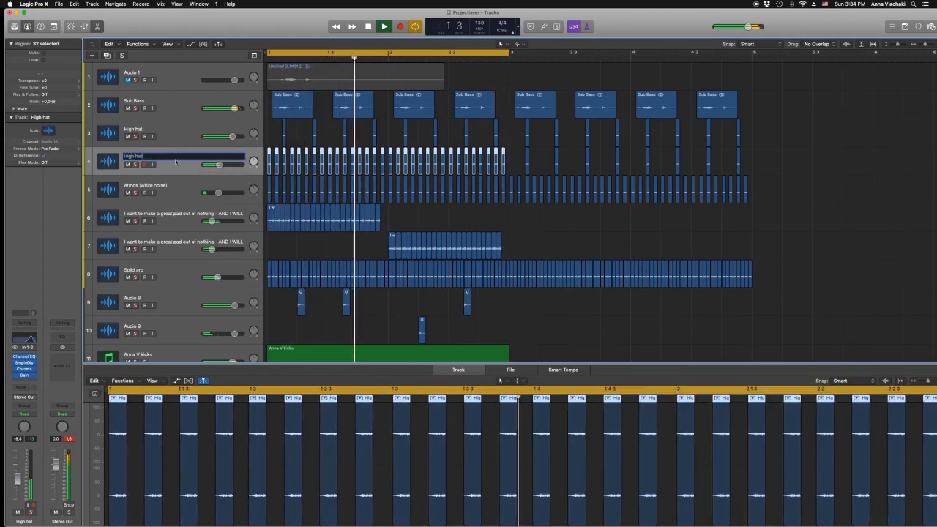
text(1)
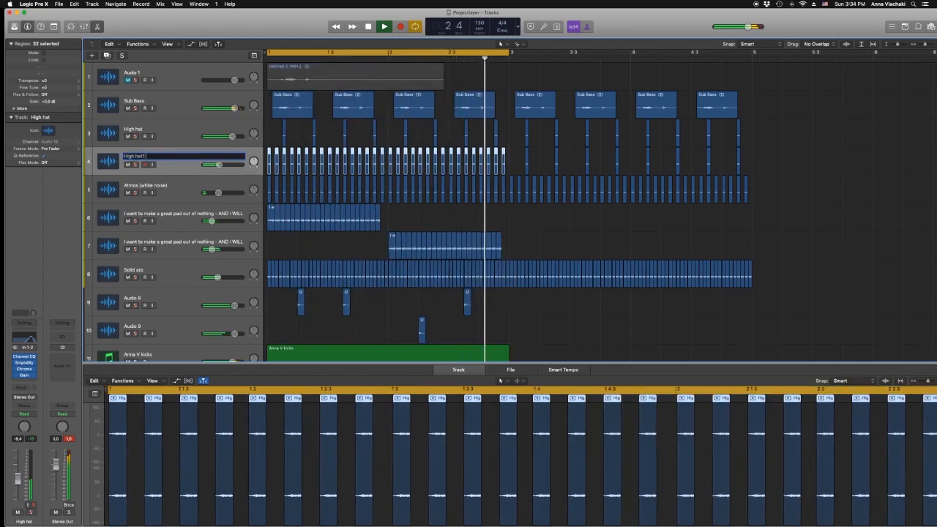
text(01)
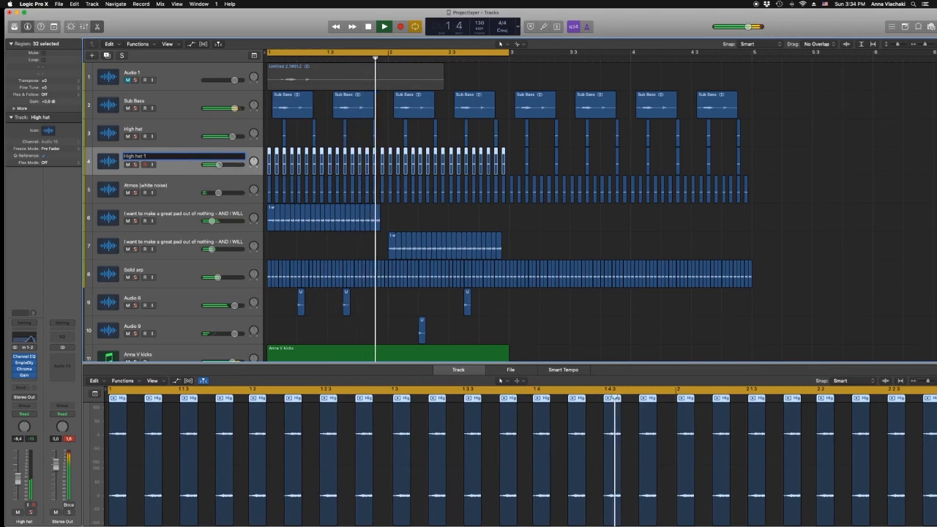
text(6th)
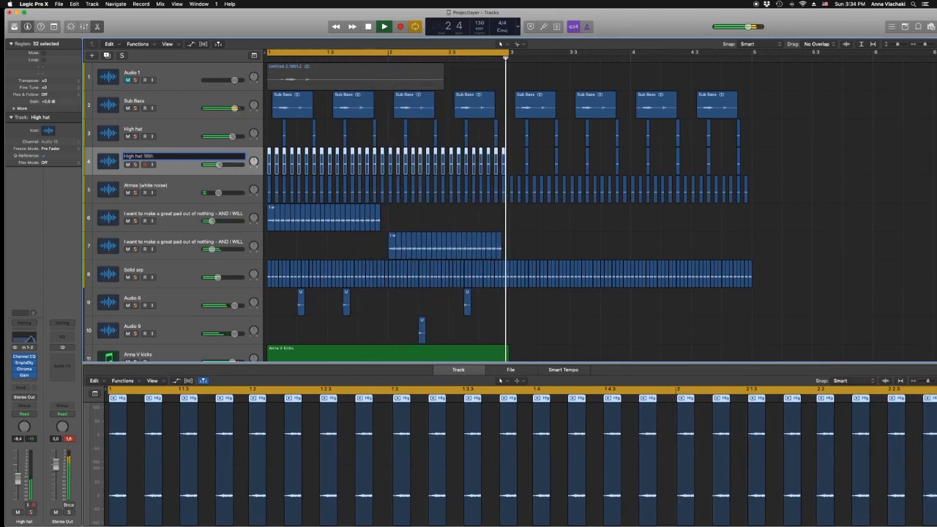
text(s (off)
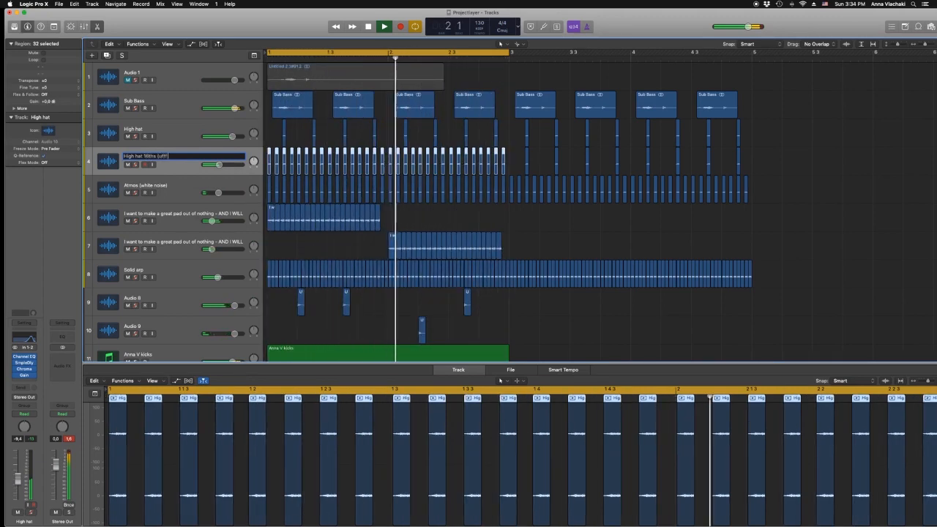
text( I can't type)
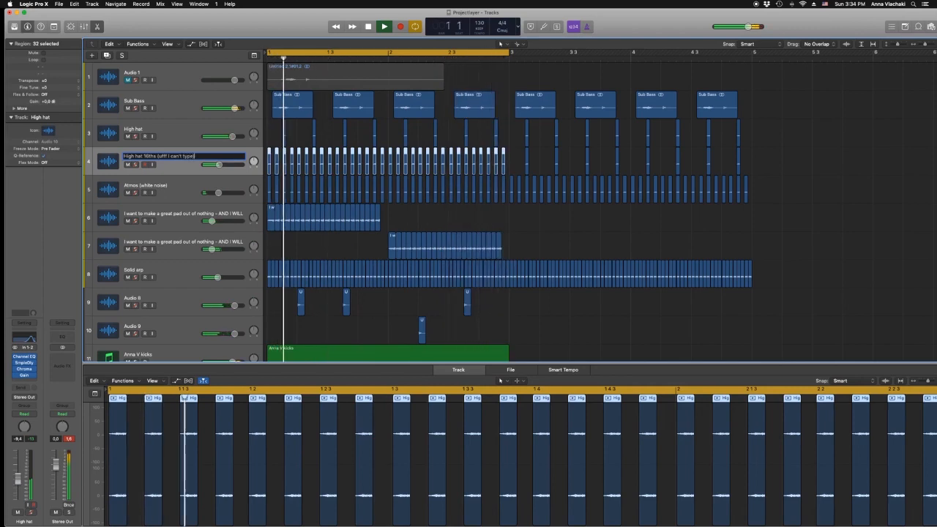
key(Return)
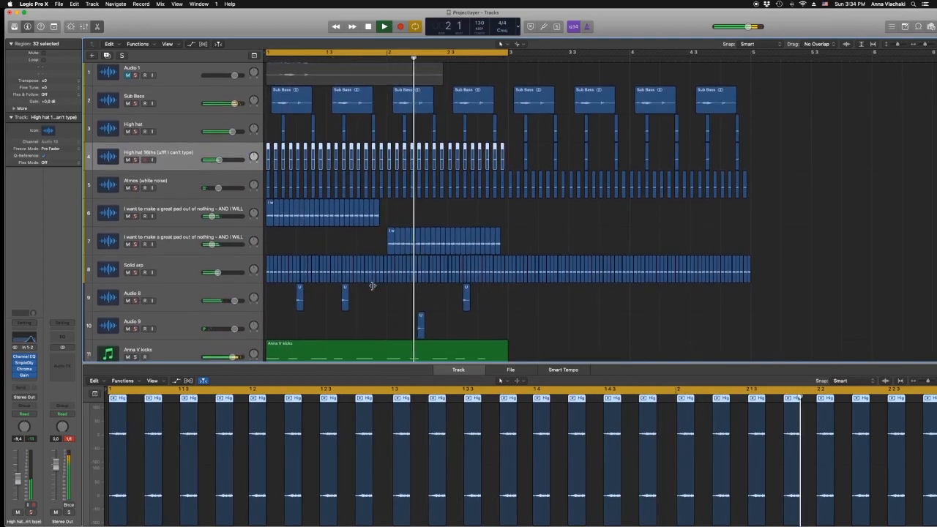
Stop the loop playback with the lower tracks down to Anna V kicks in view
scroll(474, 272, down, 2)
key(space)
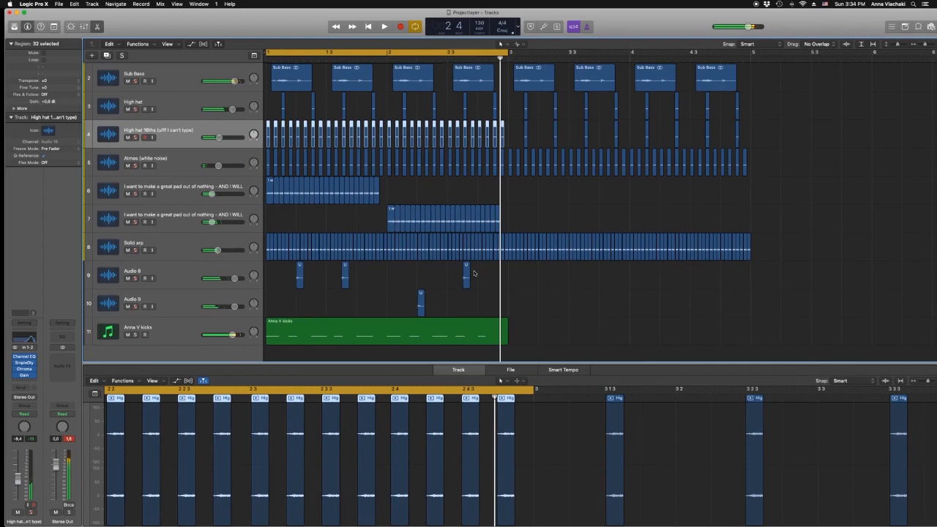